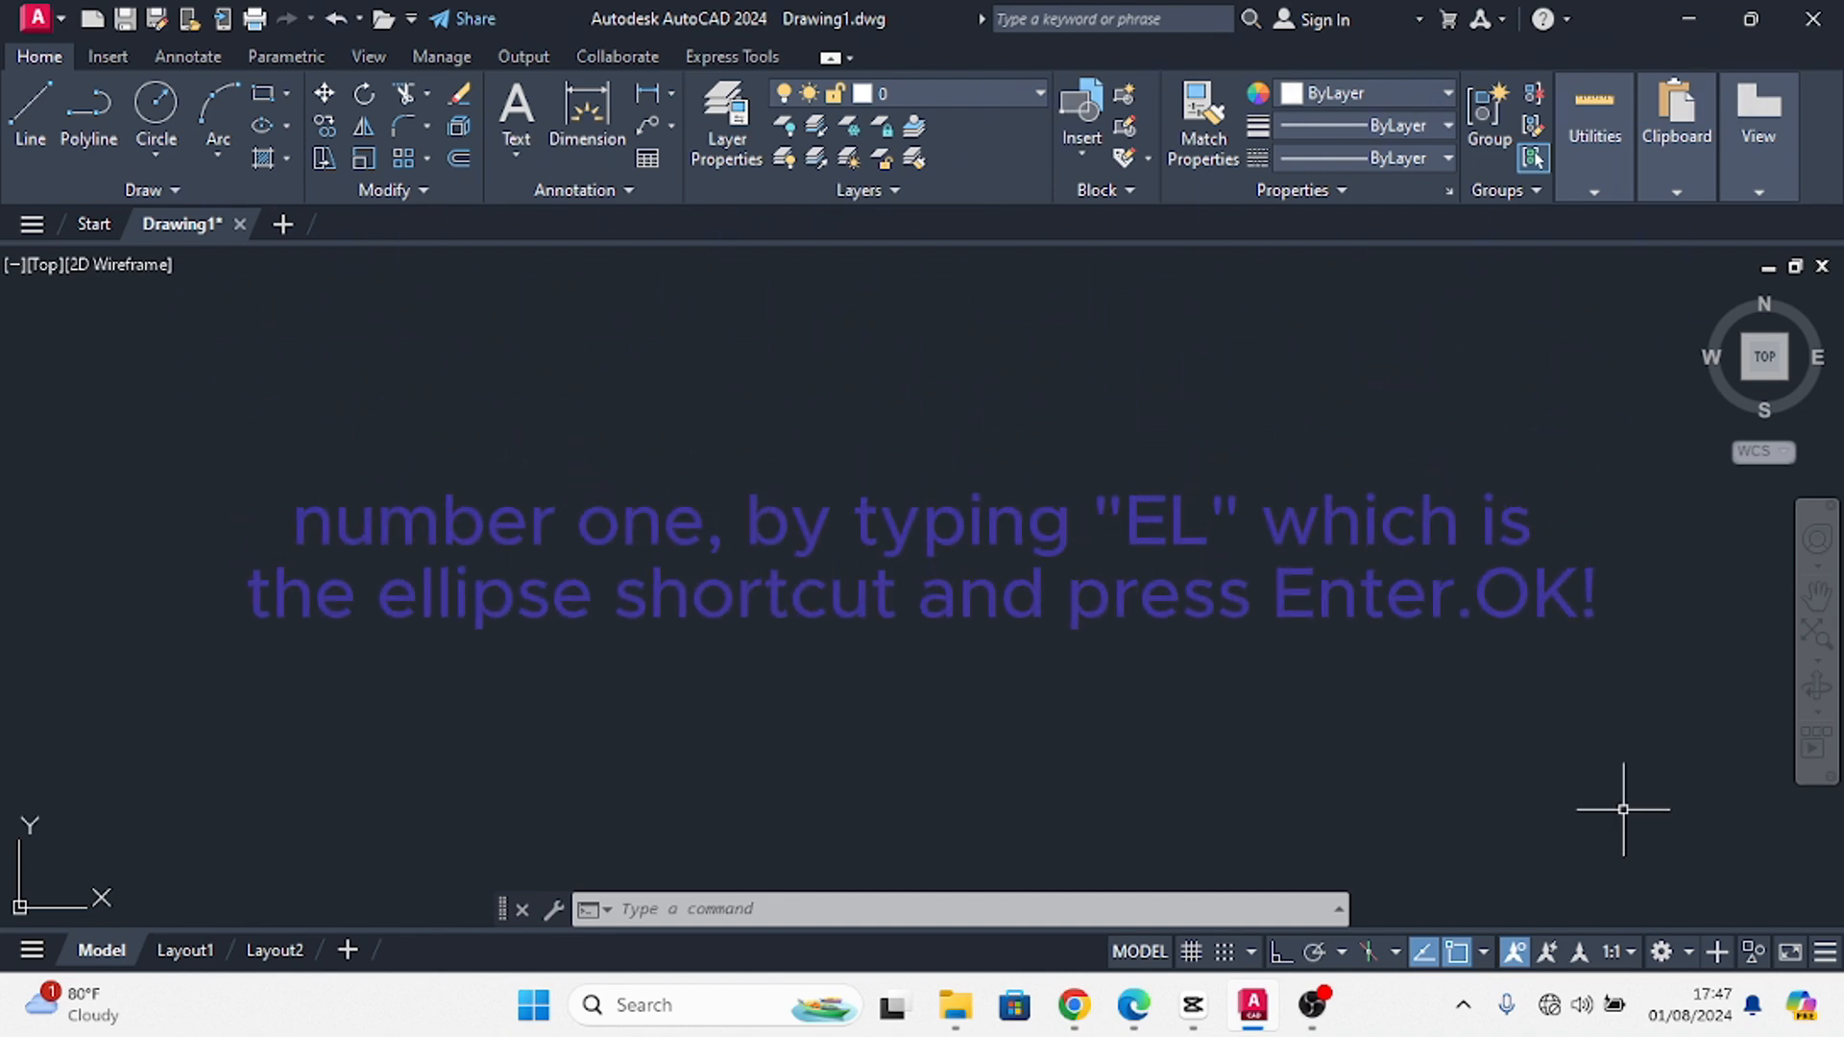
Draw a horizontal ellipse near the middle of the drawing from its two axis endpoints, with a minor half-axis of about 1.7
text(el)
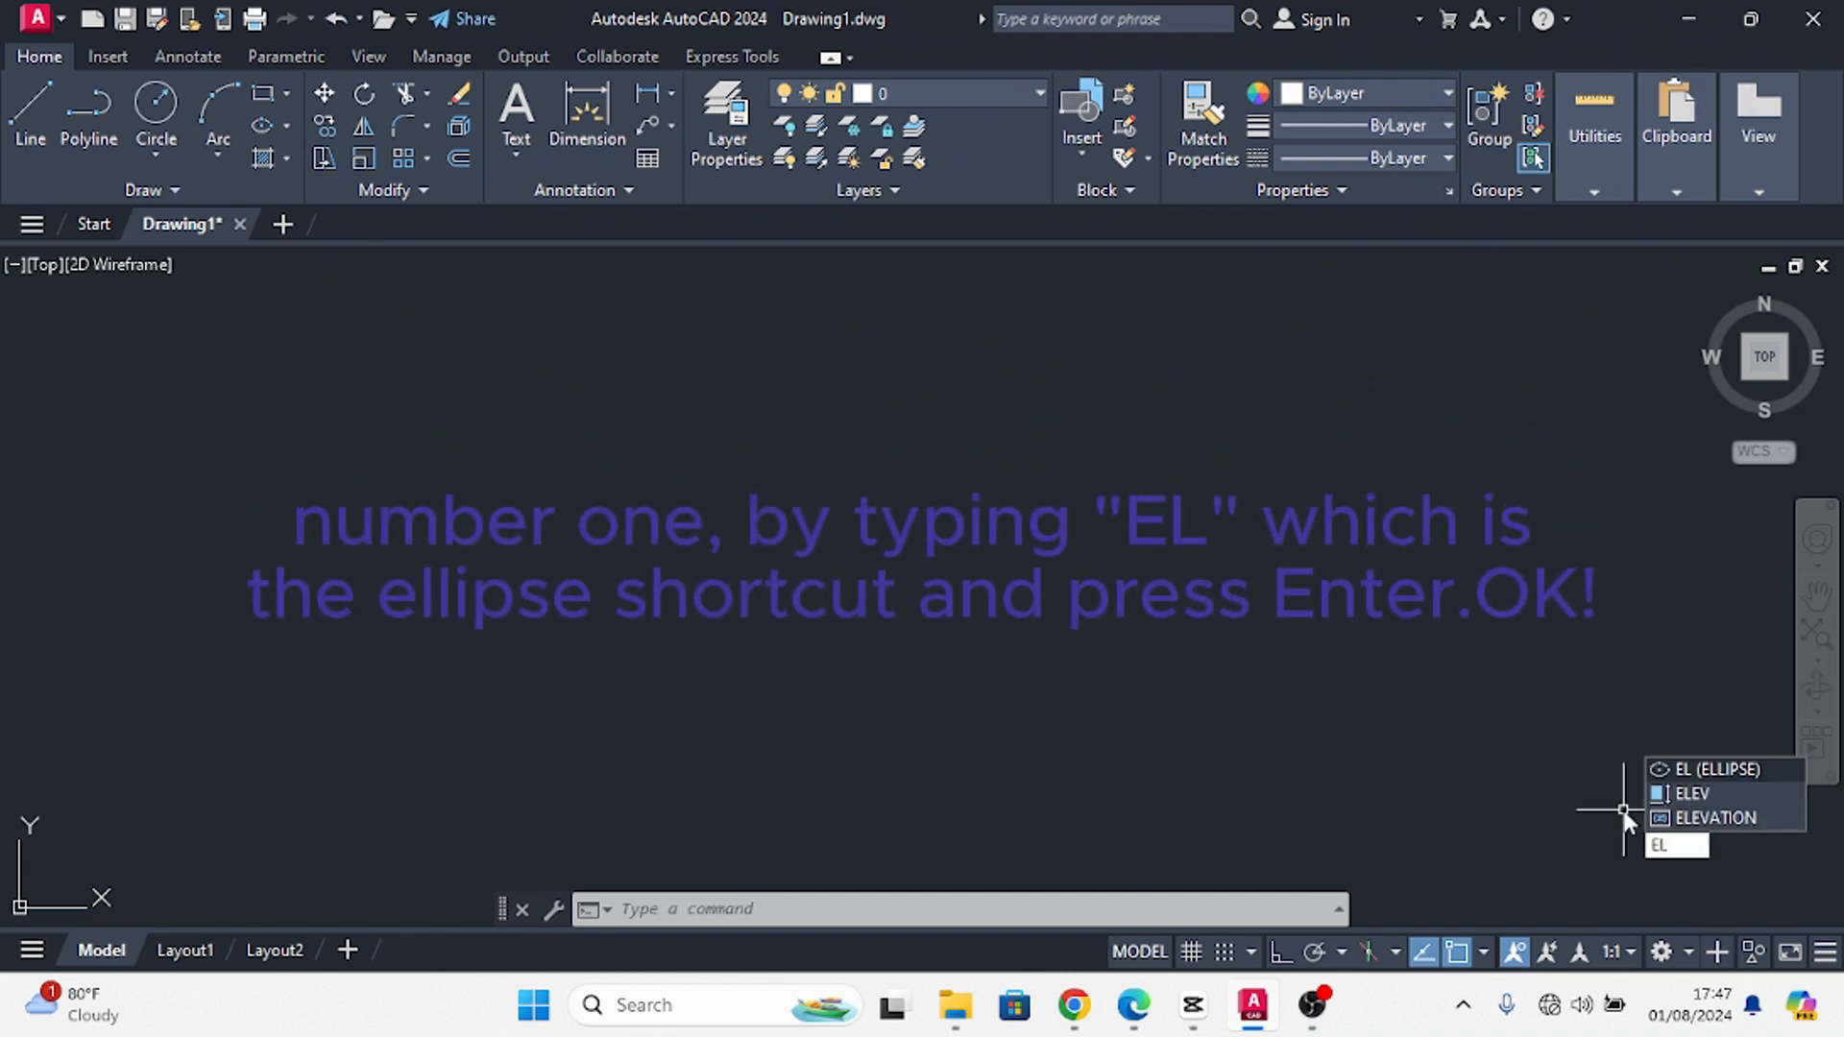
key(Return)
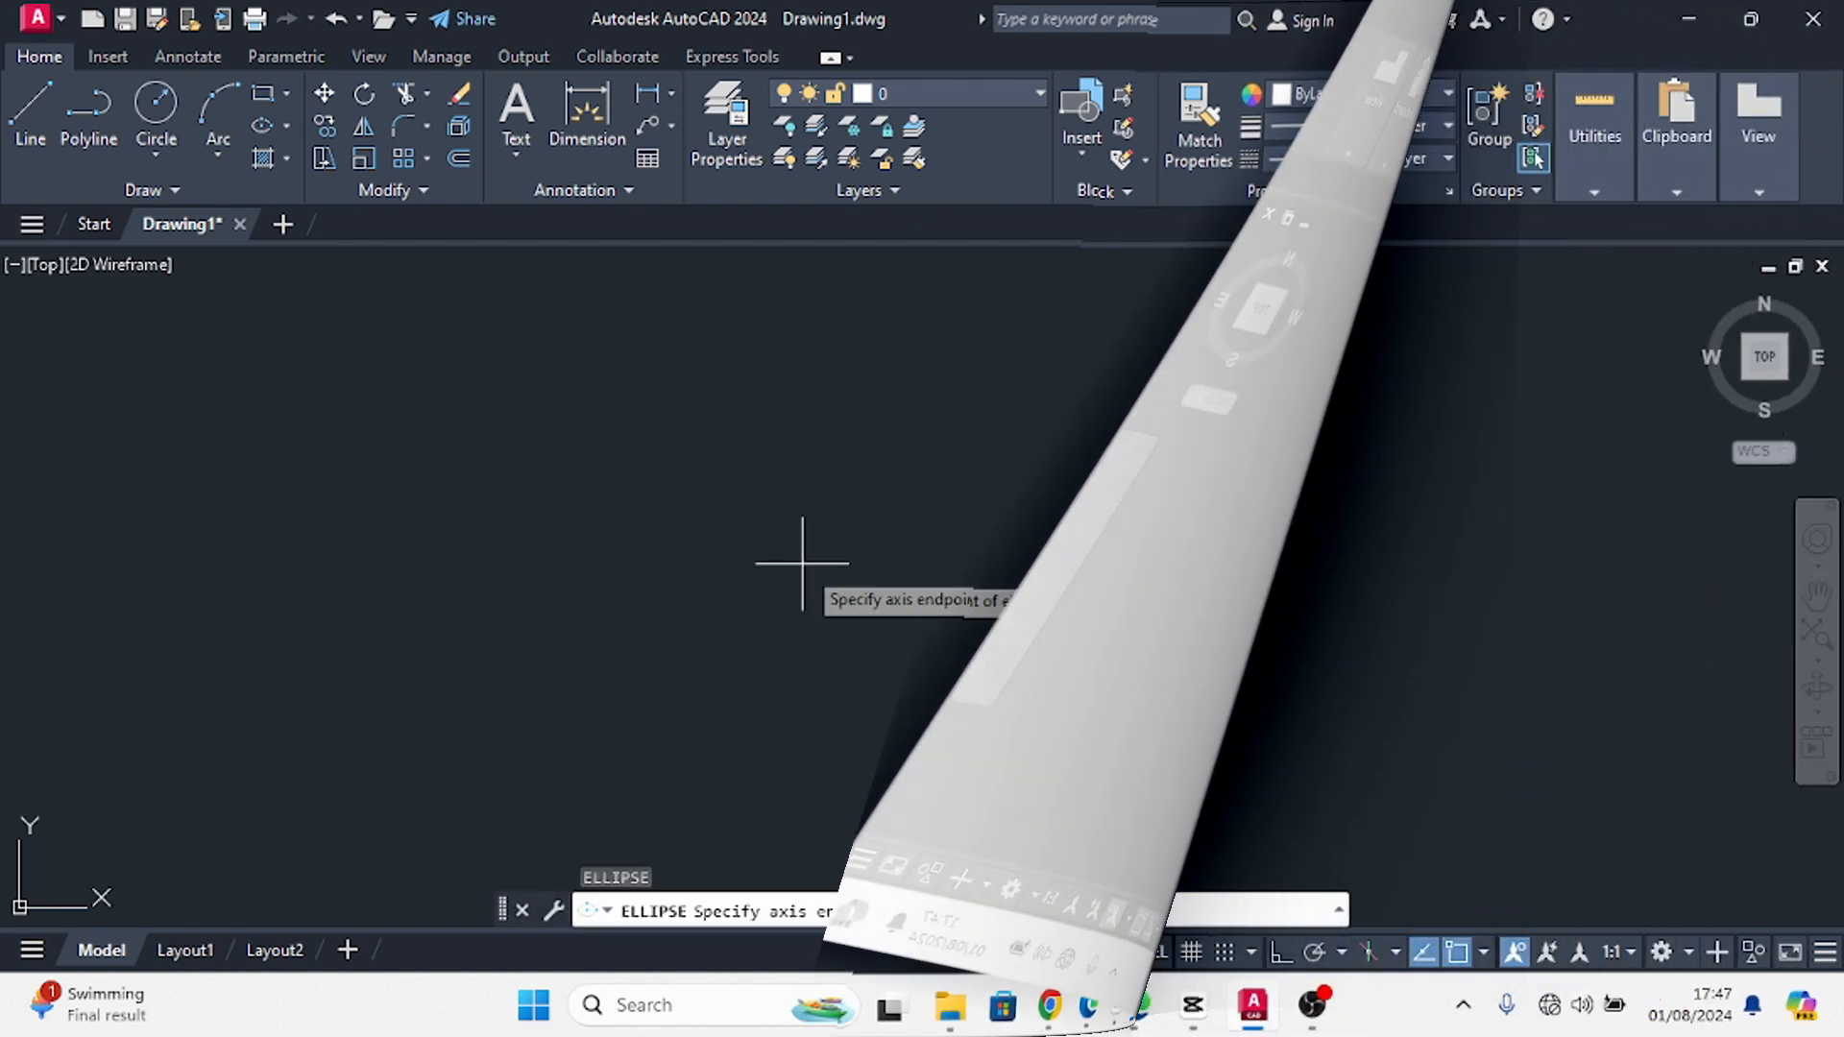
click(970, 567)
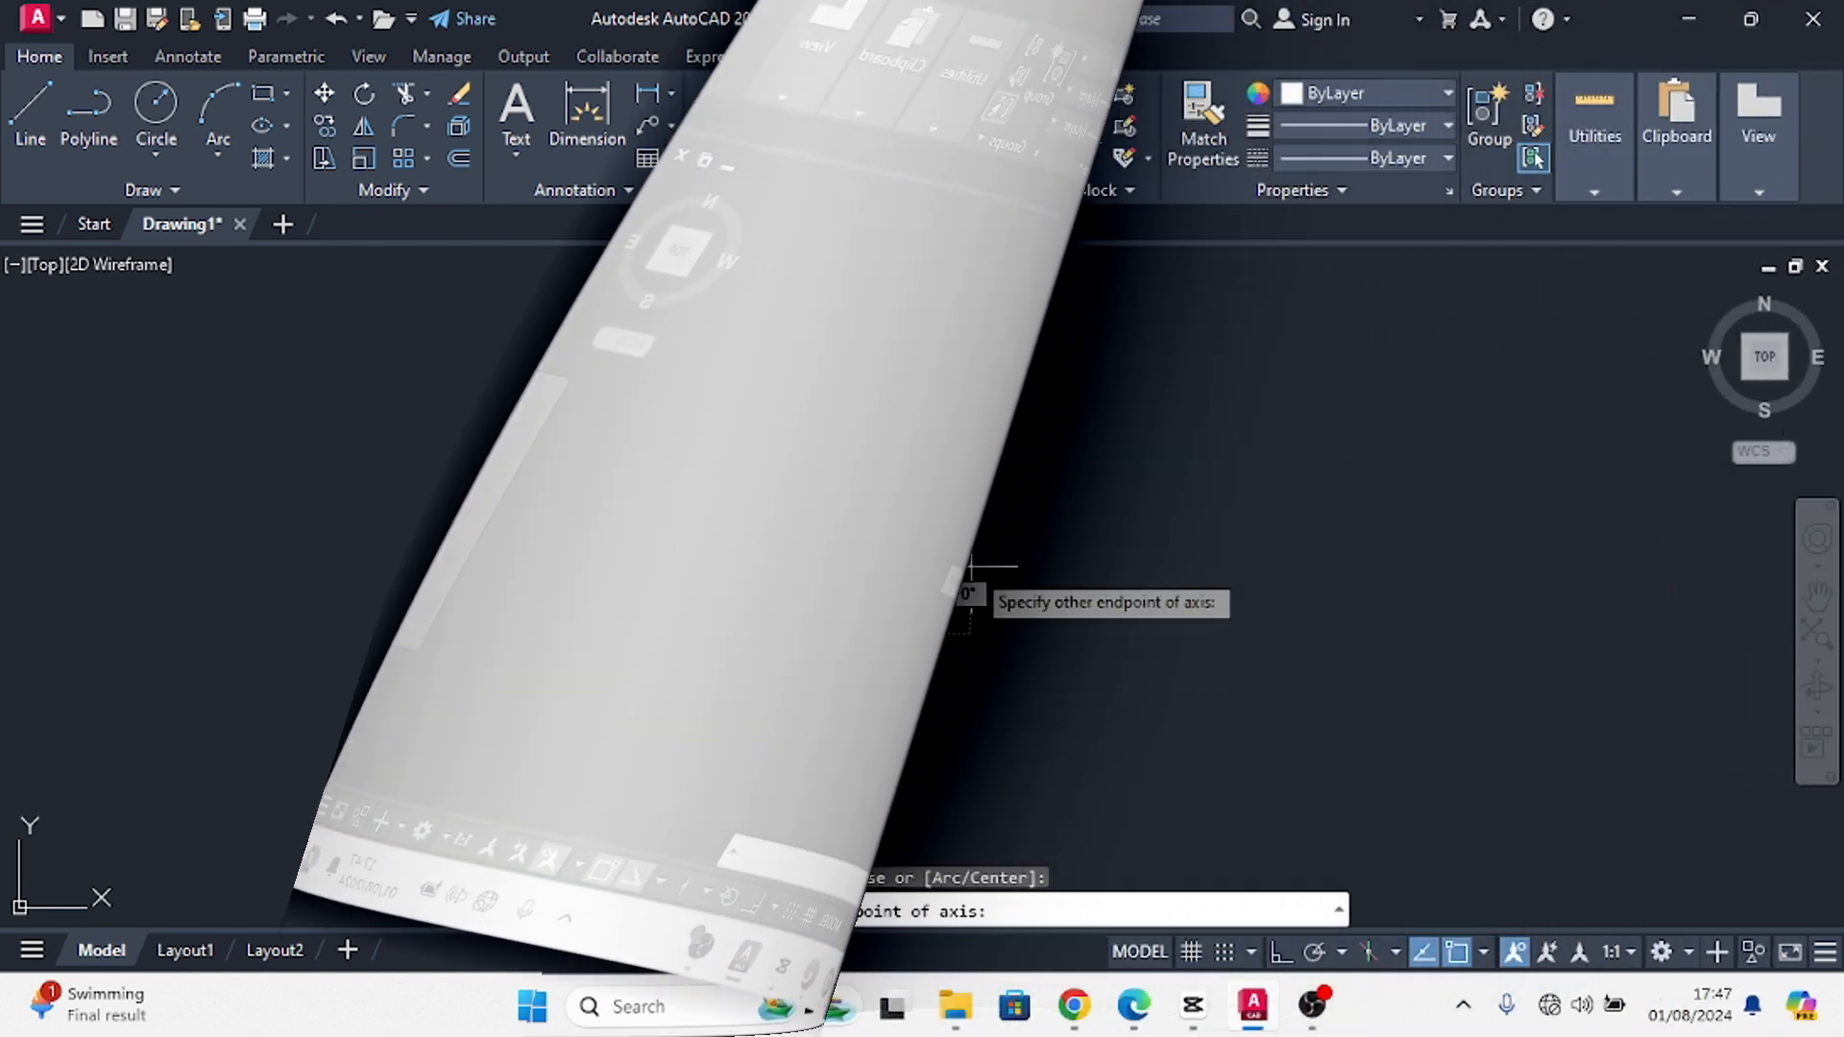
click(984, 567)
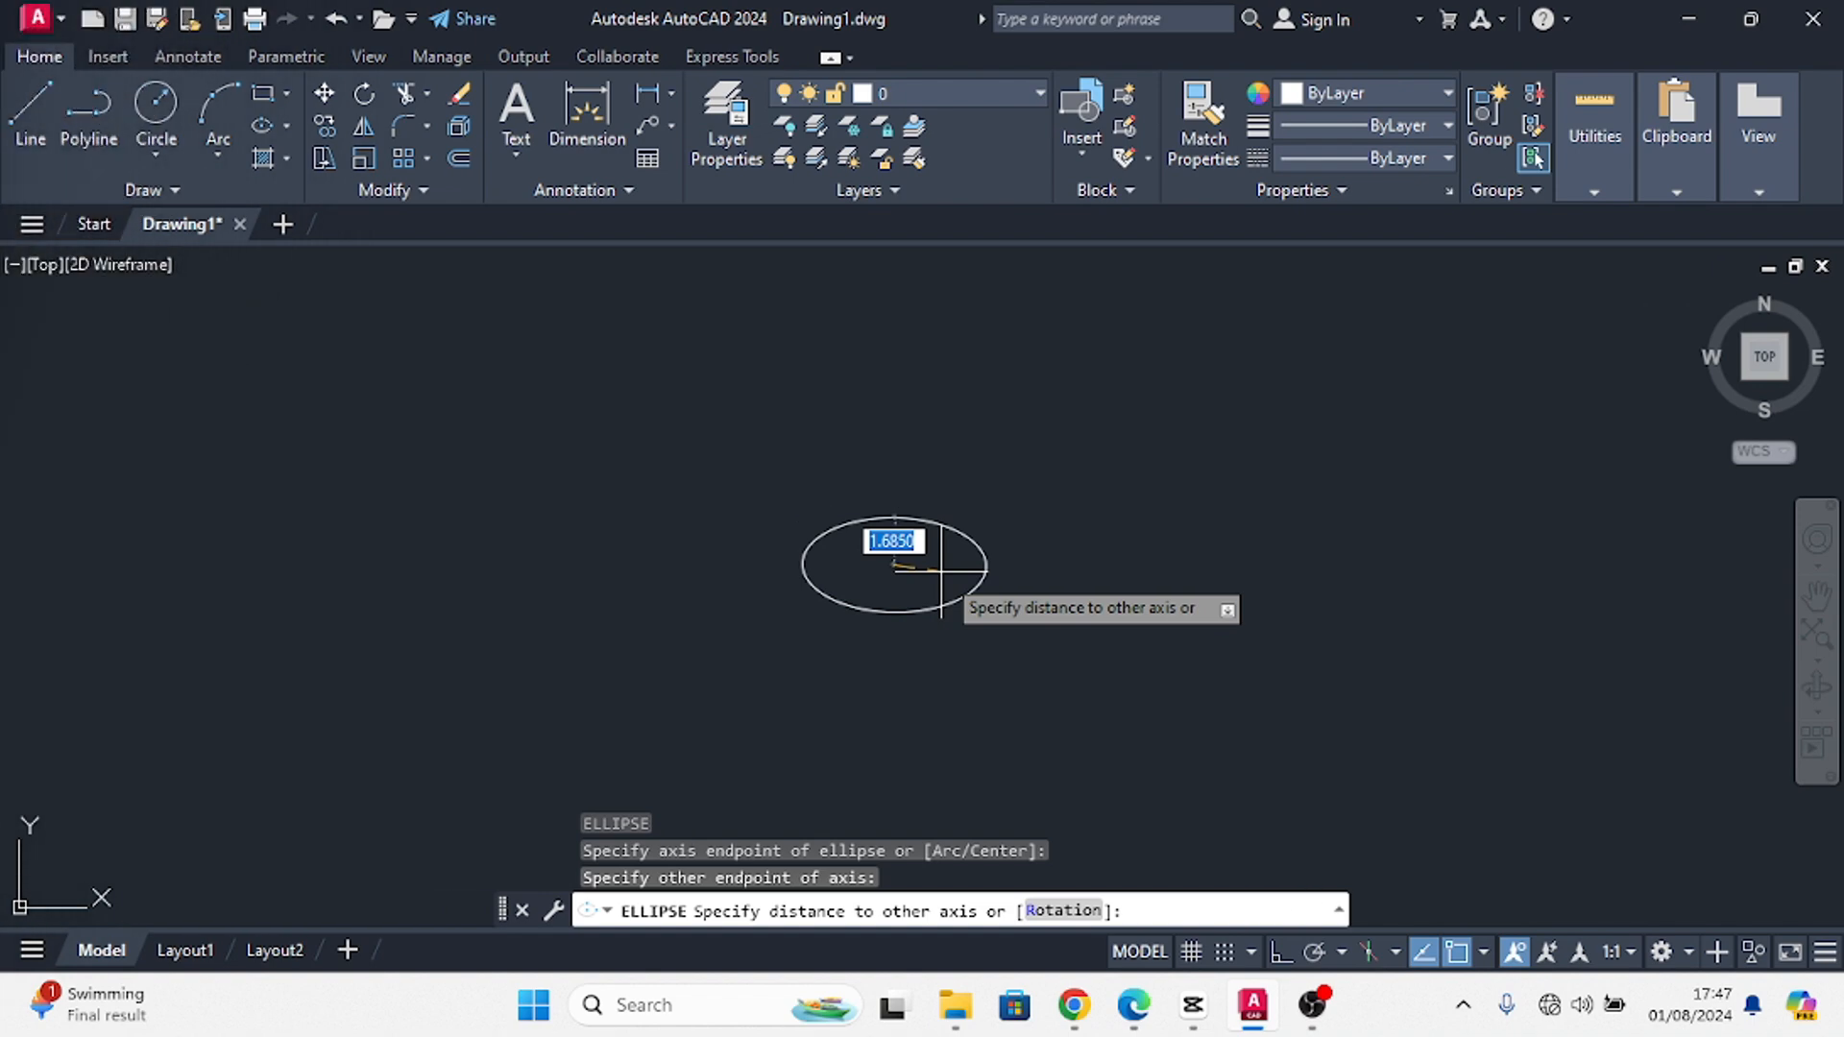
click(941, 568)
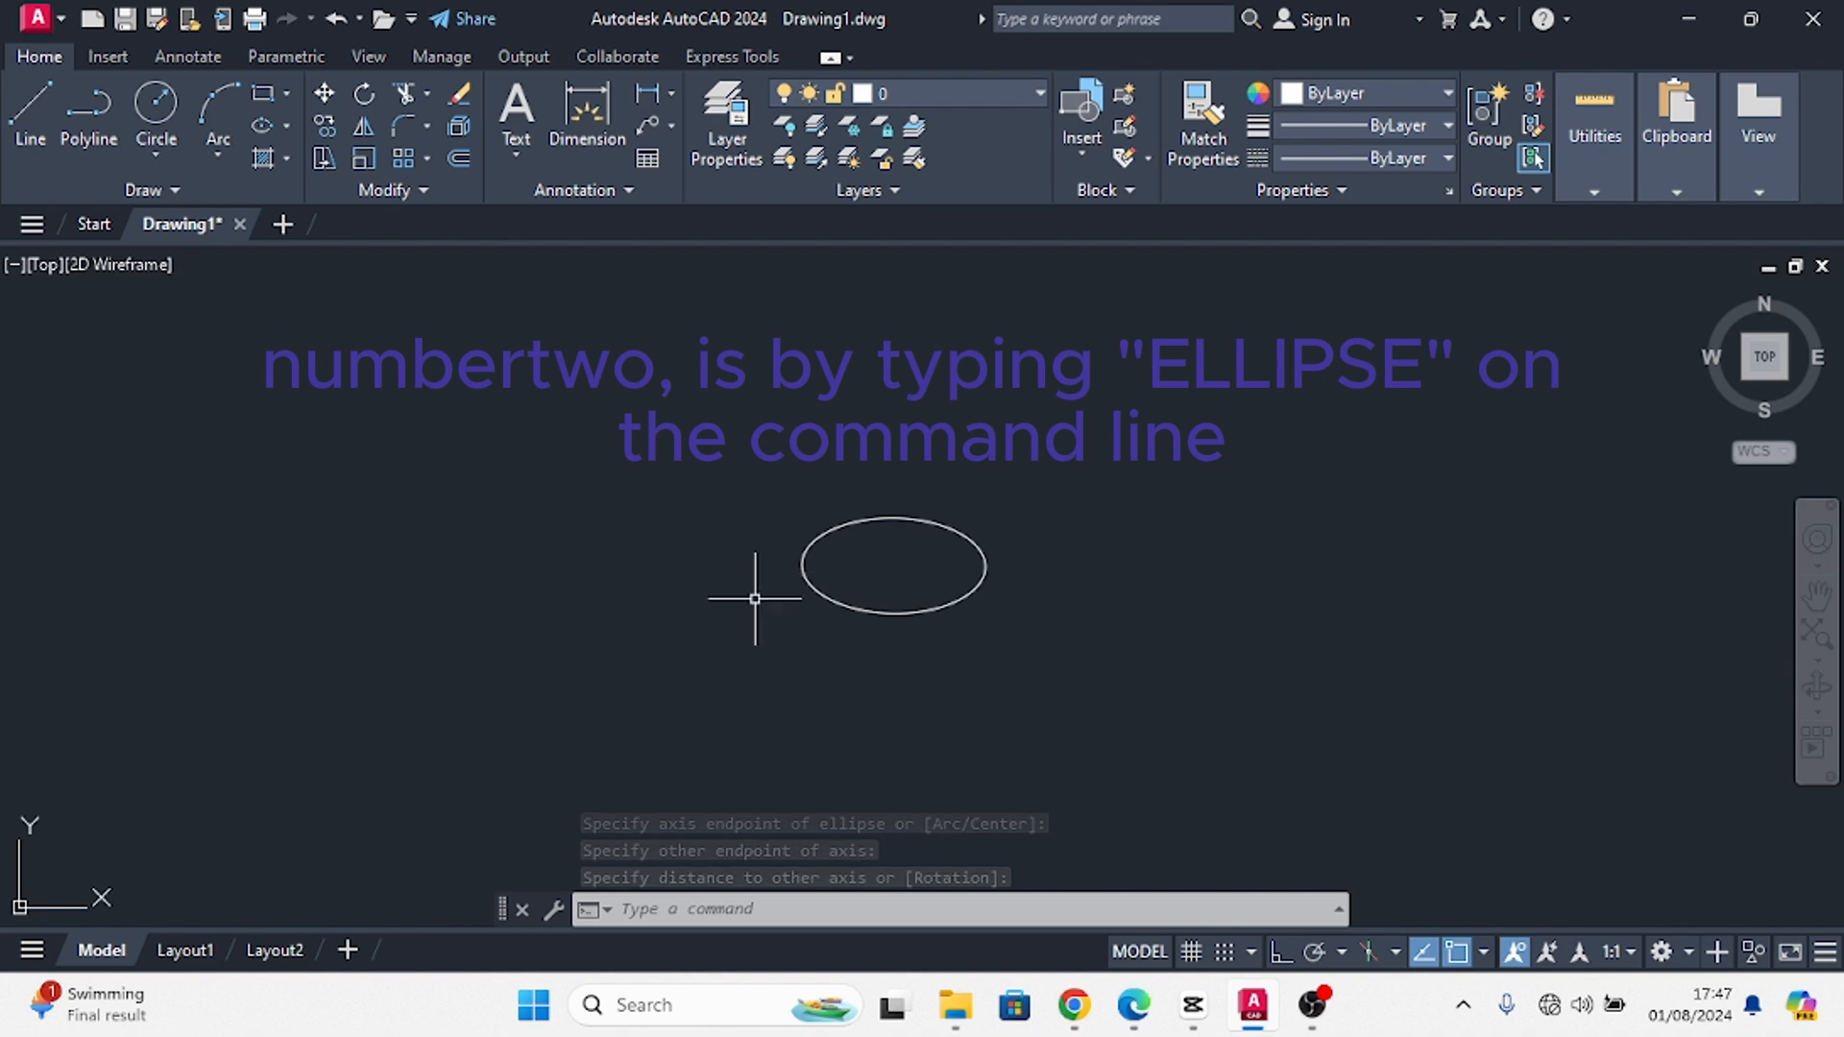
Run the ELLIPSE command by its full name and draw a tilted ellipse below and left of the first one from two axis endpoints
click(769, 910)
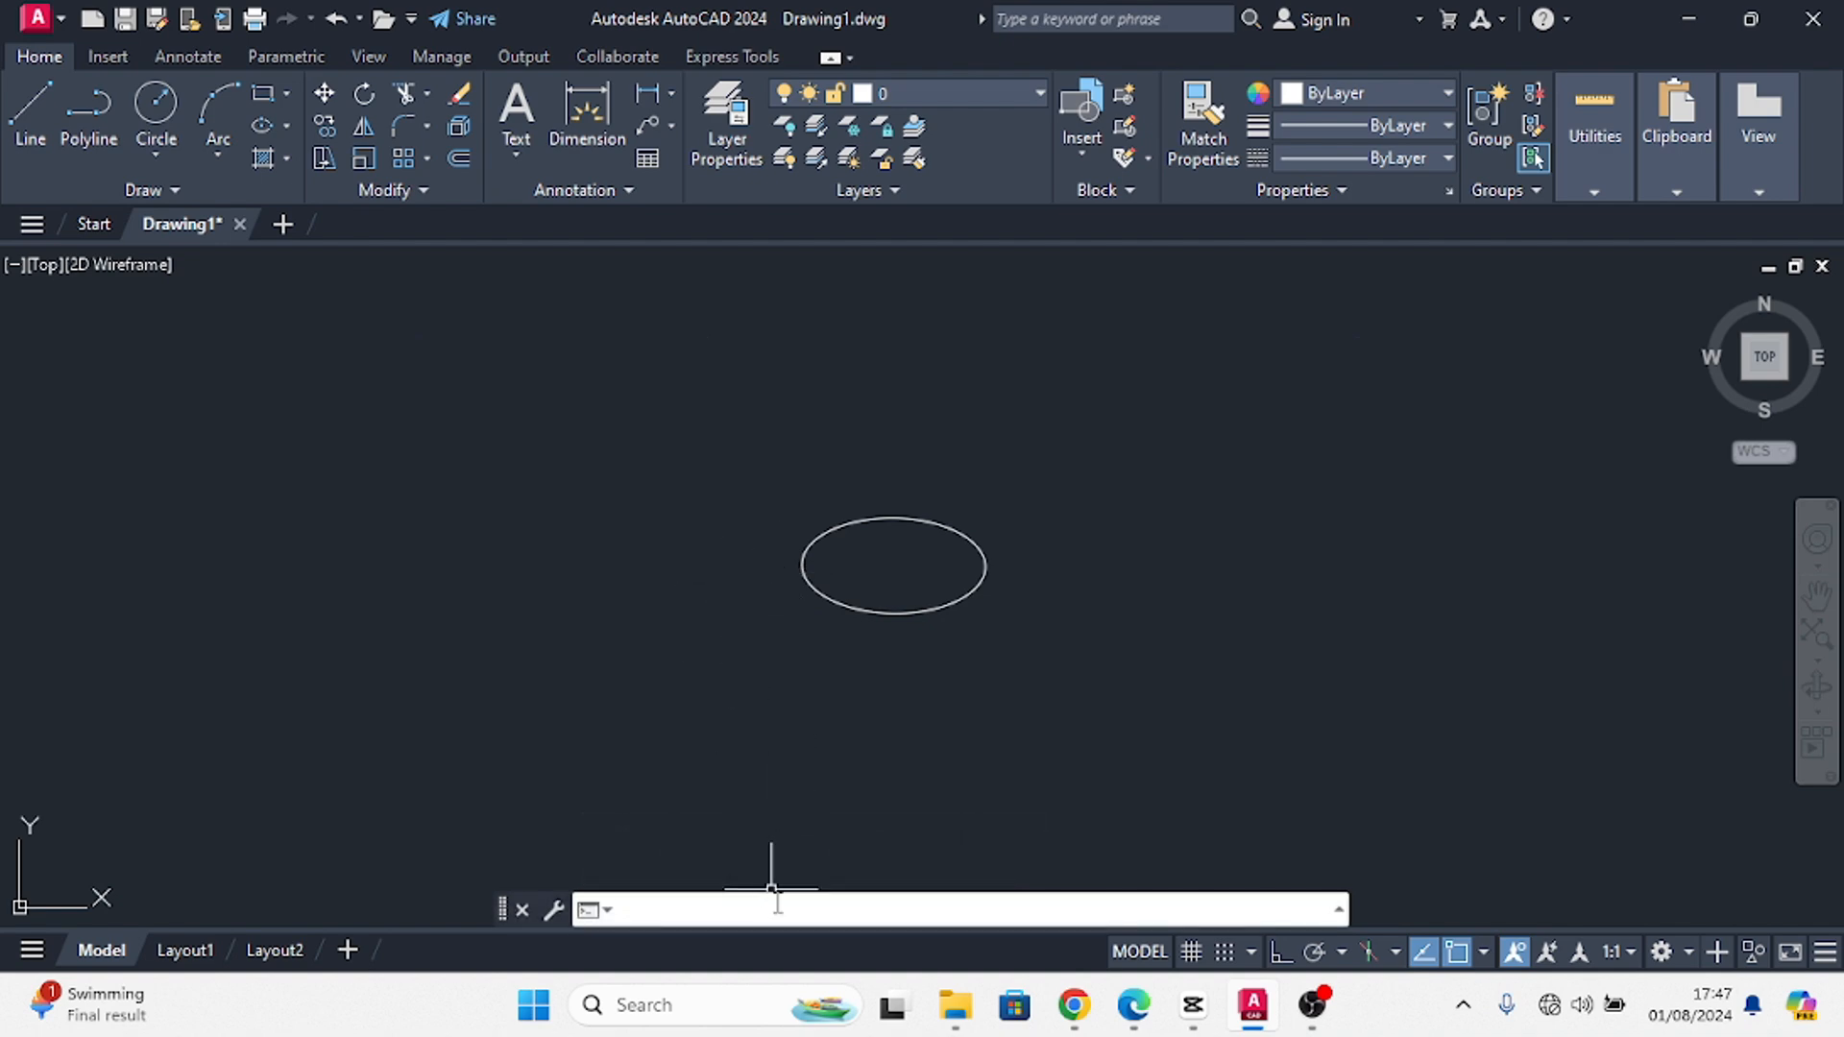
text(cll)
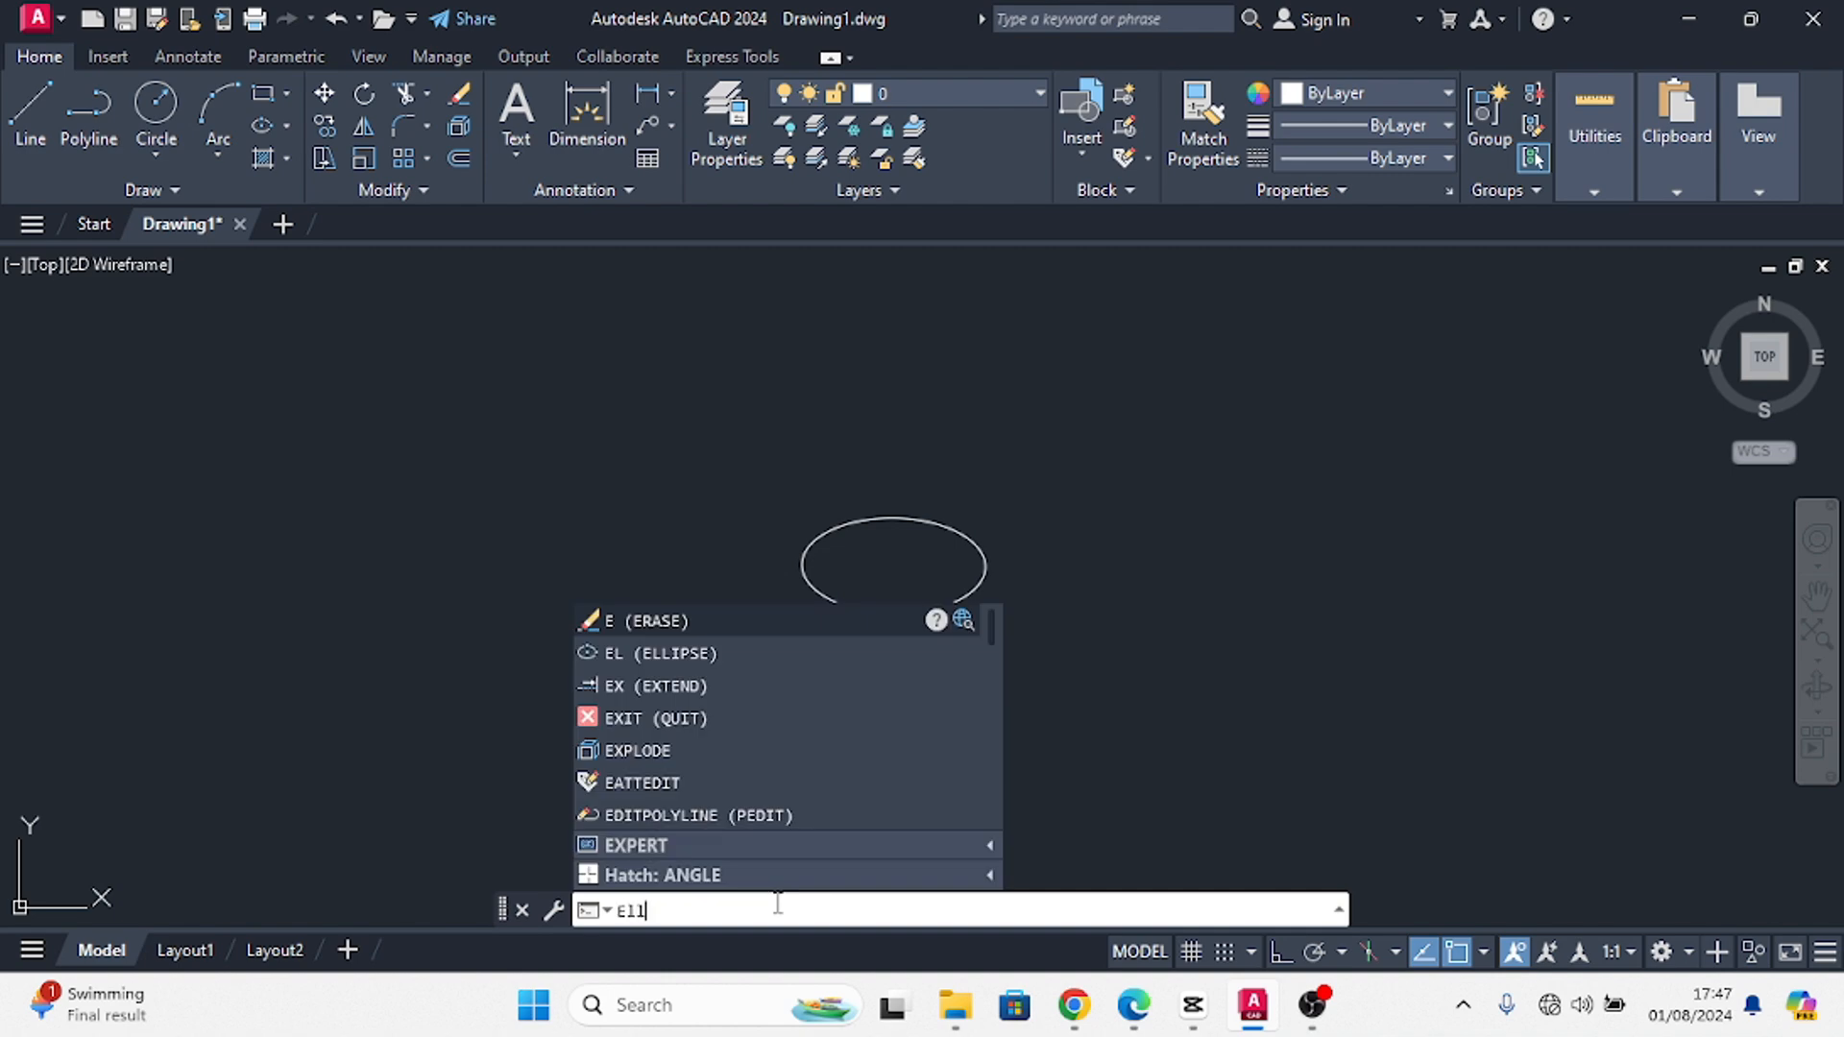
text(ipse)
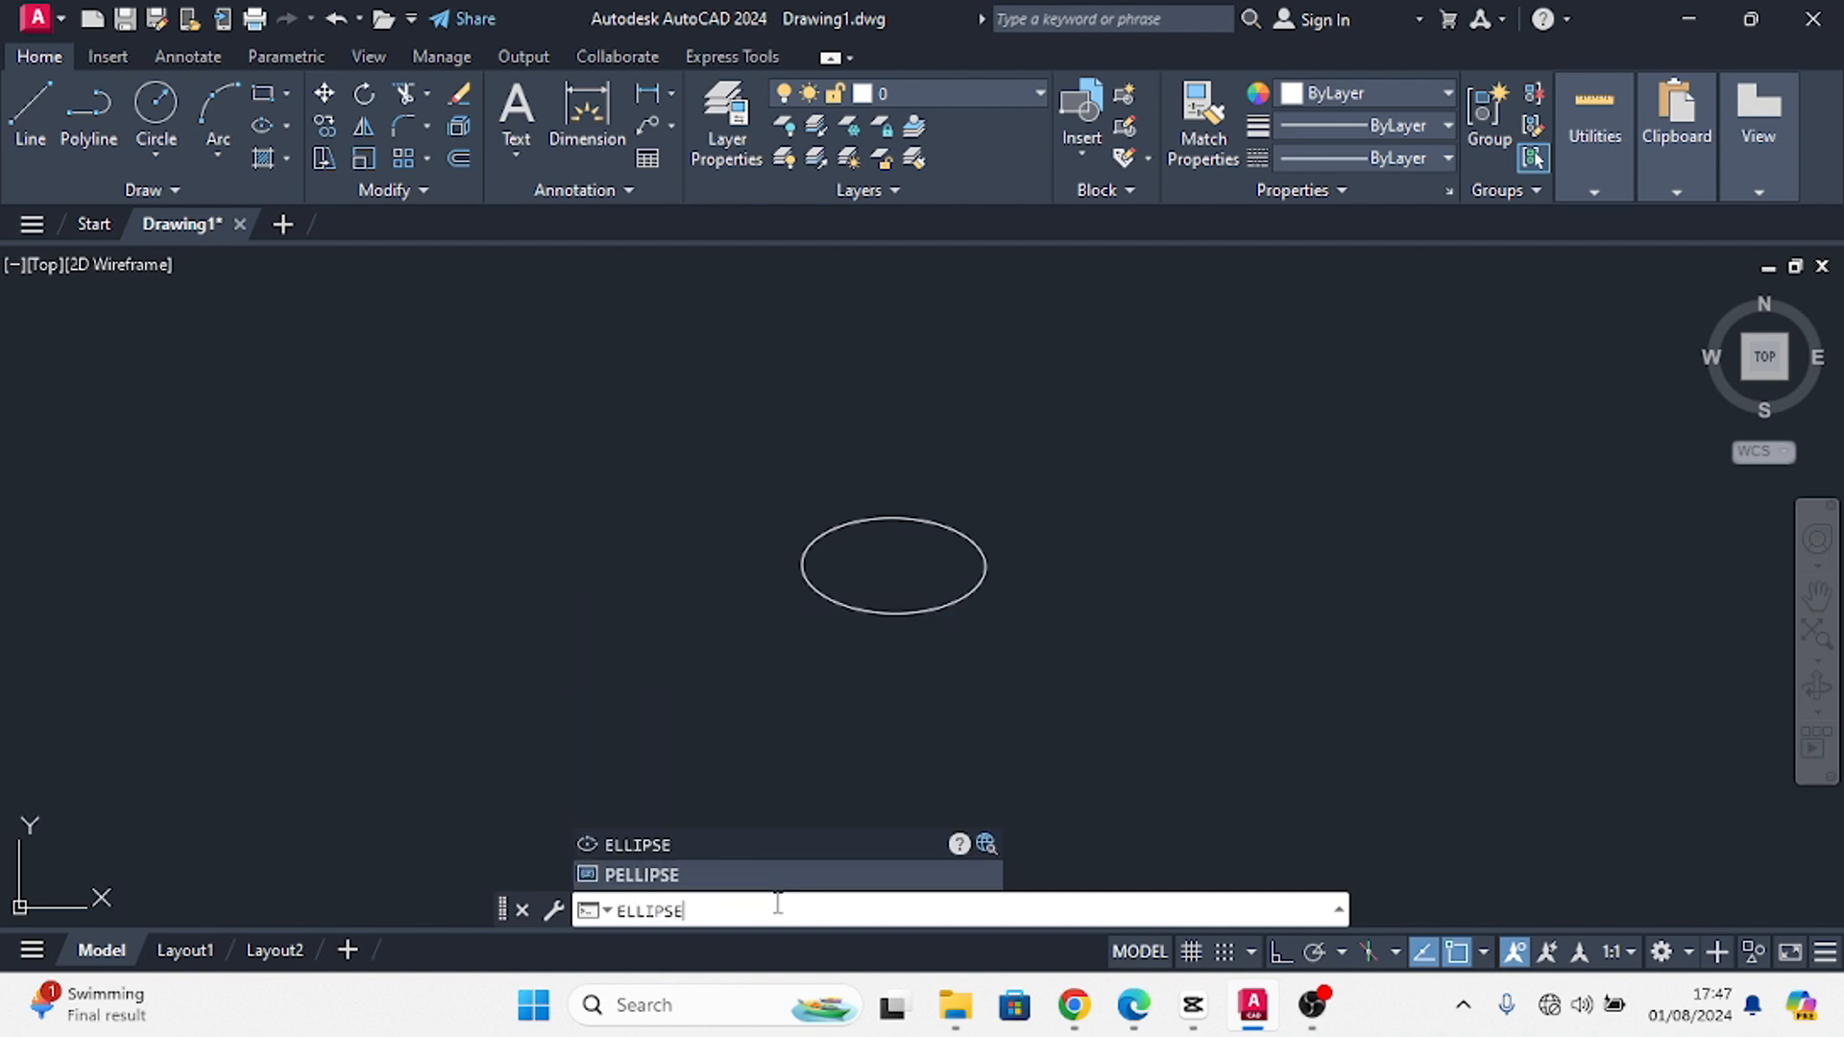
key(Return)
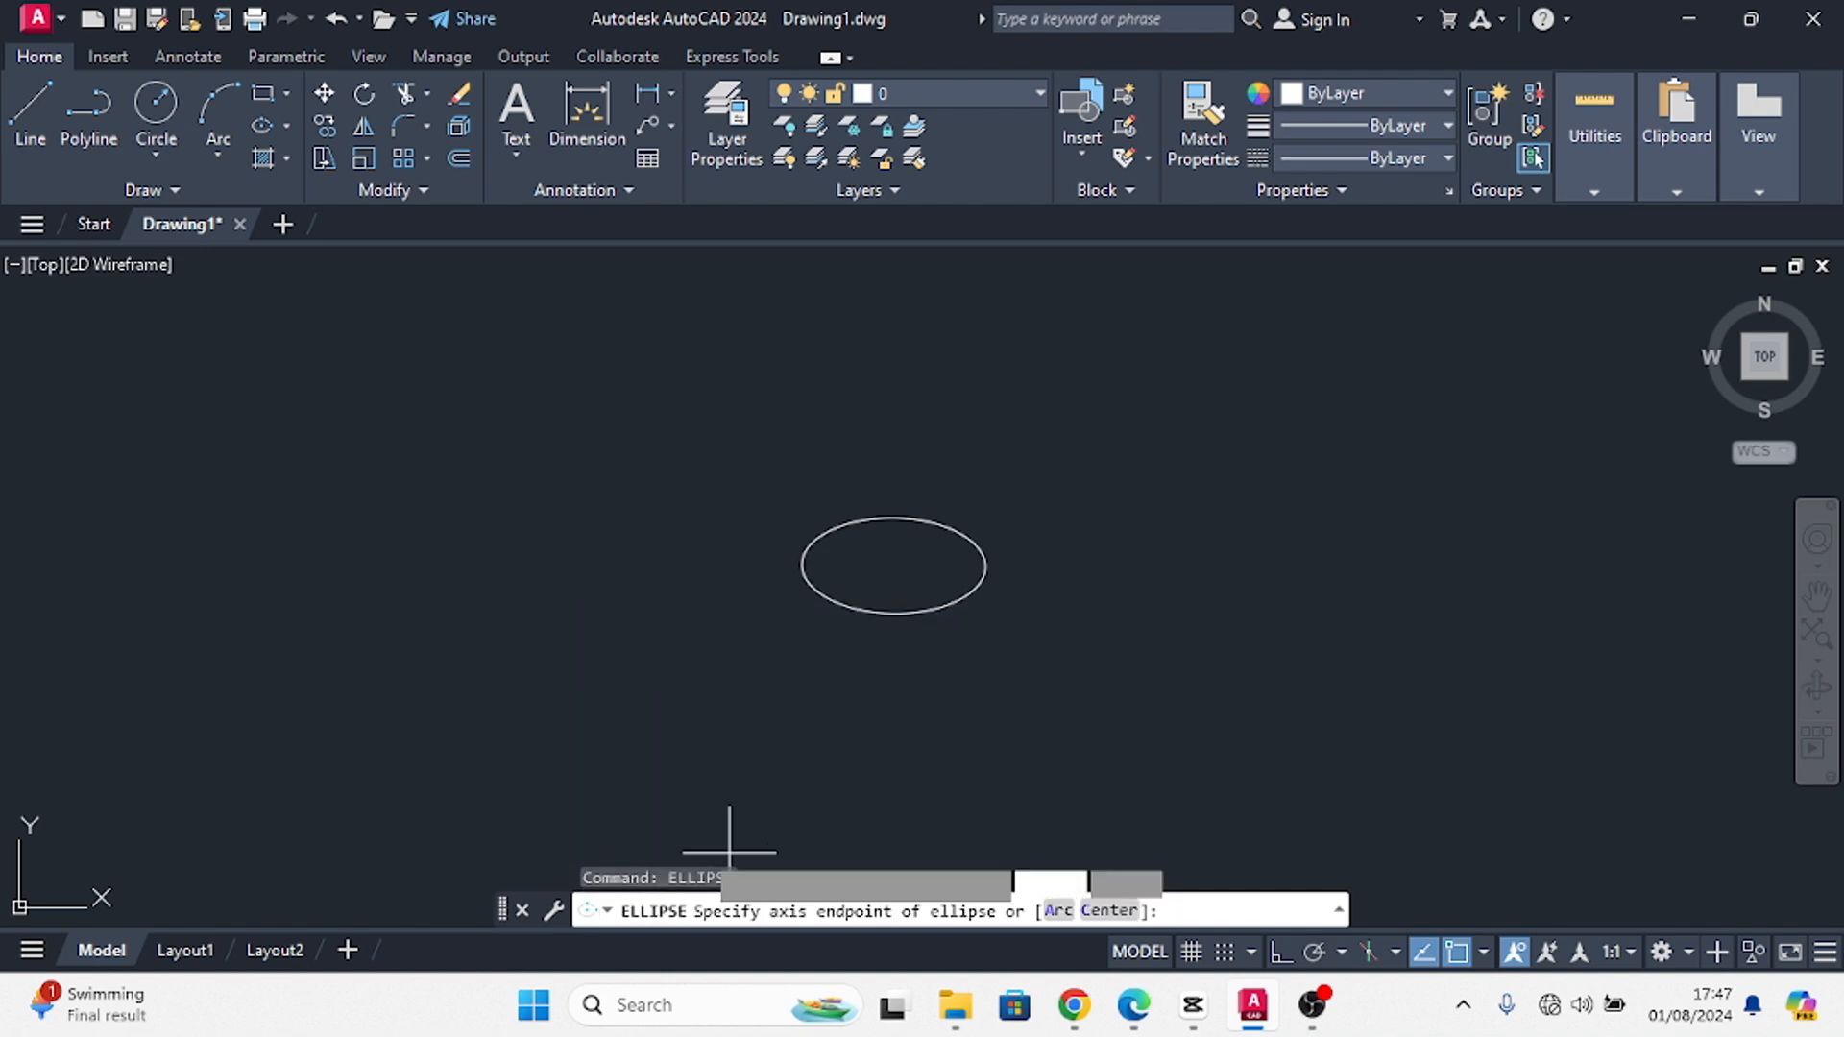
click(502, 619)
click(679, 670)
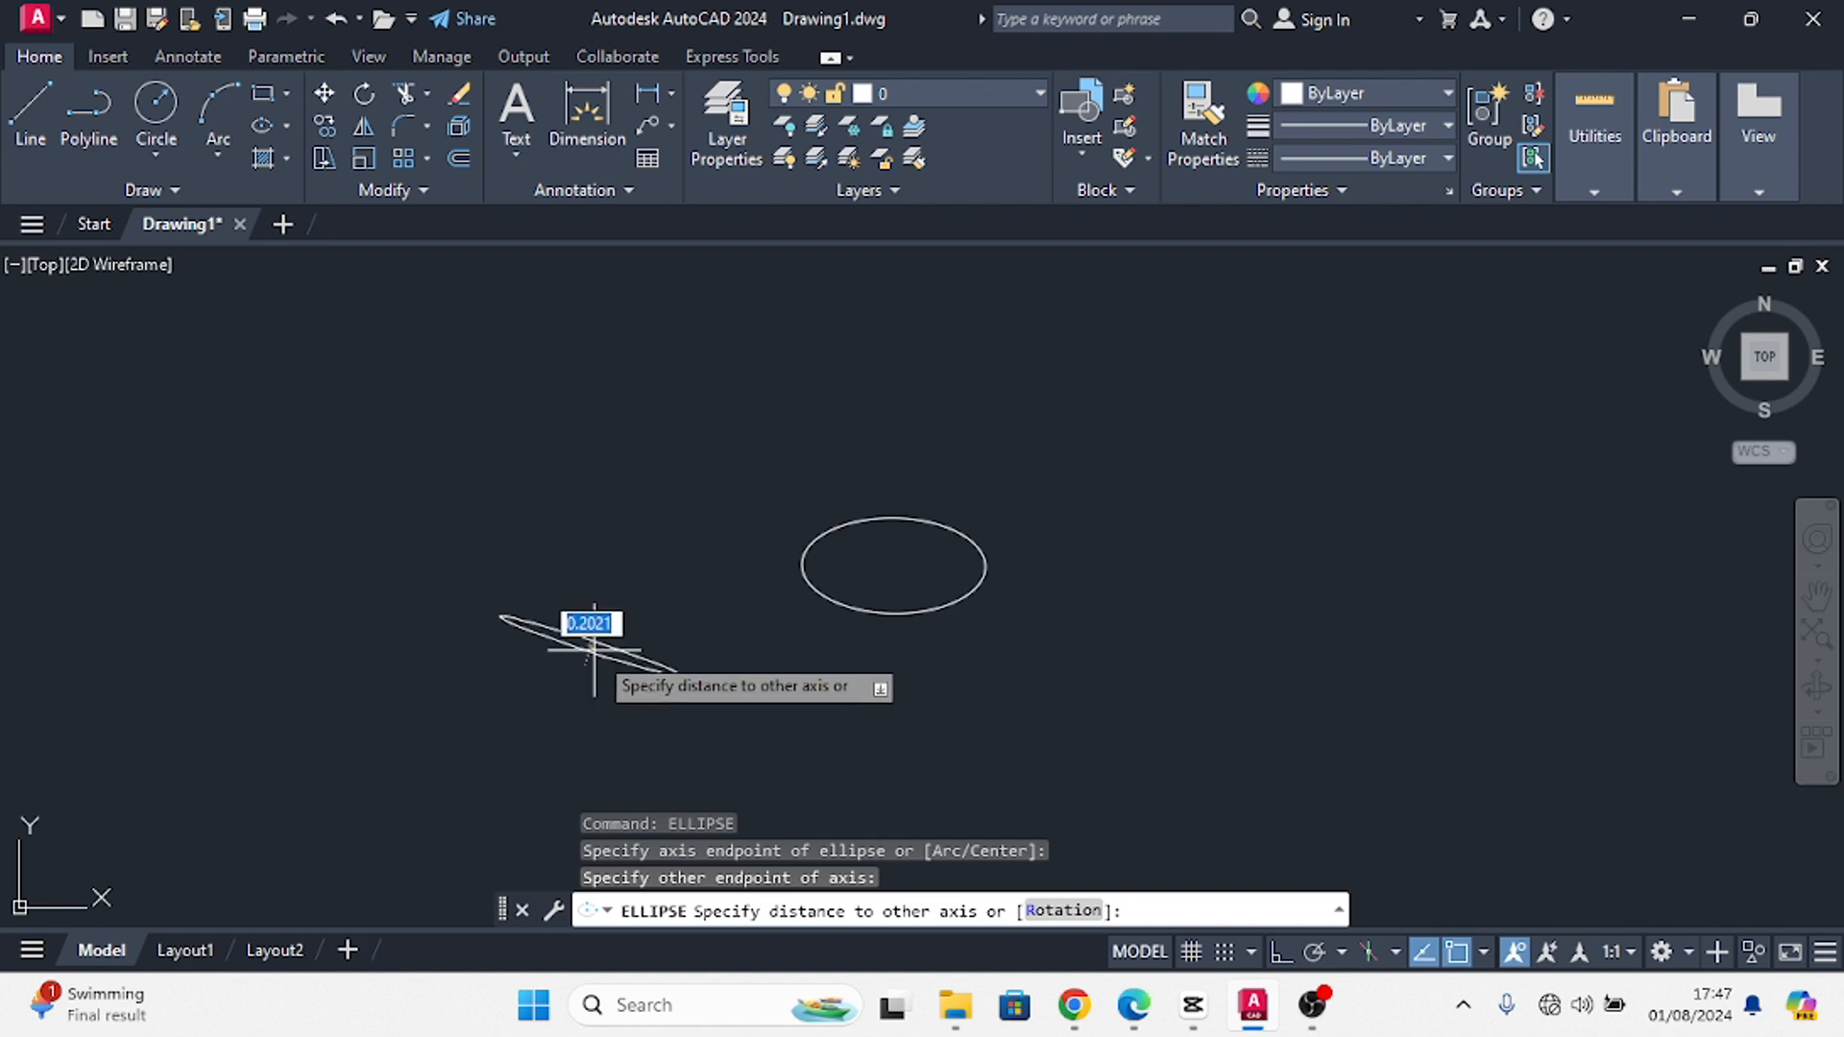
click(619, 682)
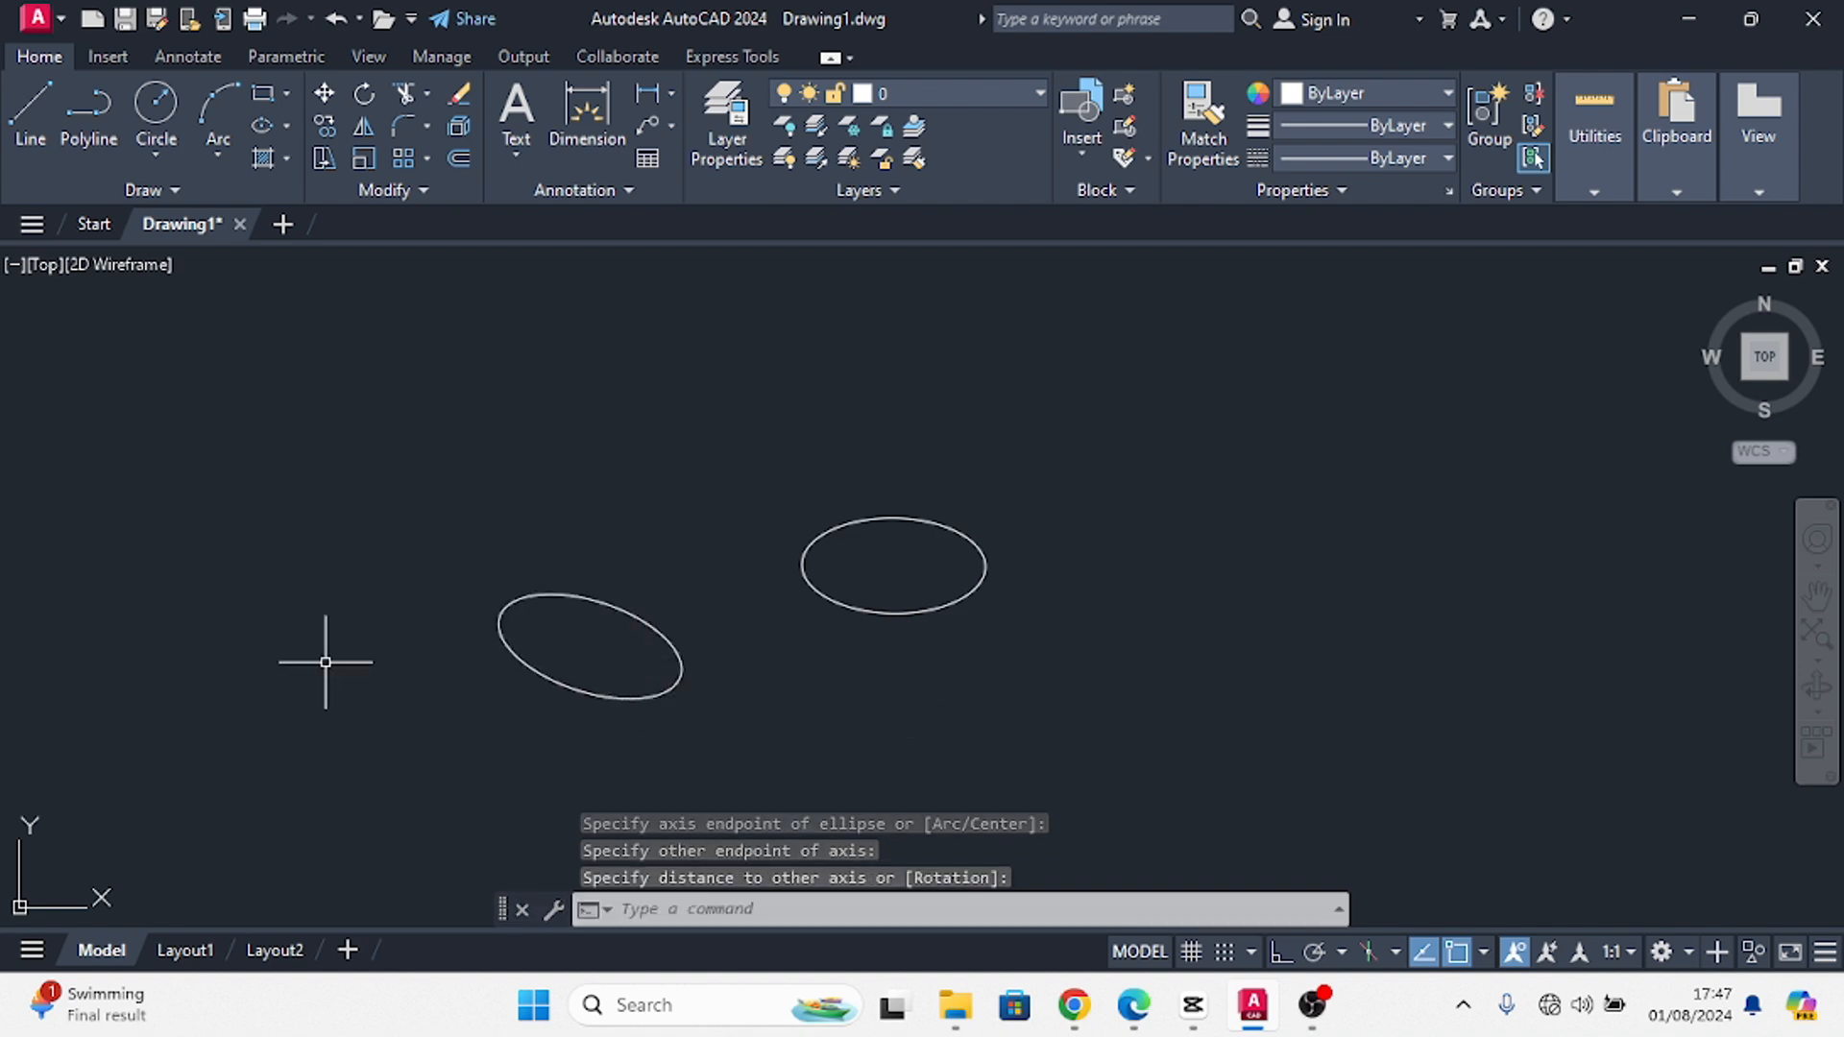
Draw a narrow, slightly tilted ellipse above the other two using the Center method
click(265, 127)
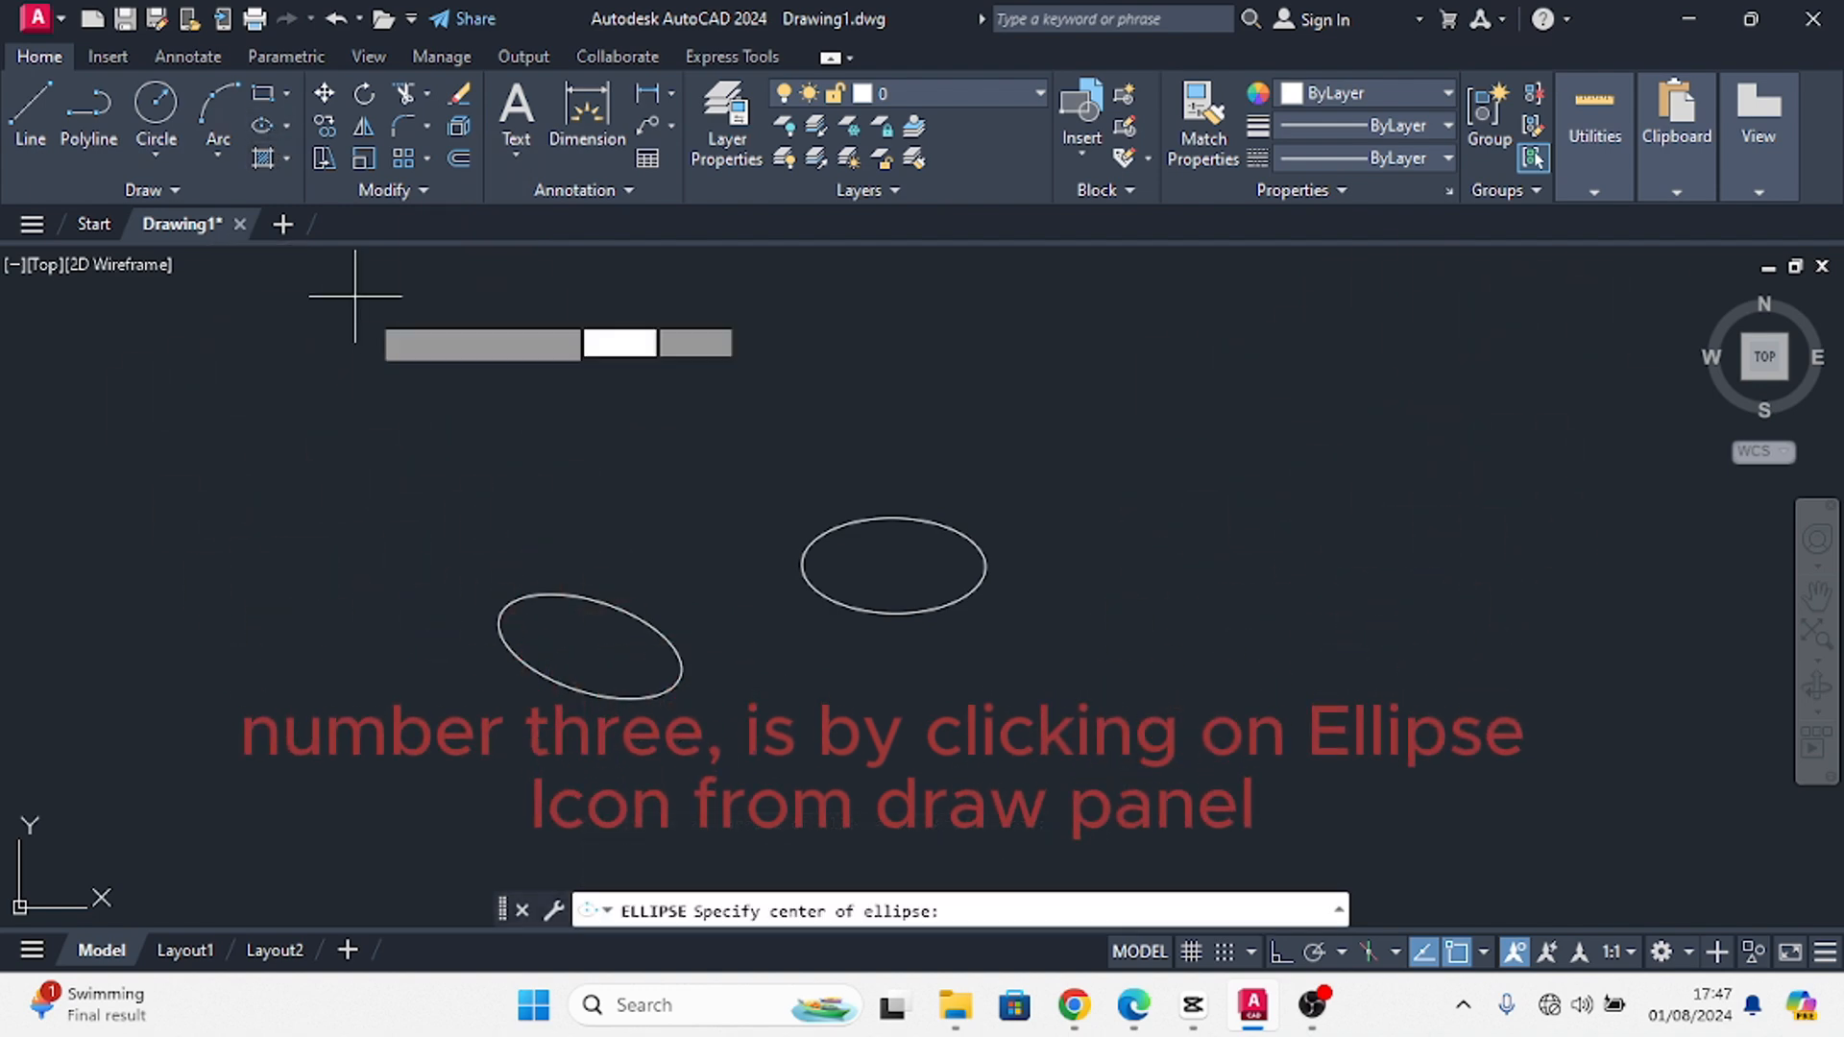
click(492, 372)
click(730, 402)
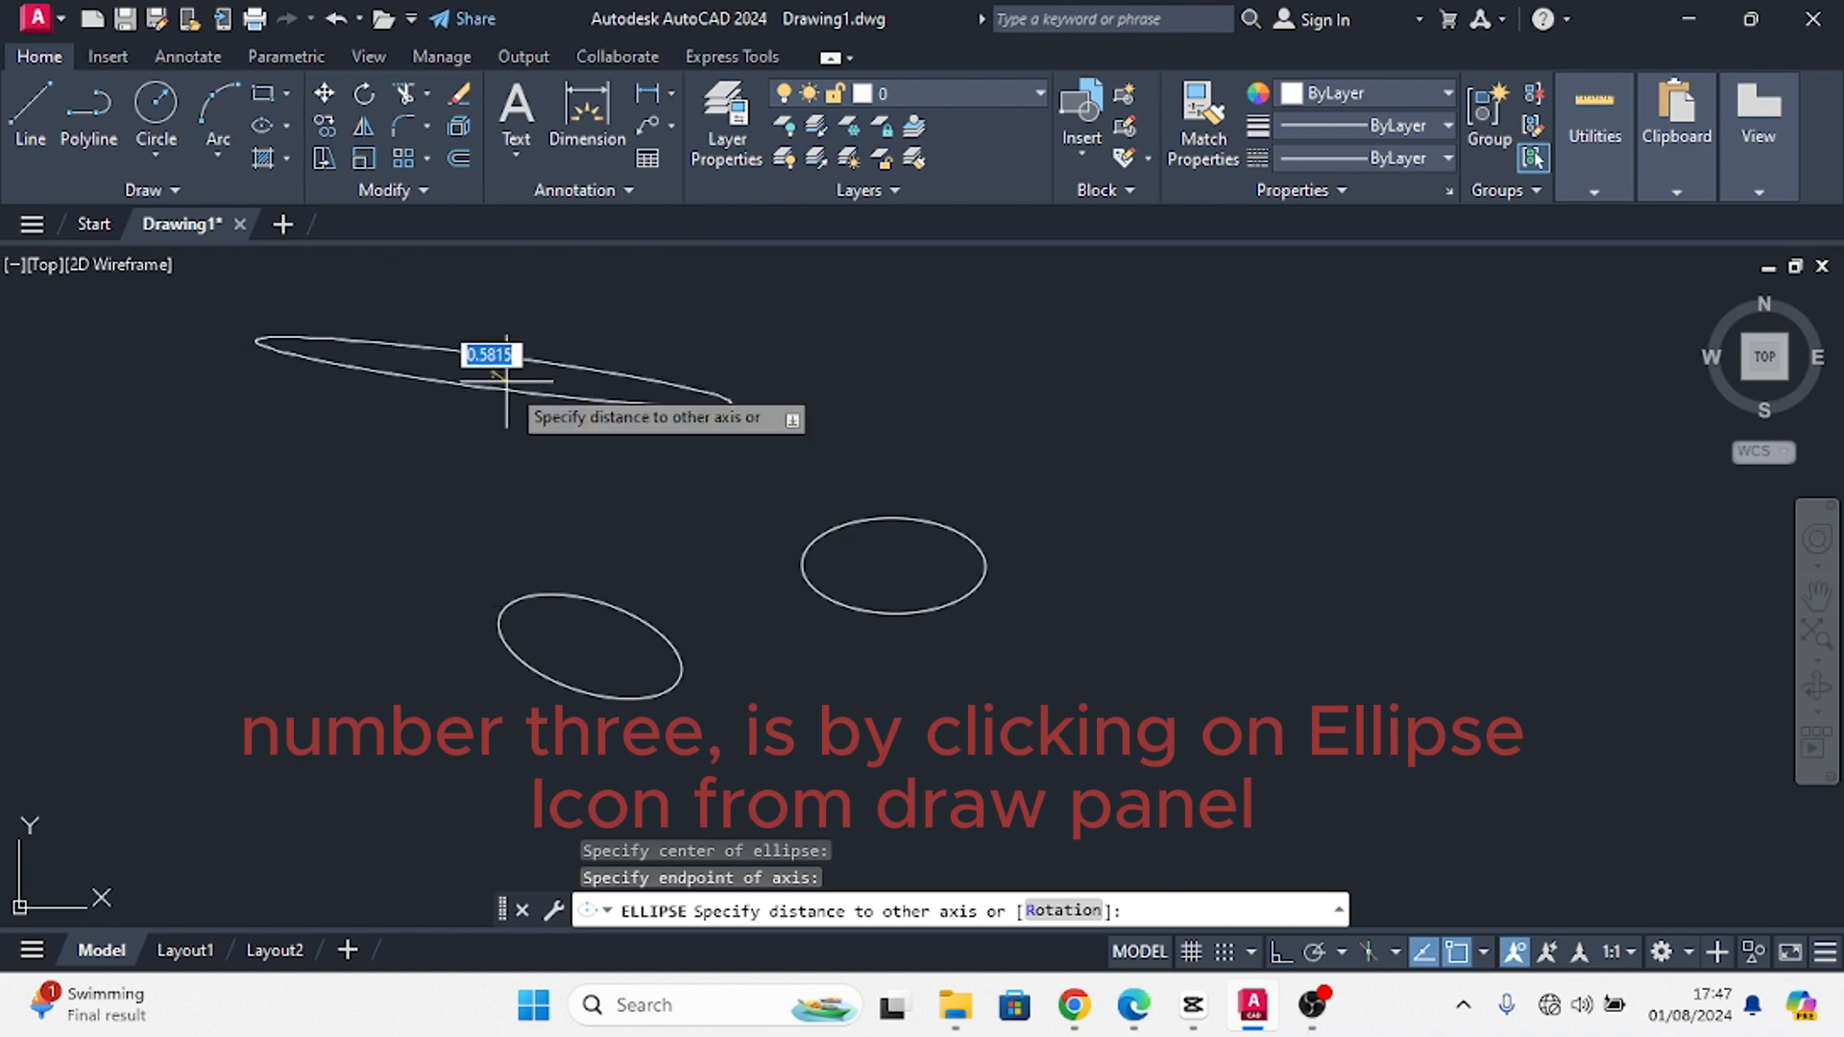
click(506, 388)
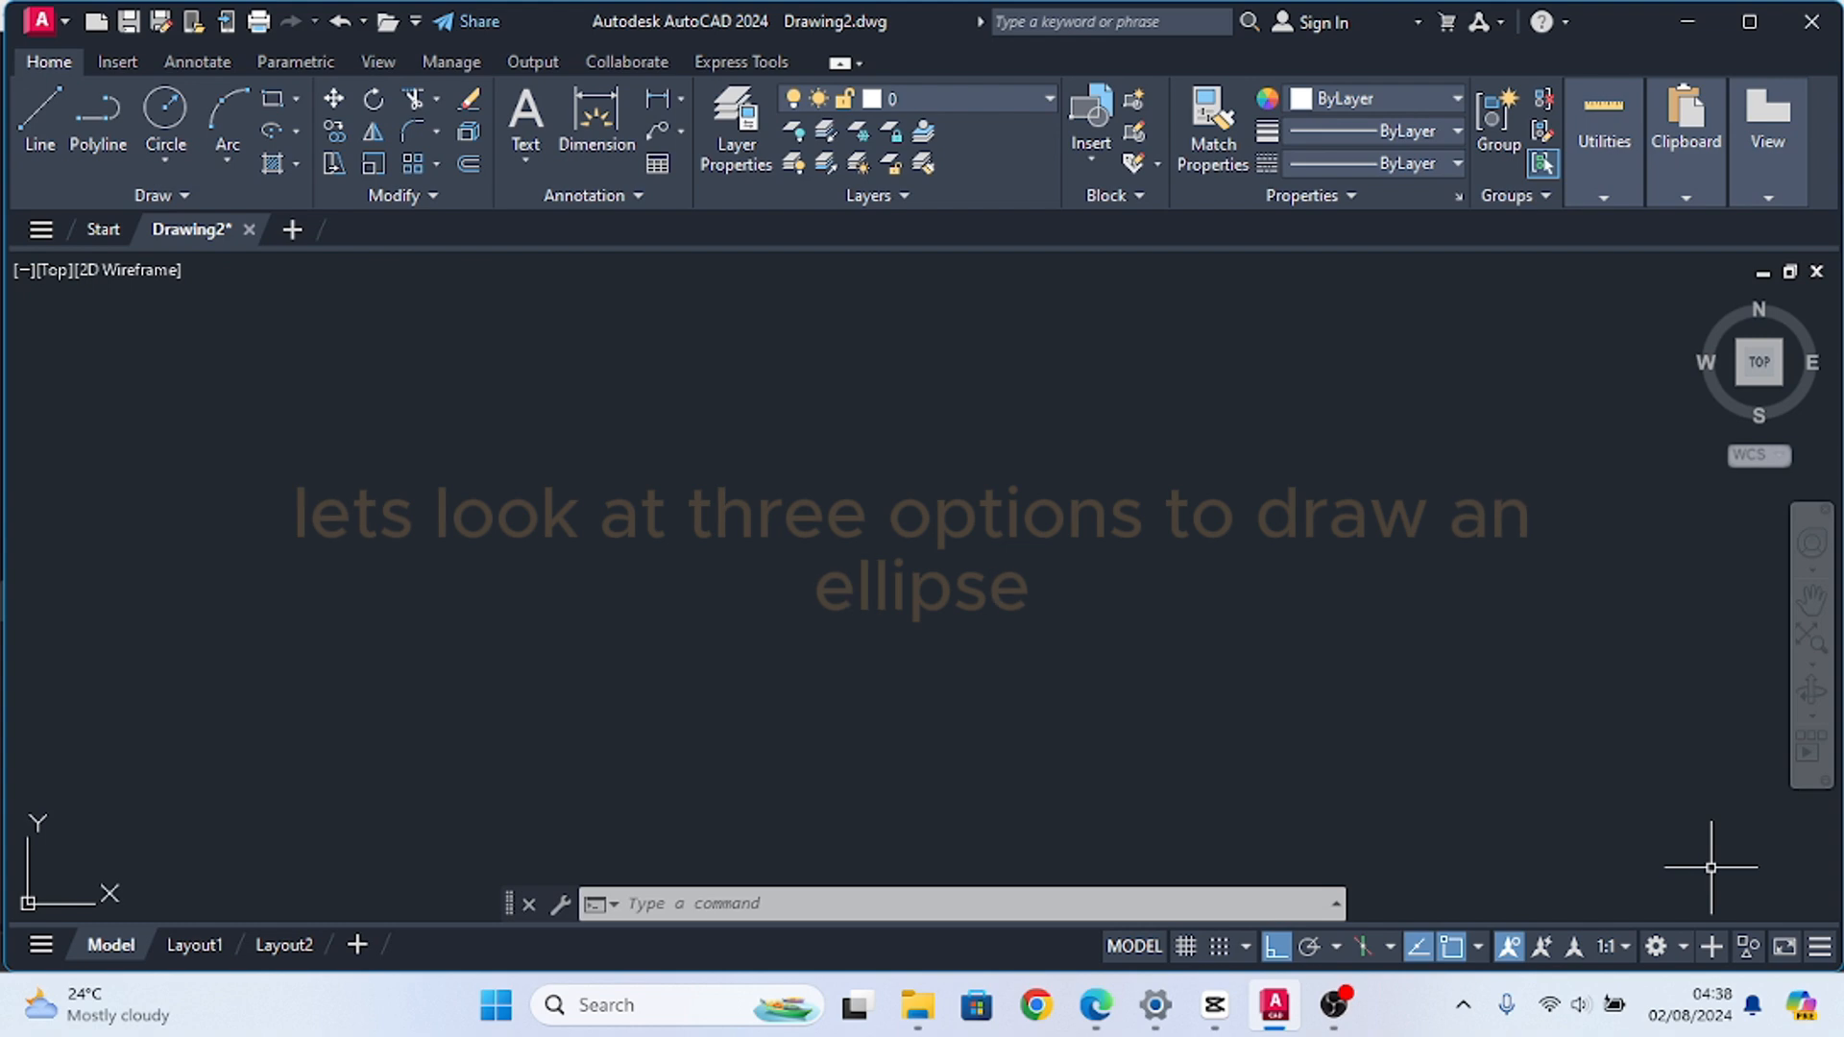
In the empty Drawing2, draw a horizontal ellipse with the Center method, using half-axes of 8 horizontally and 4 vertically
click(298, 134)
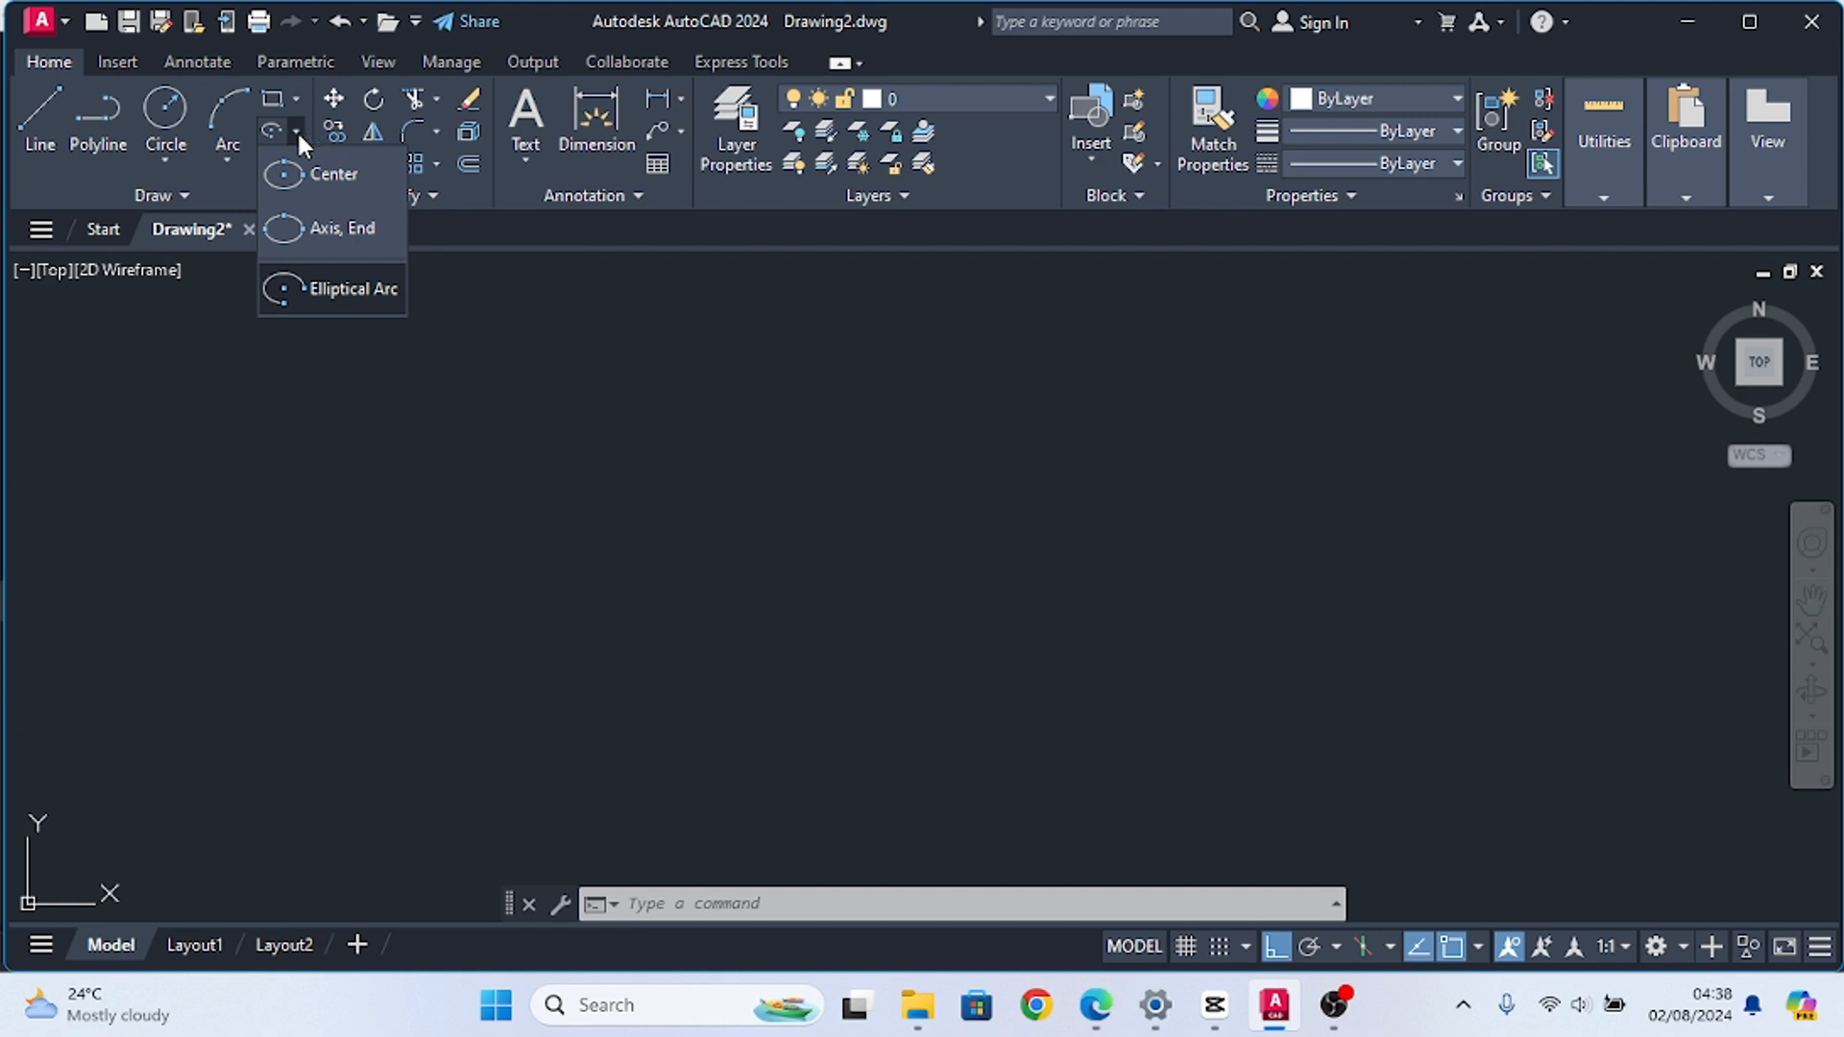
click(324, 192)
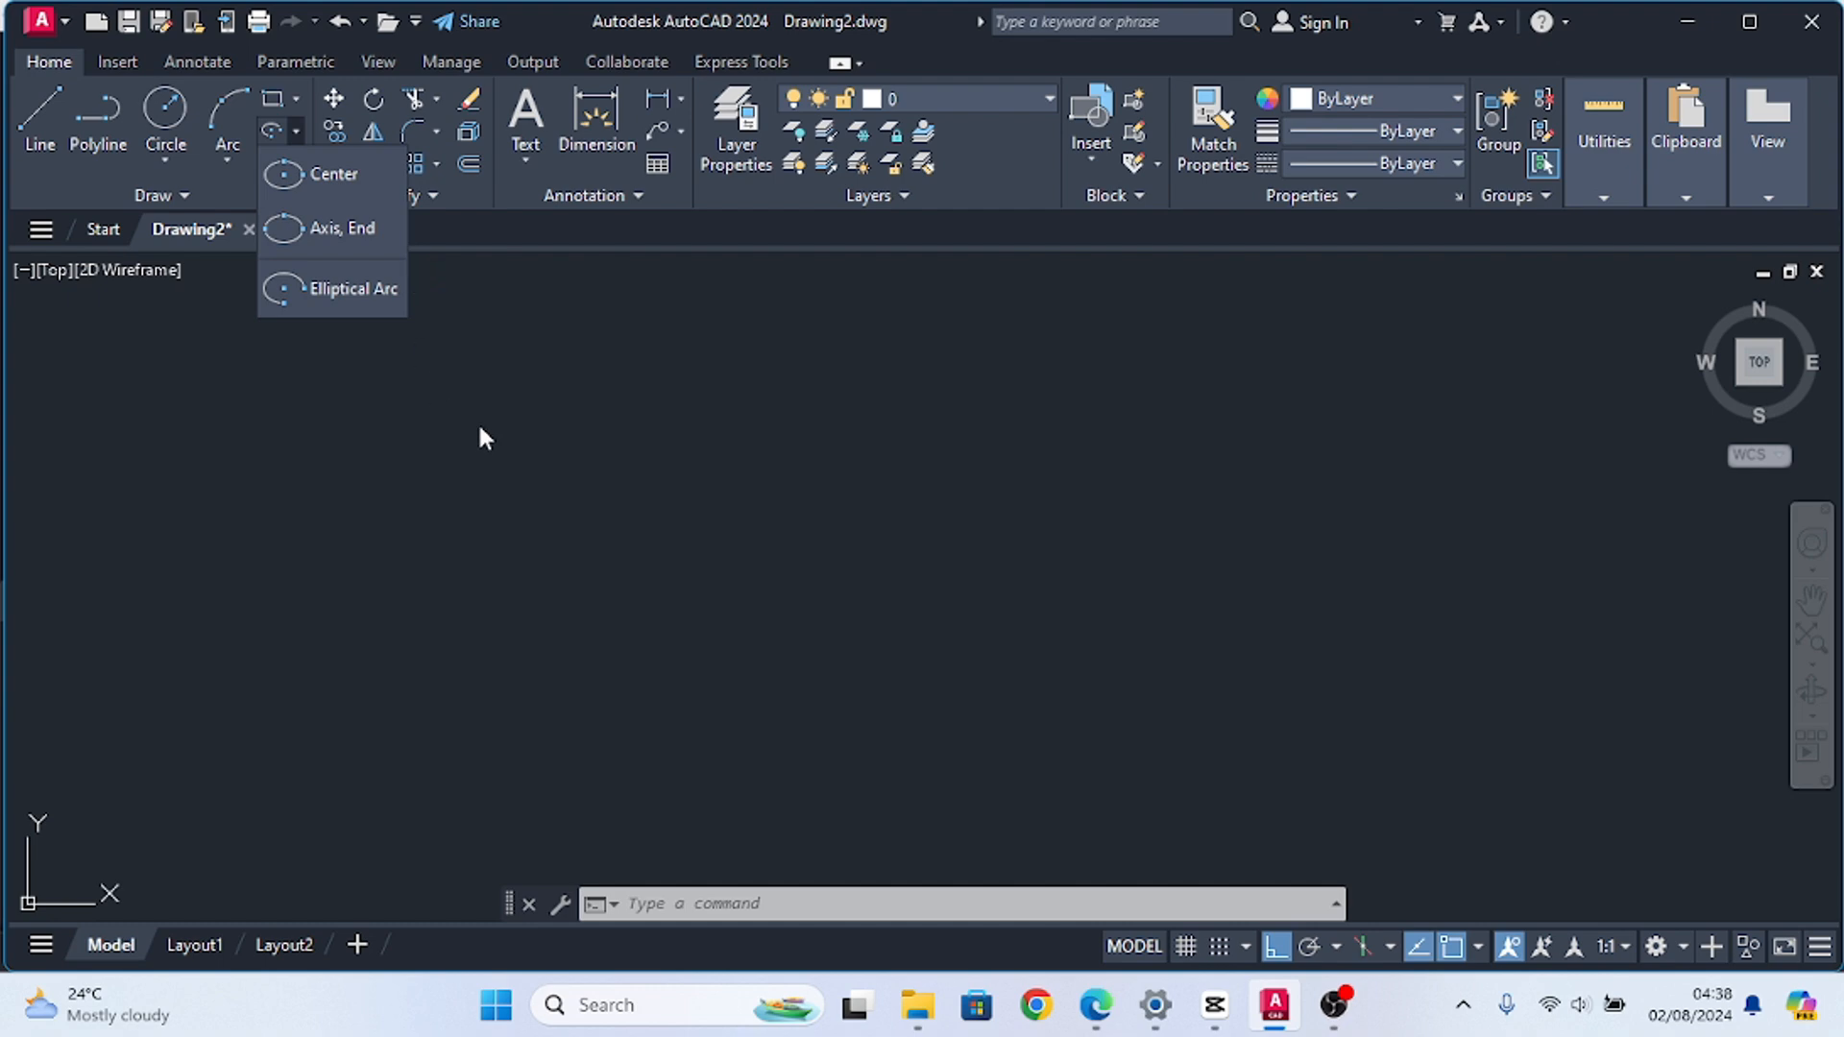
click(291, 169)
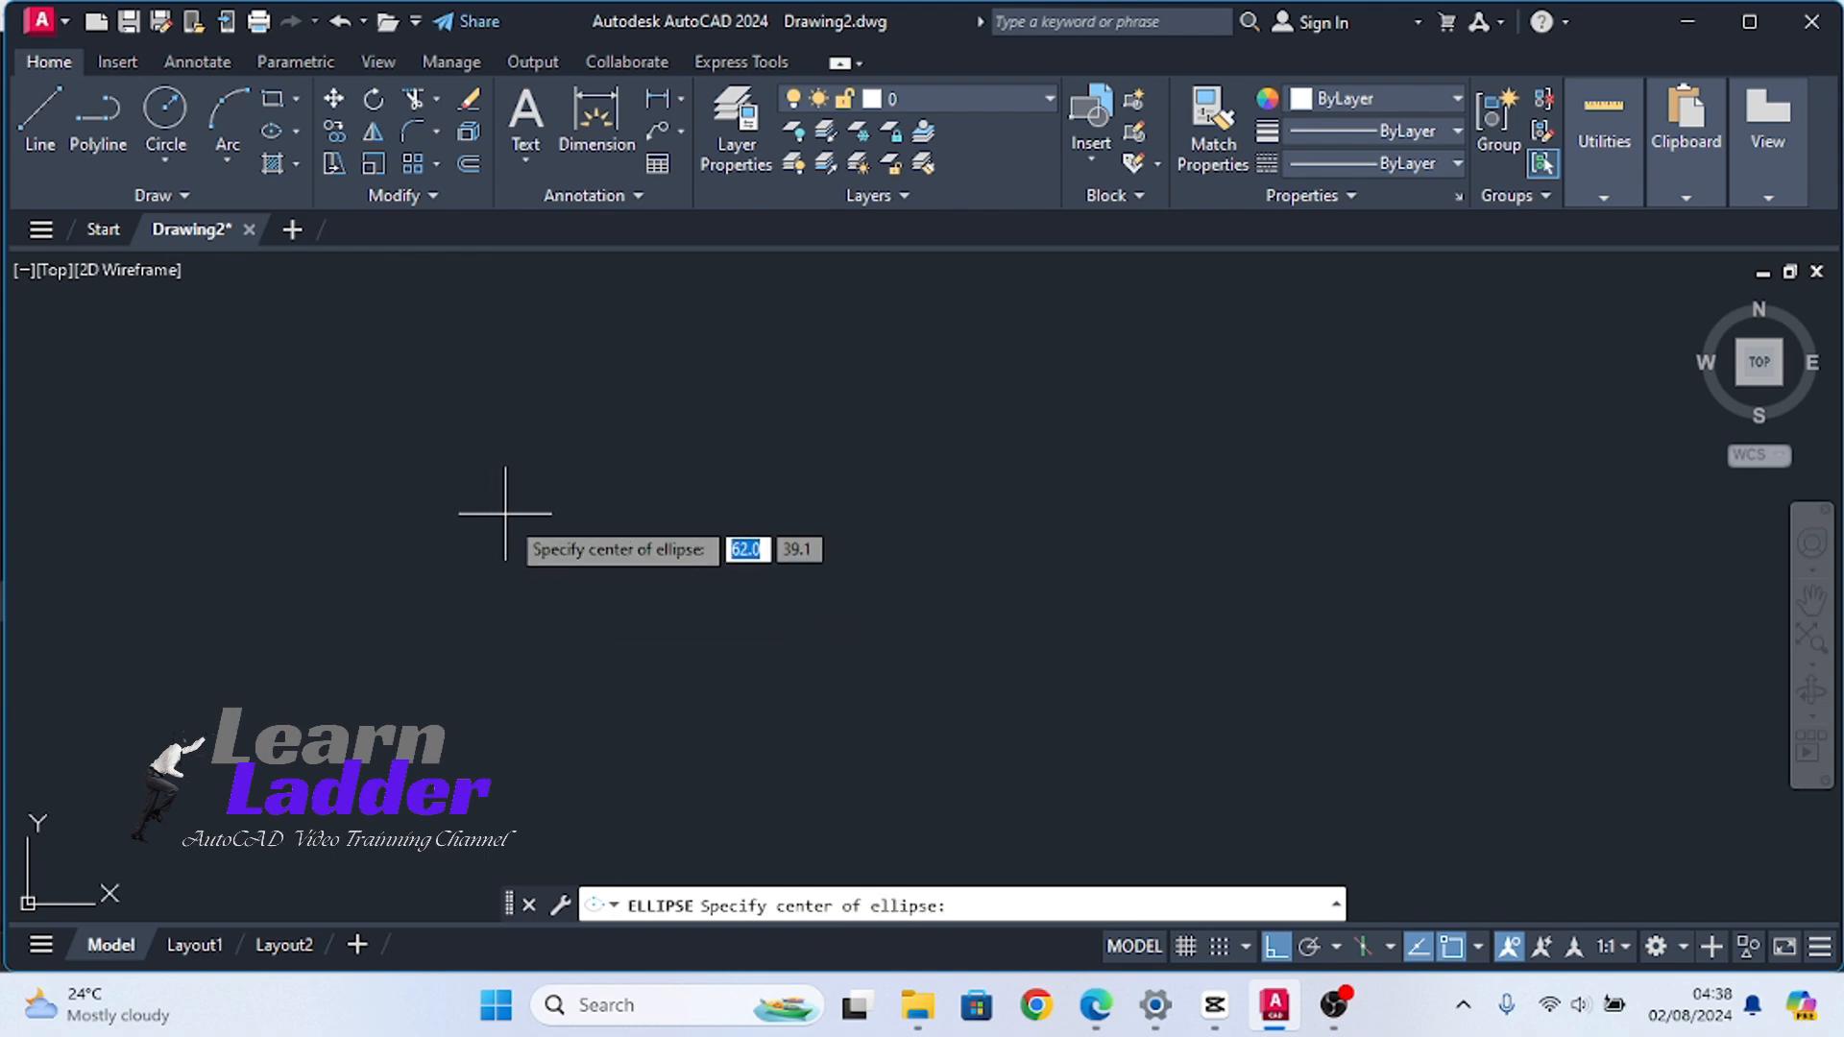
click(550, 561)
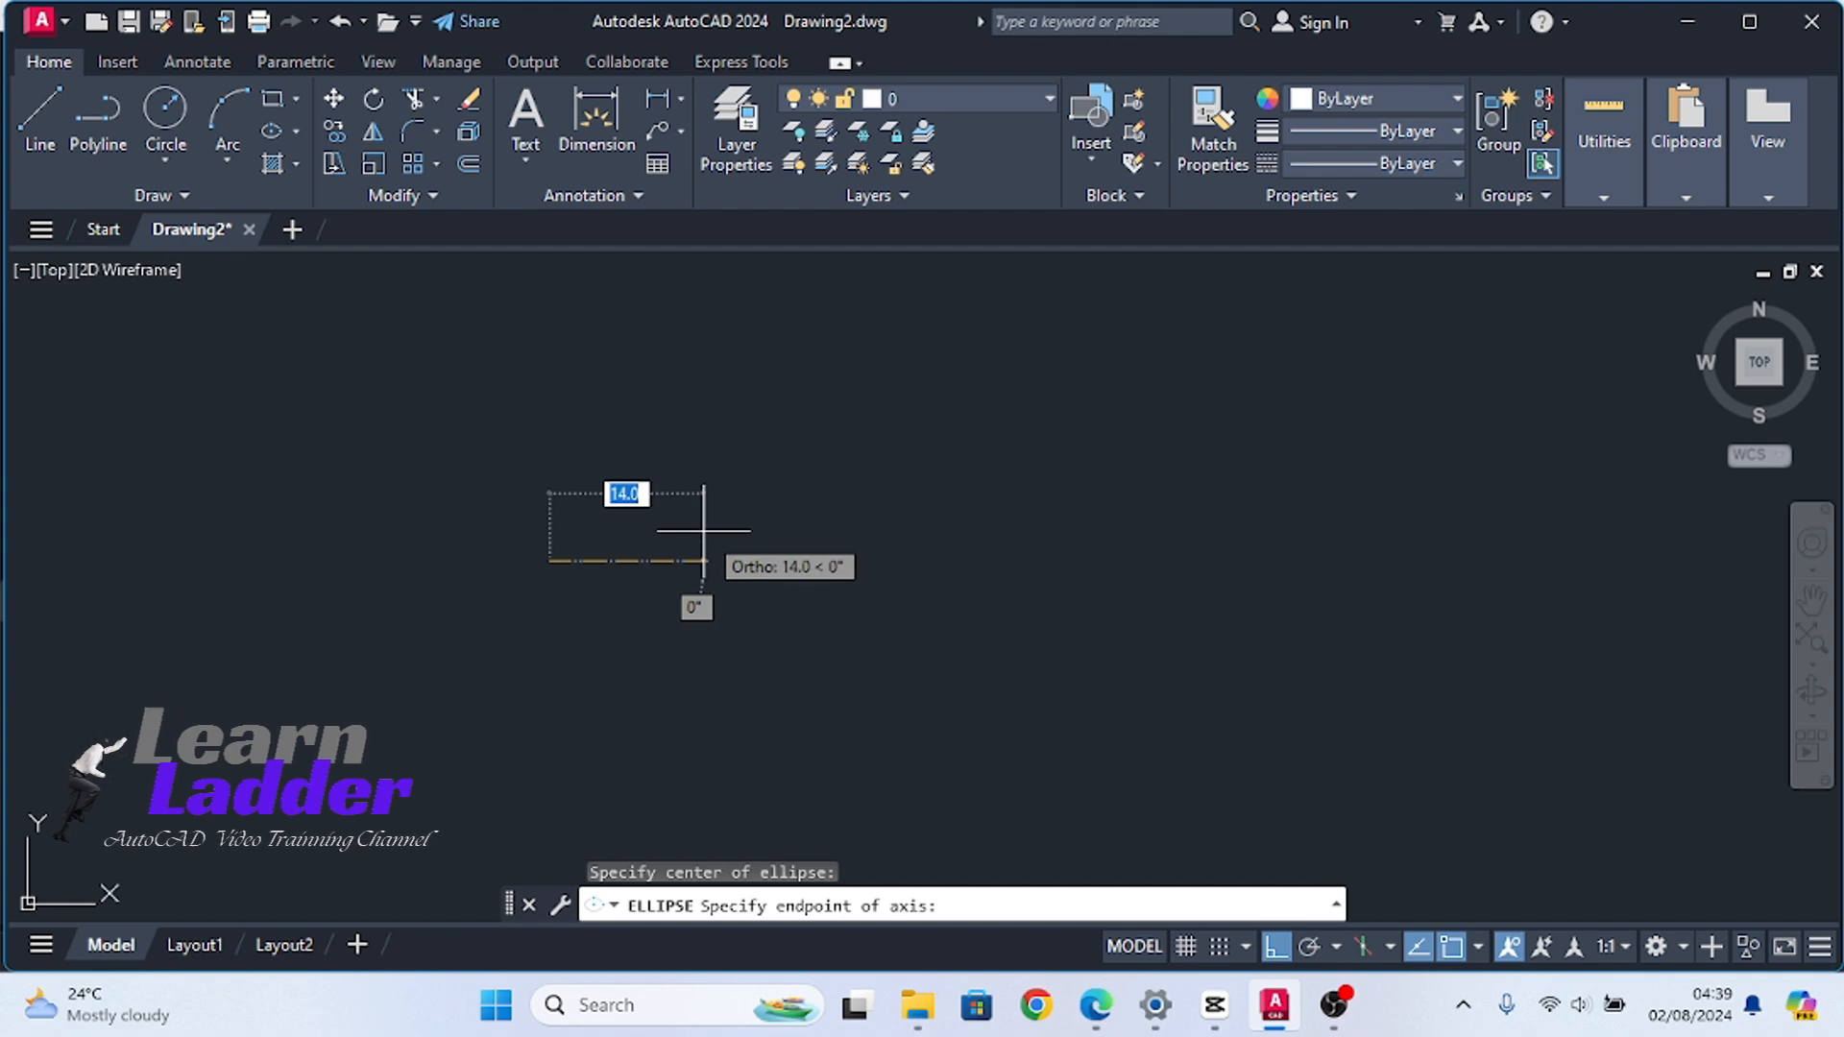
text(8)
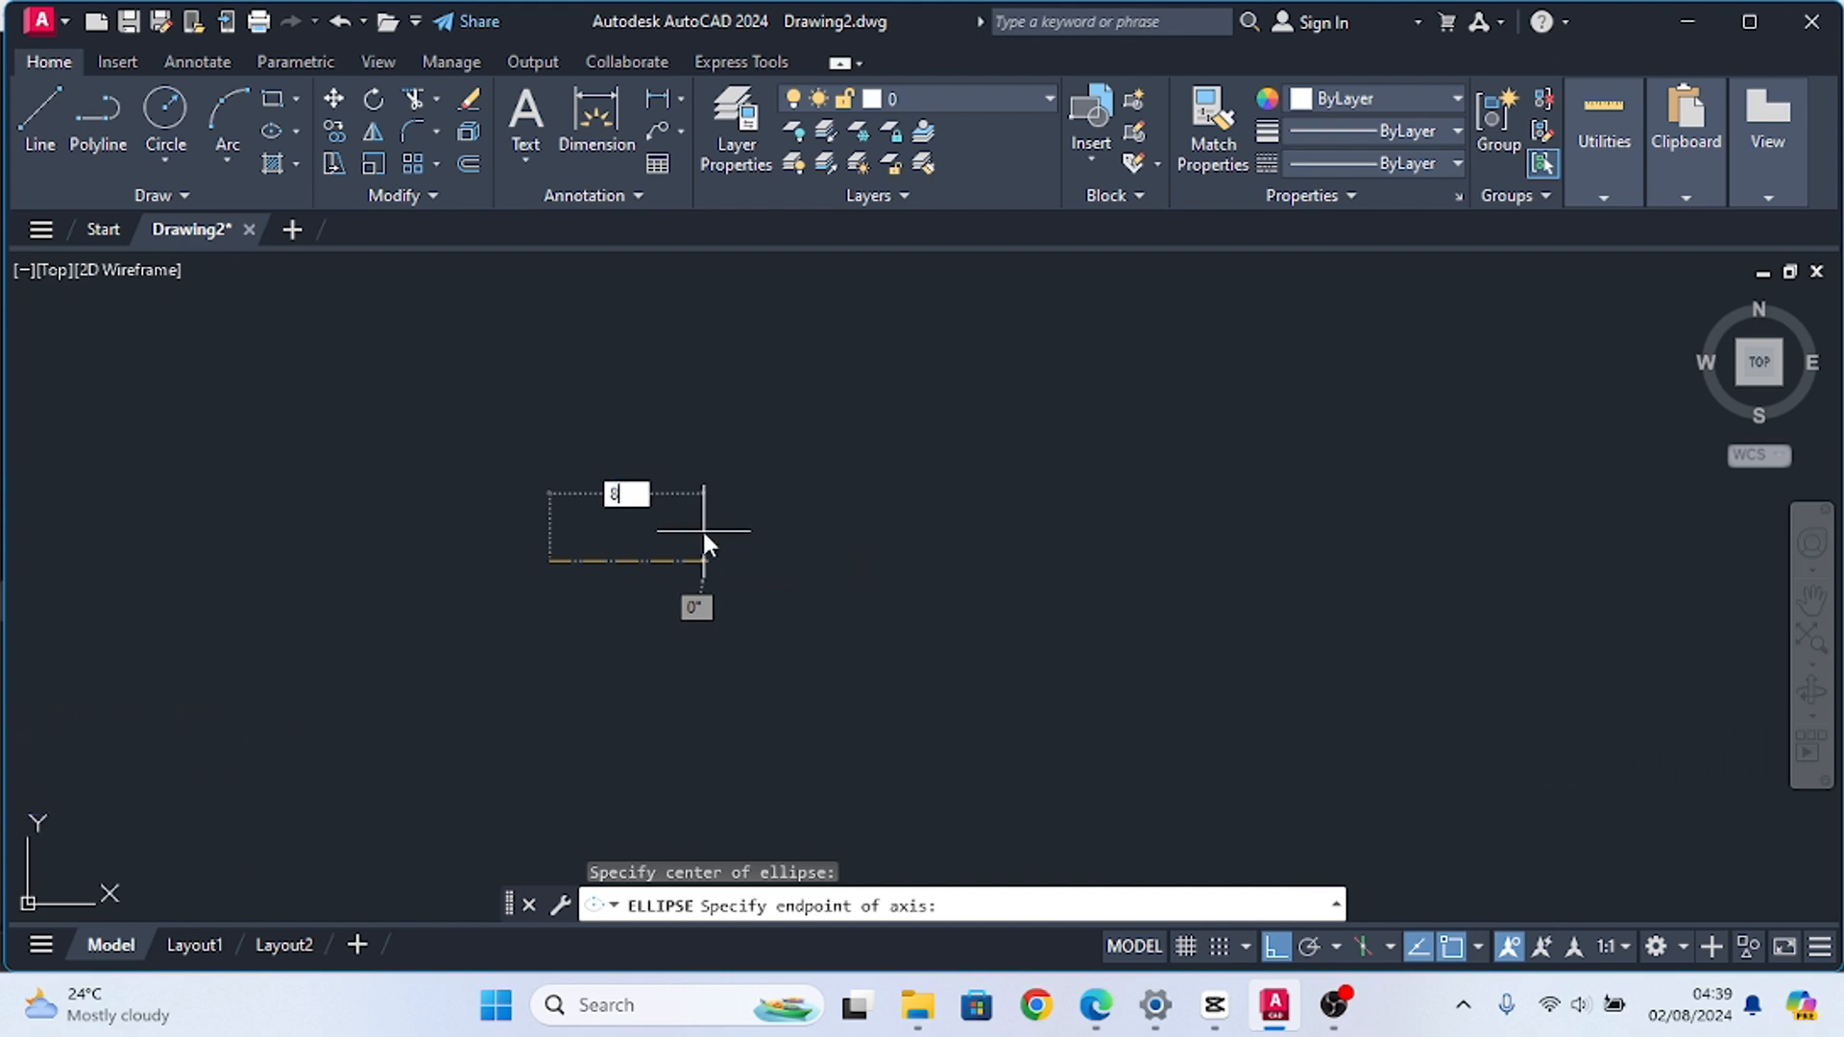
key(Return)
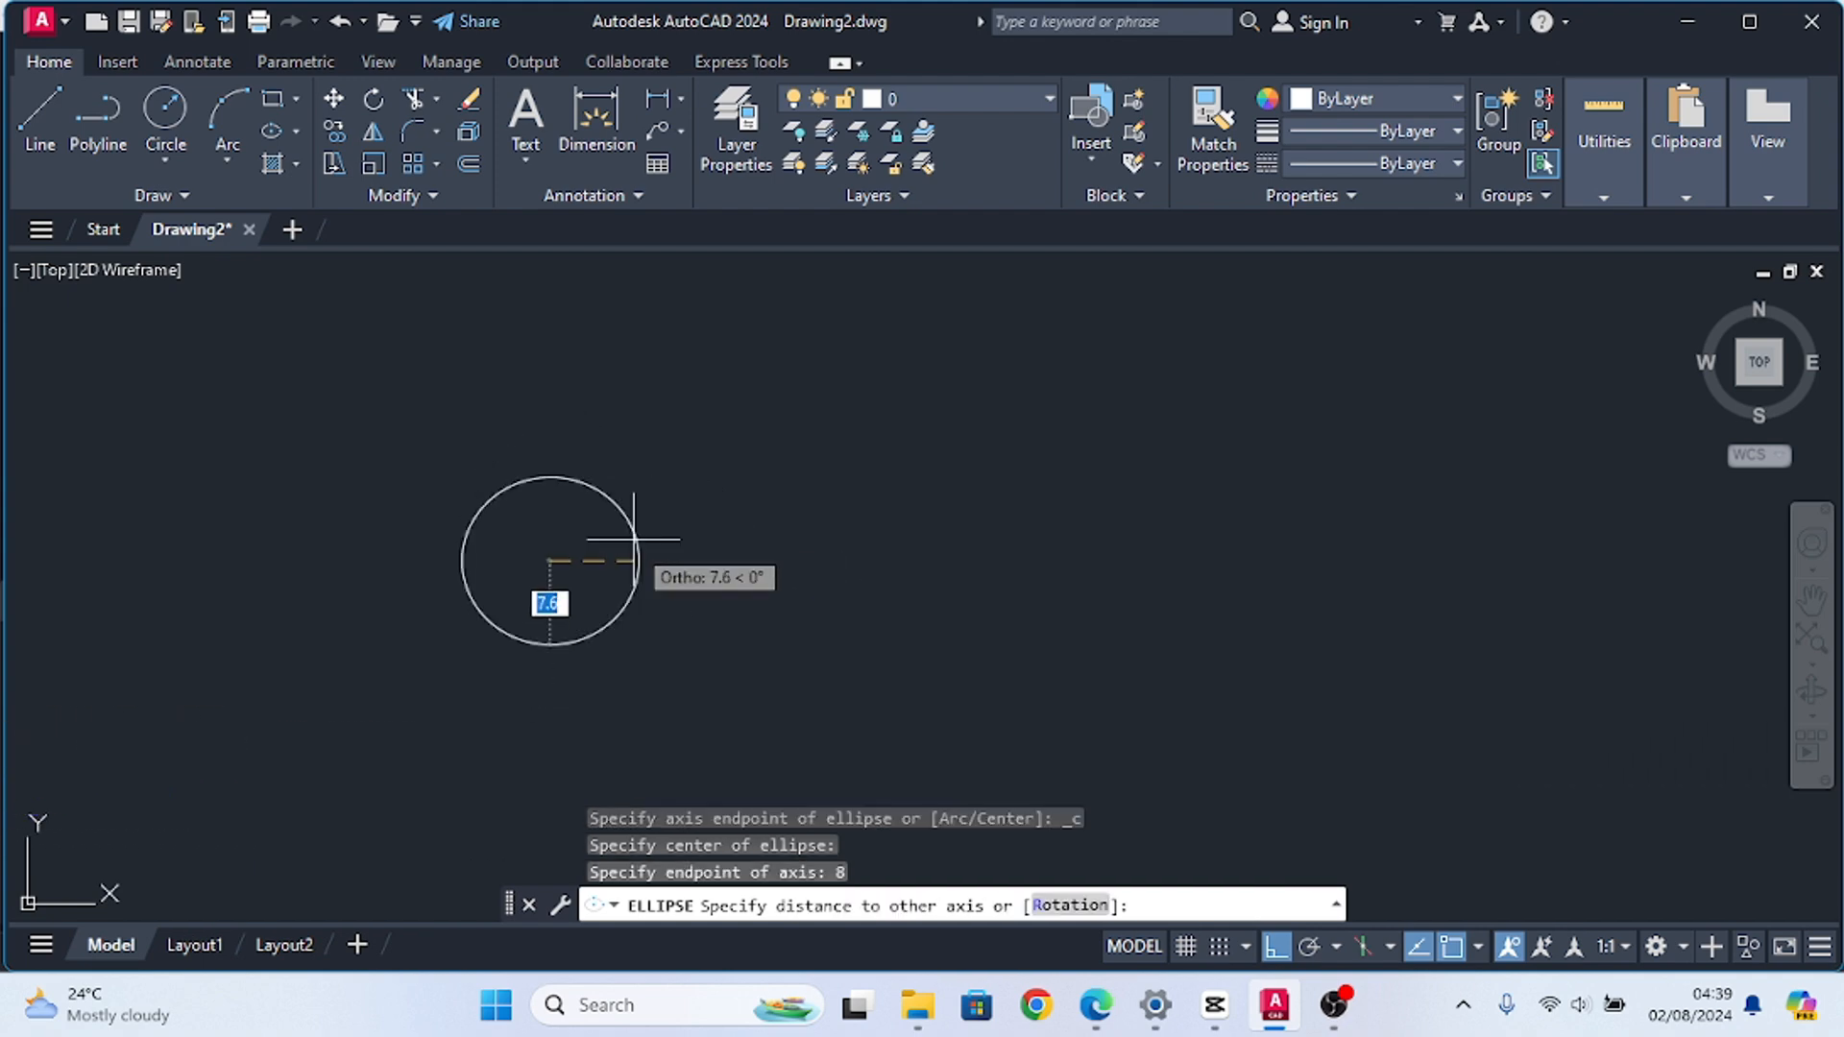
scroll(513, 557, up, 5)
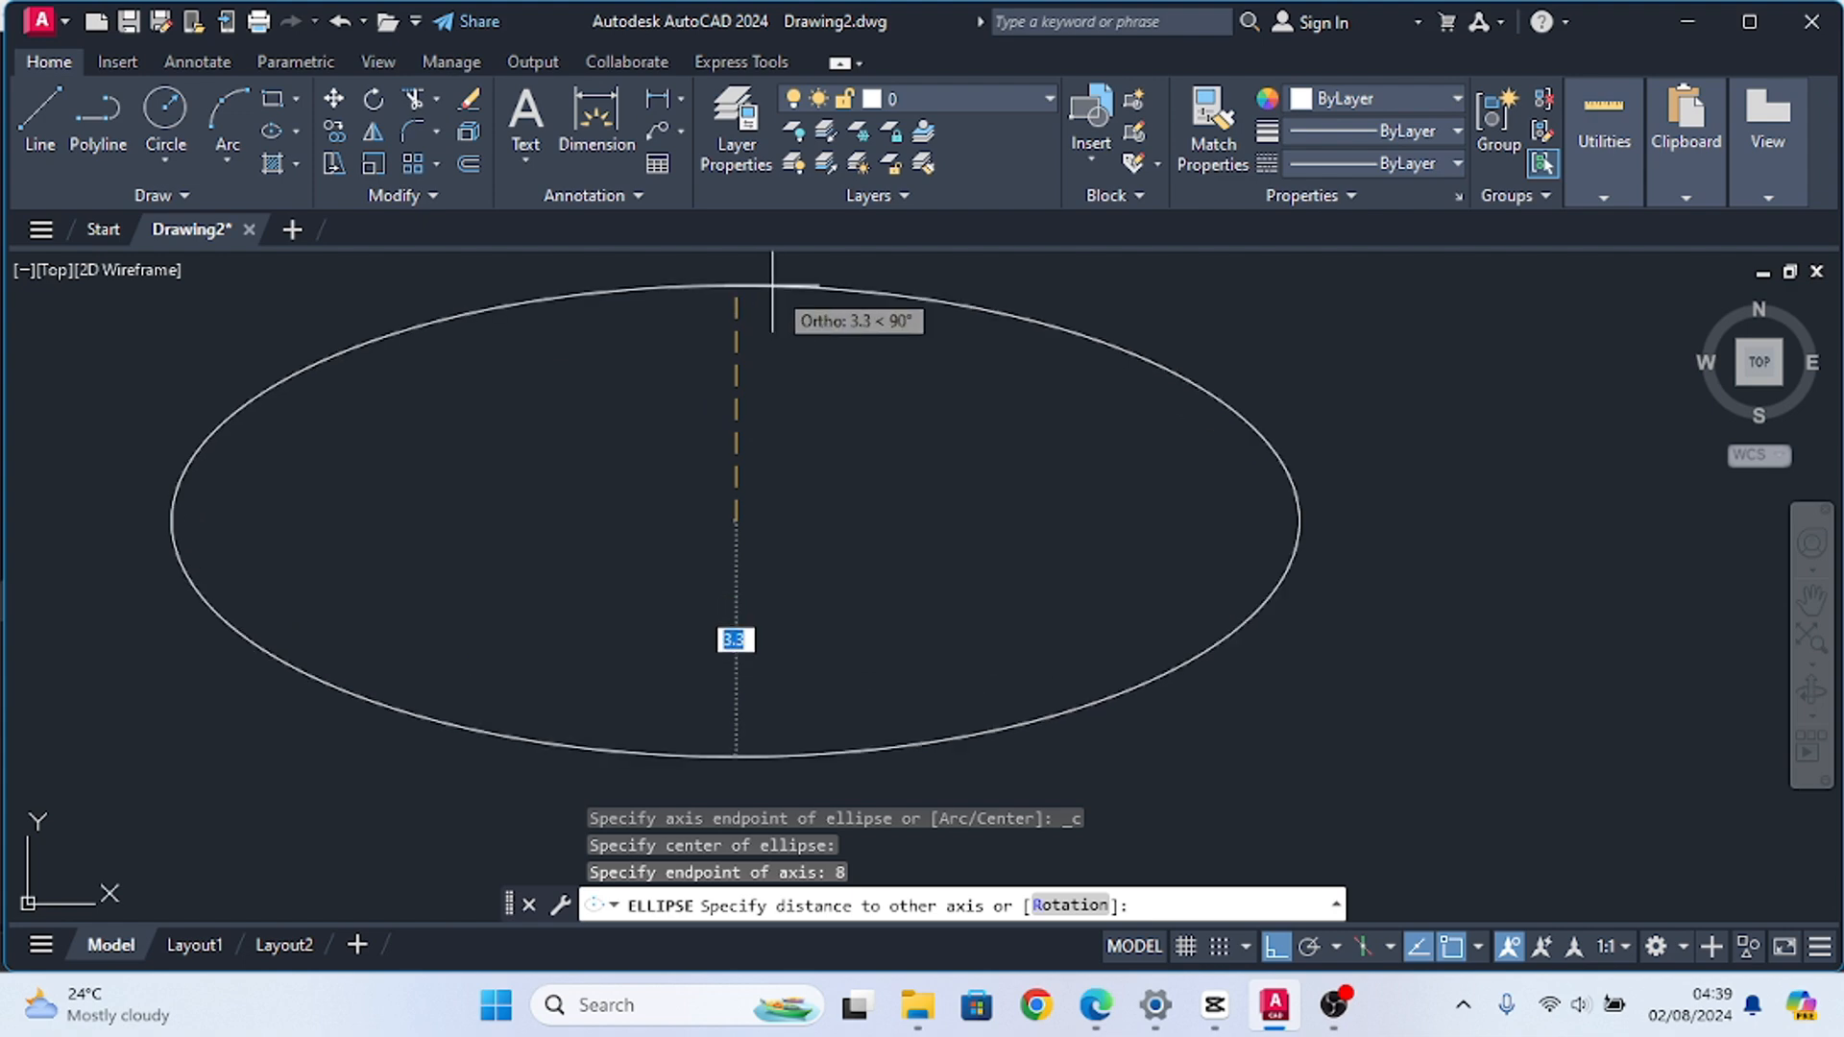
text(4)
key(Return)
scroll(765, 526, down, 4)
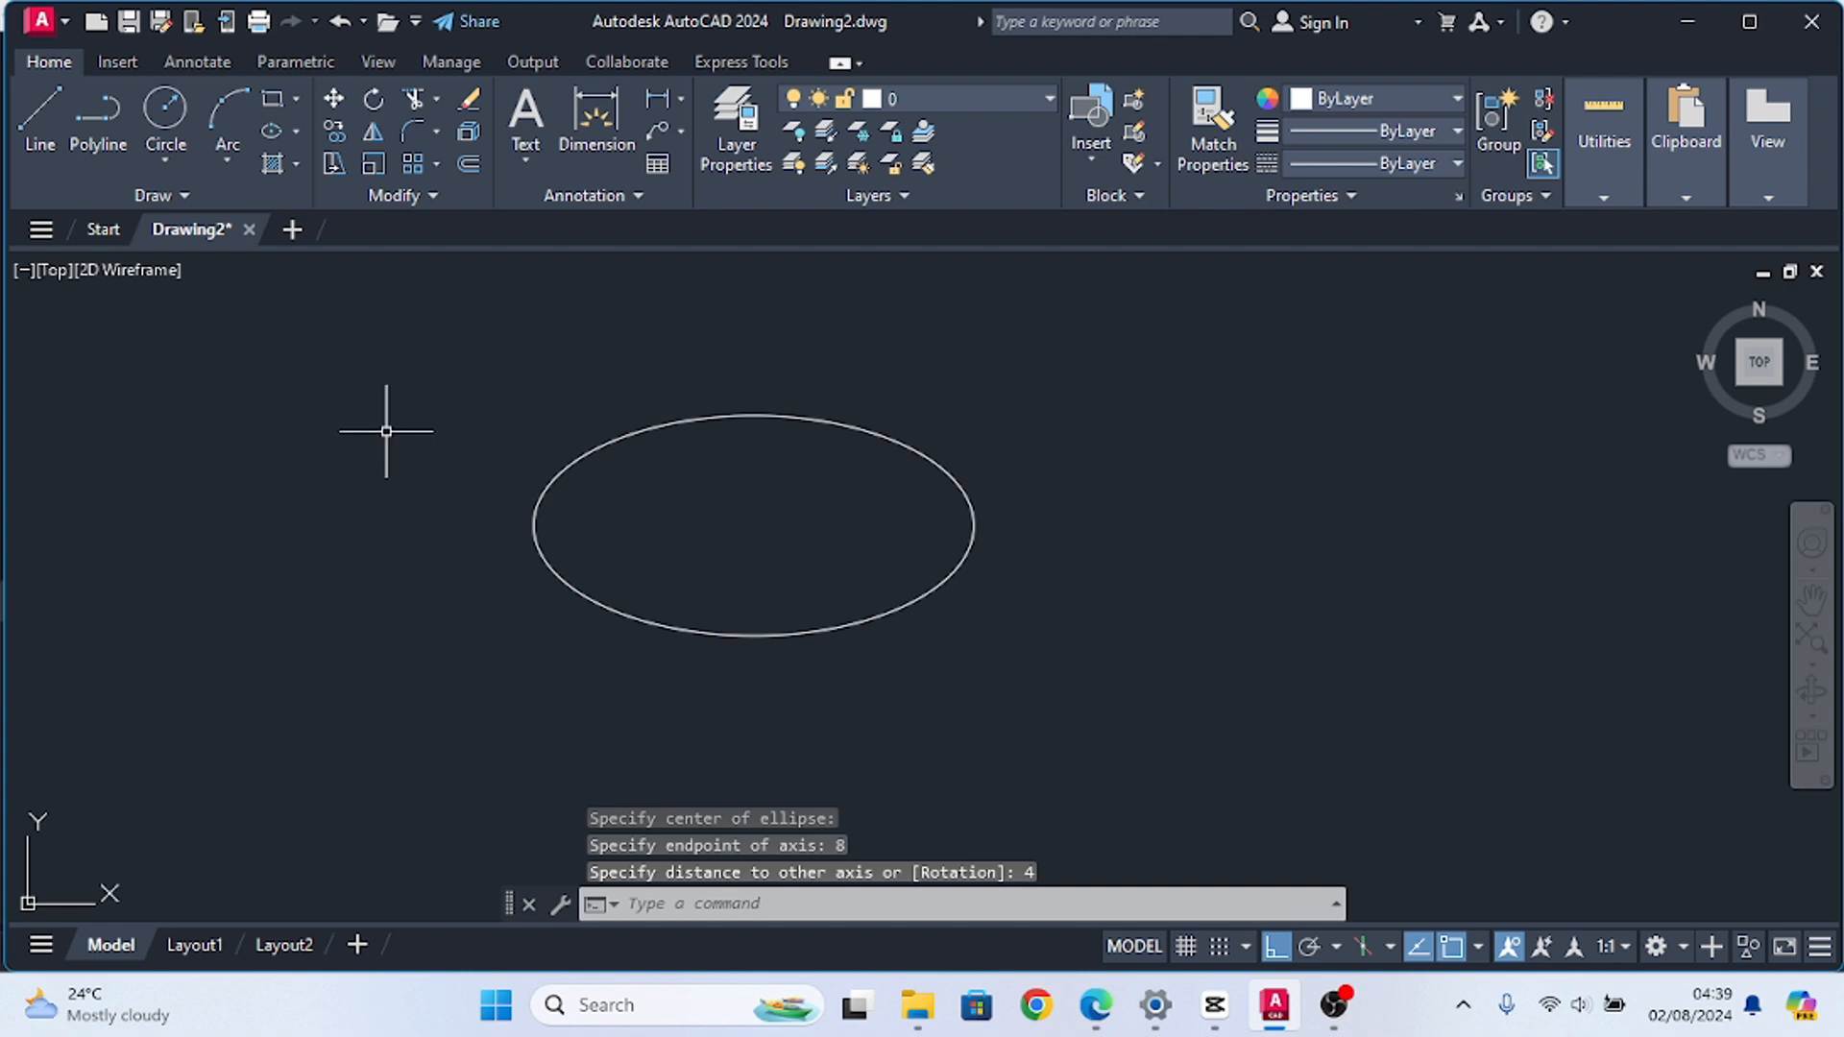
scroll(386, 432, down, 2)
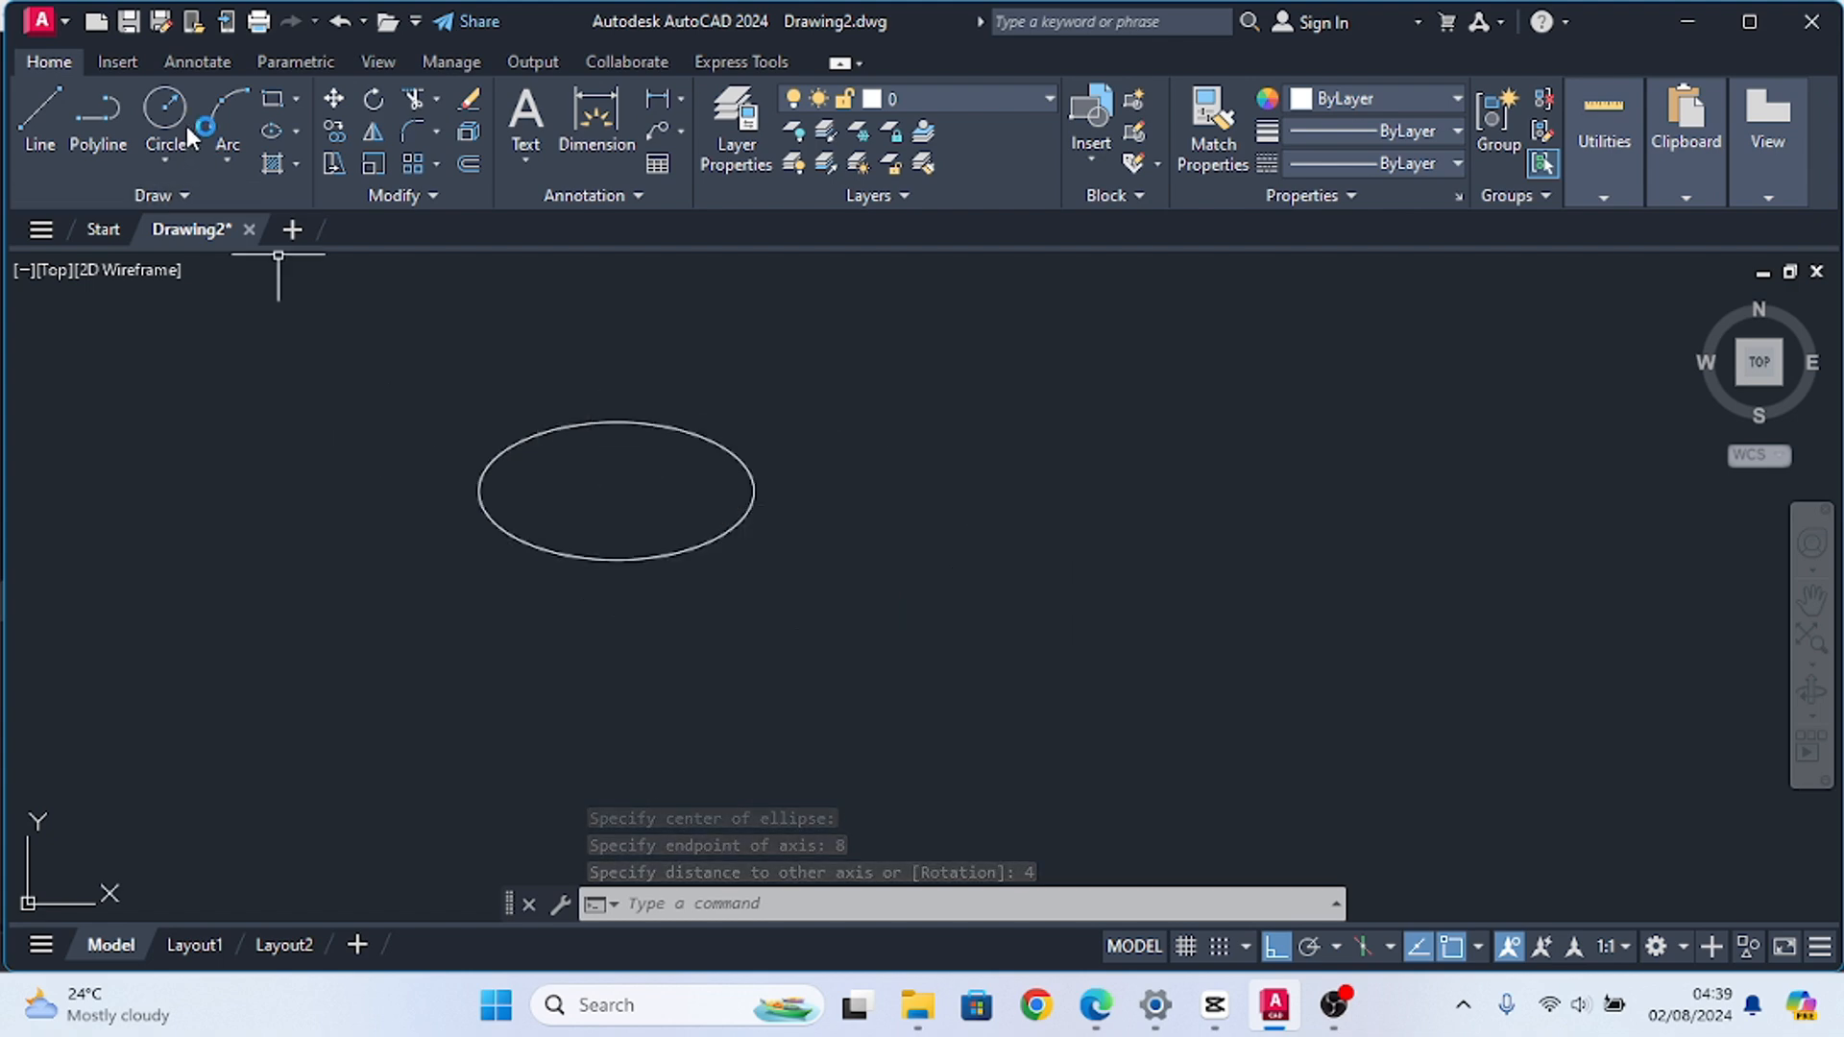
click(275, 129)
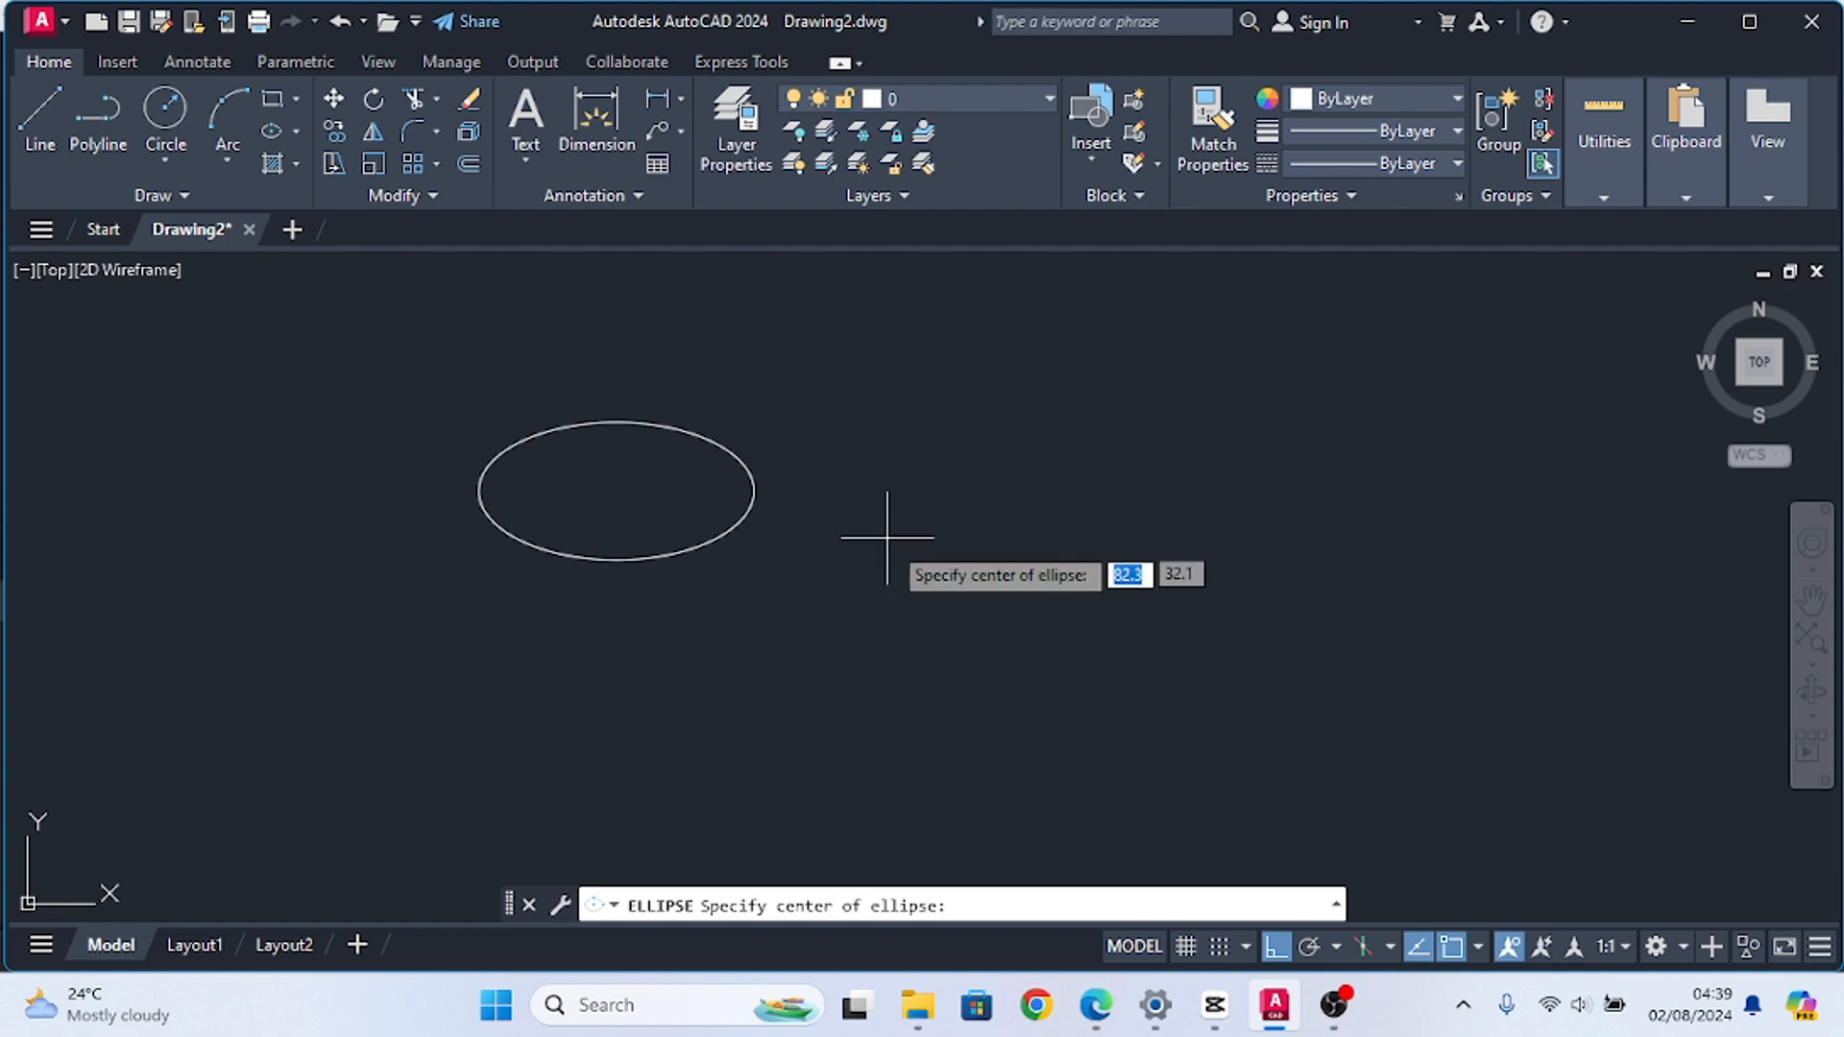
click(992, 601)
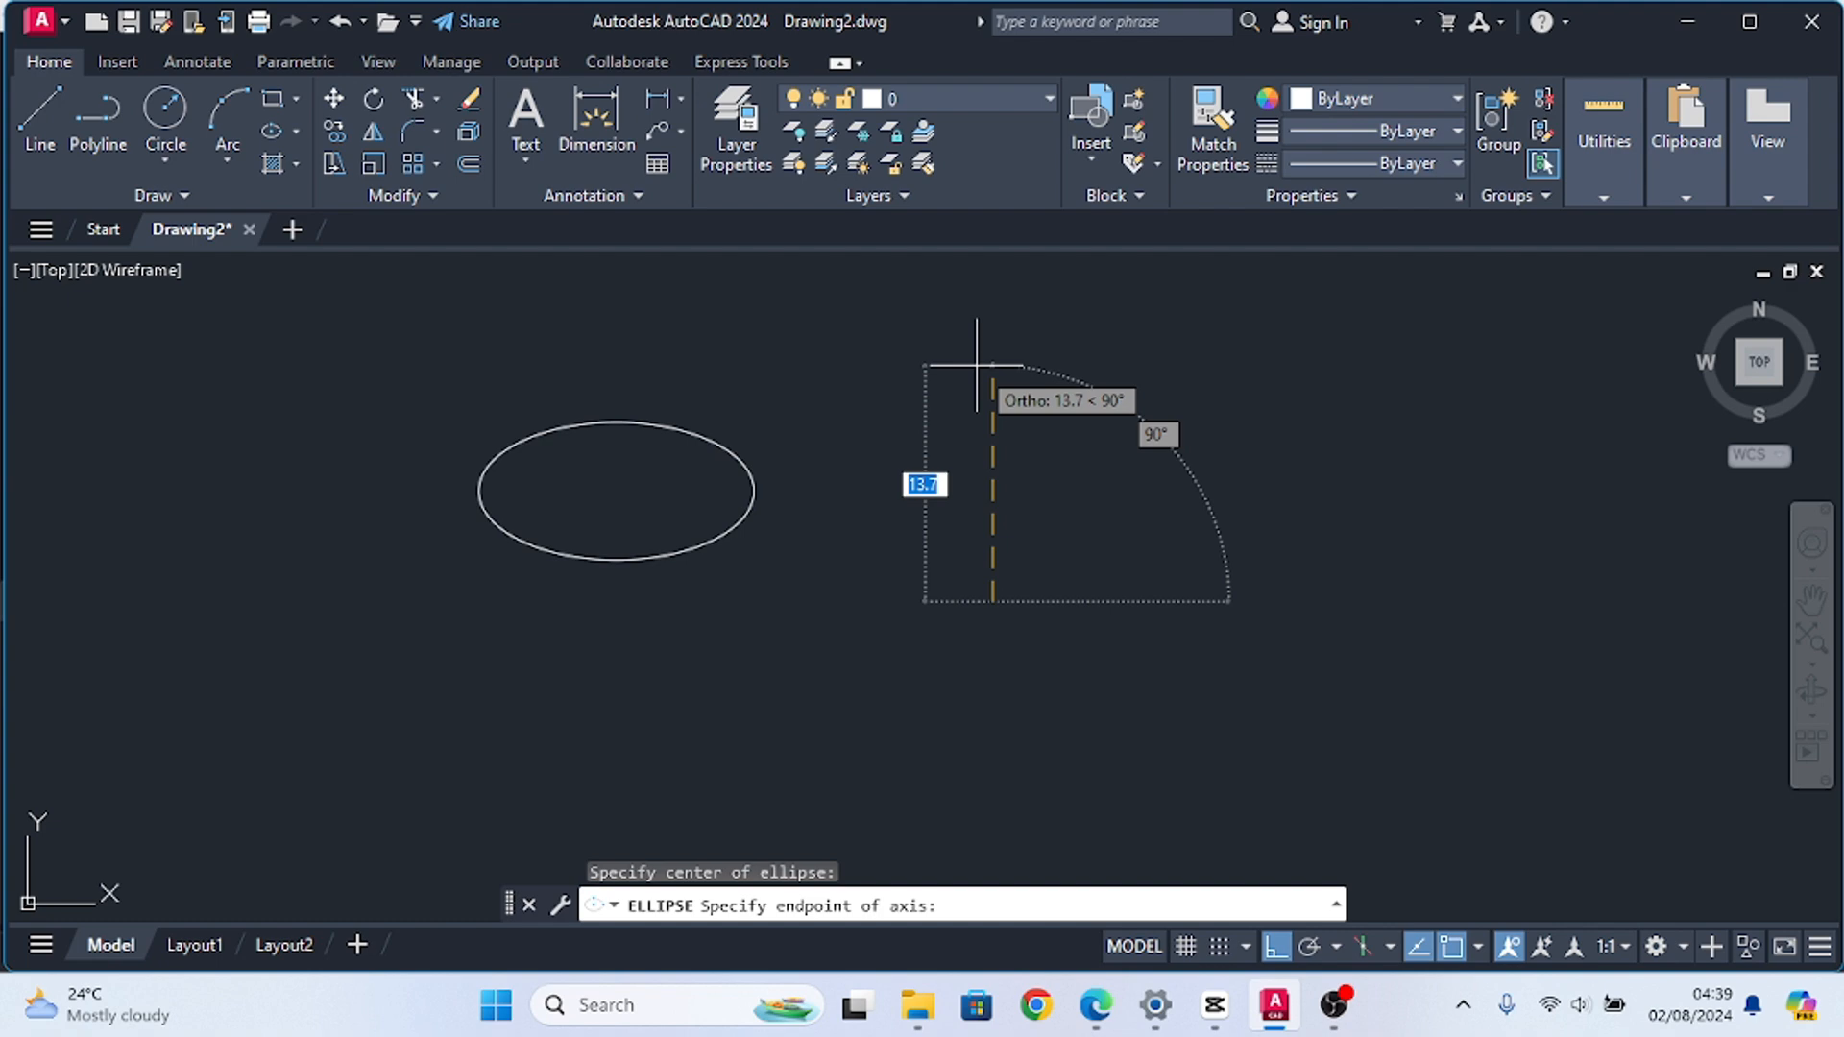
click(977, 365)
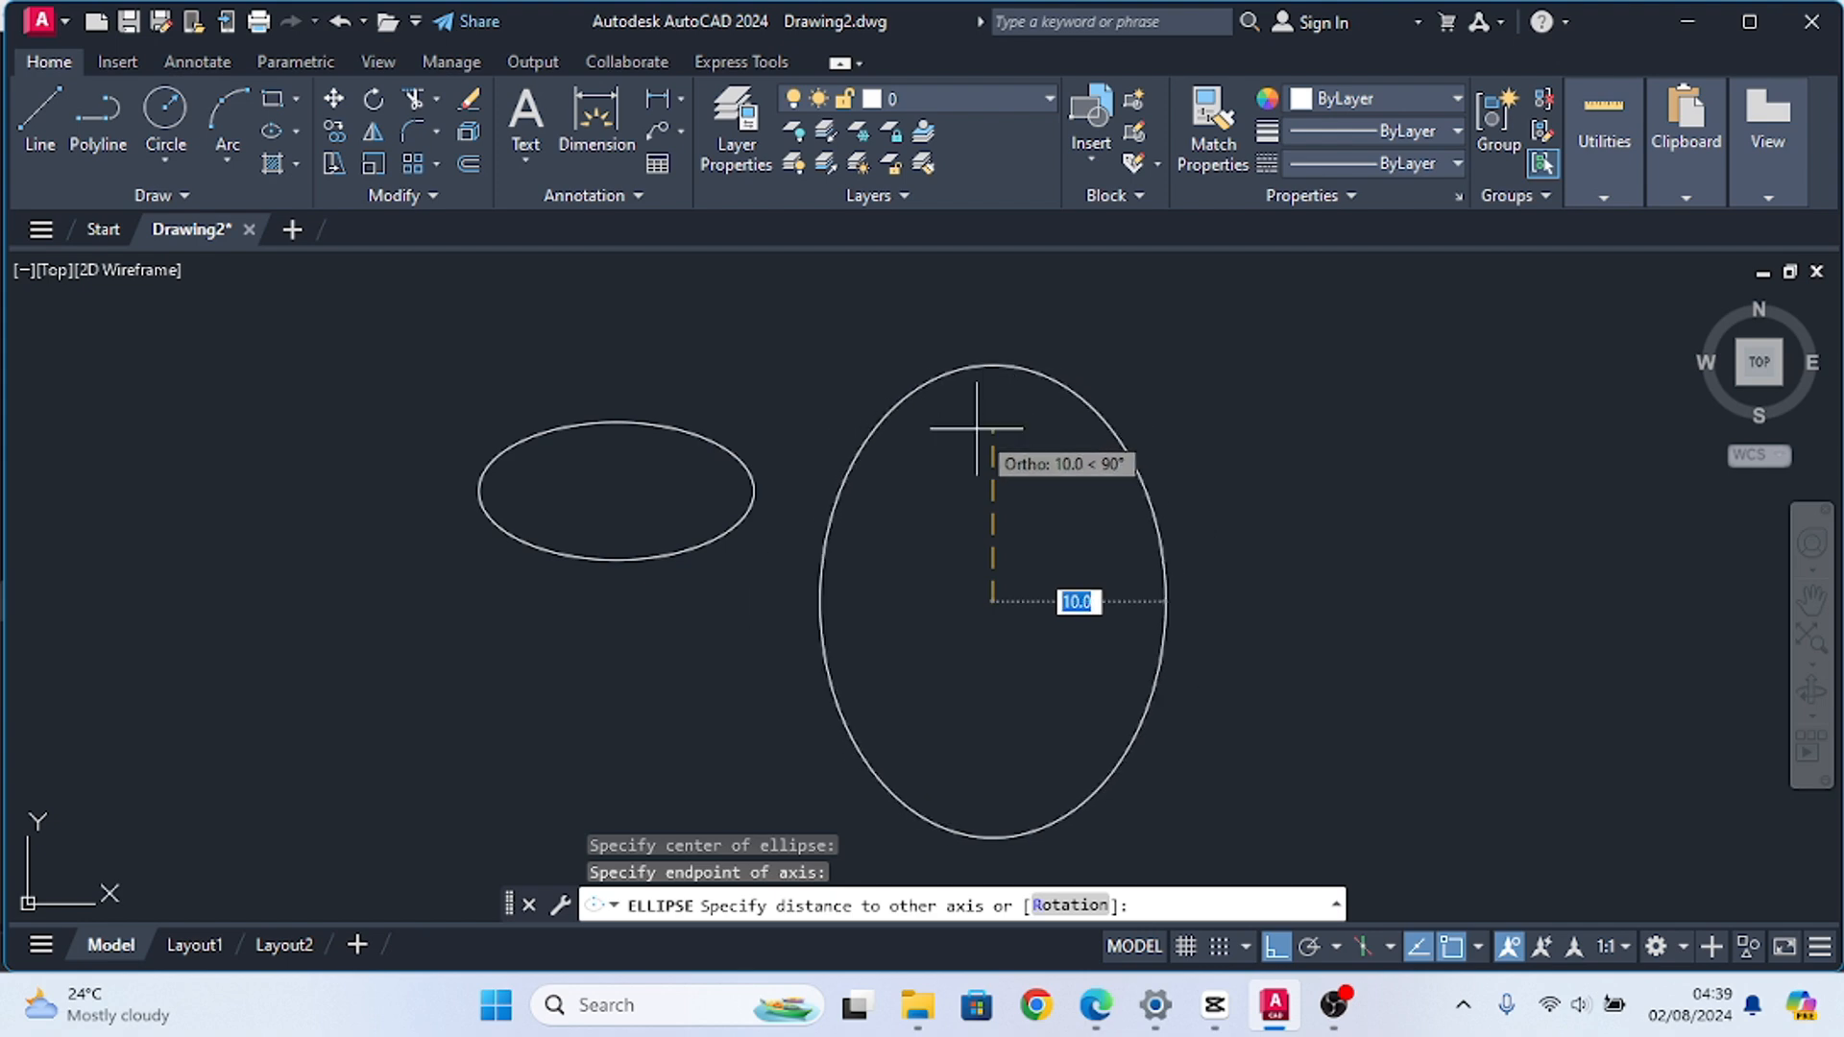
key(Escape)
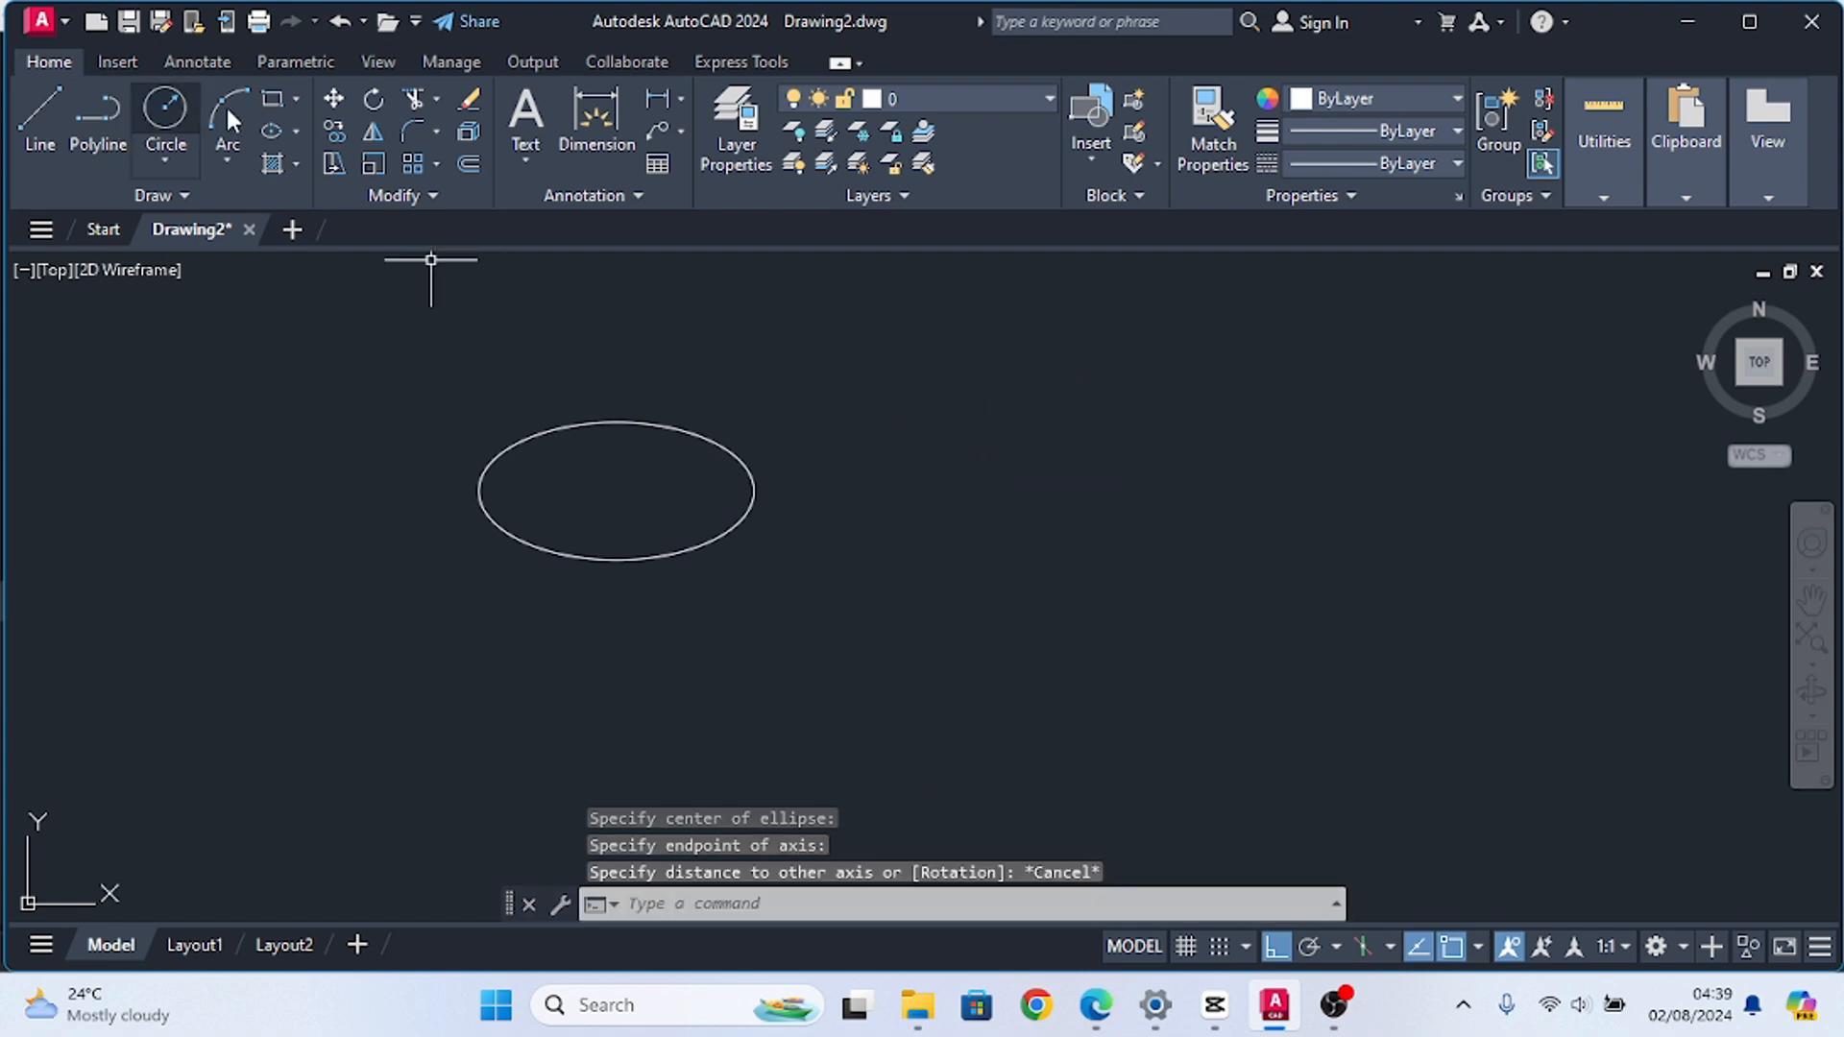
Draw a vertical ellipse by its center to the right of the horizontal one, with half-axes of 8 vertically and 2 horizontally
click(282, 128)
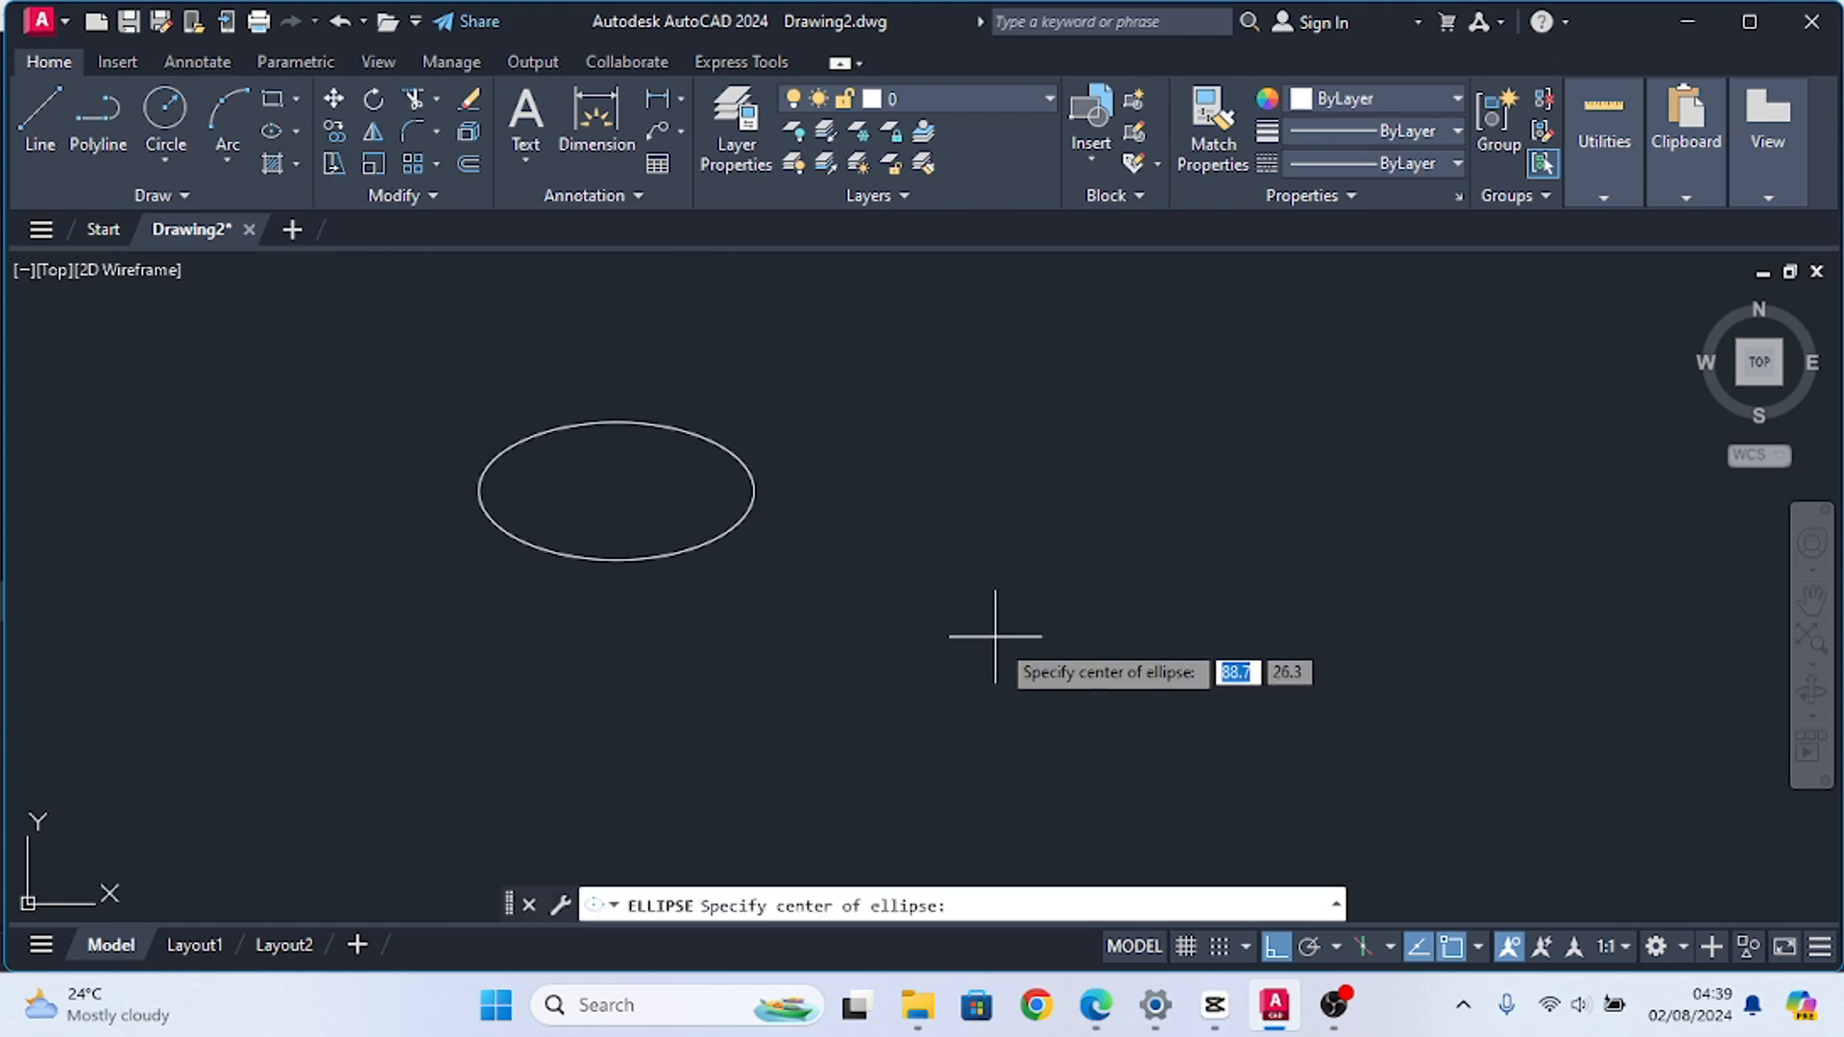
click(1023, 602)
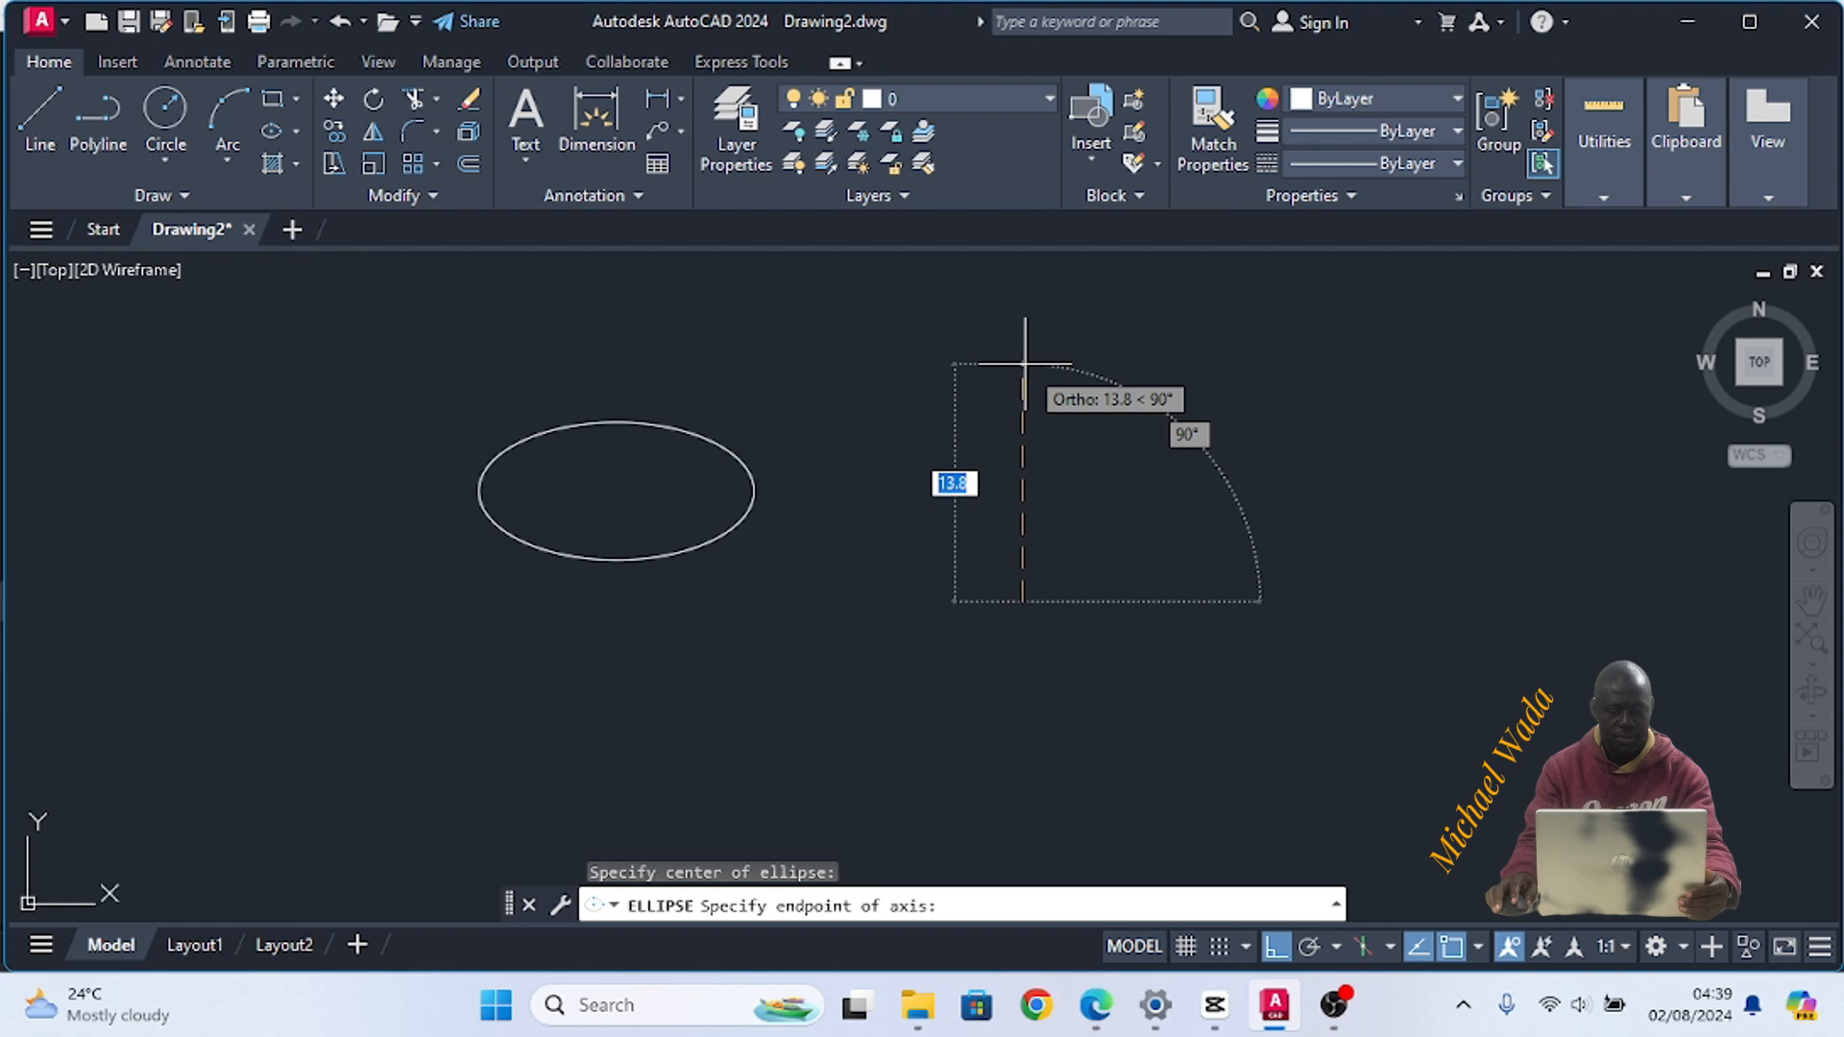
text(8)
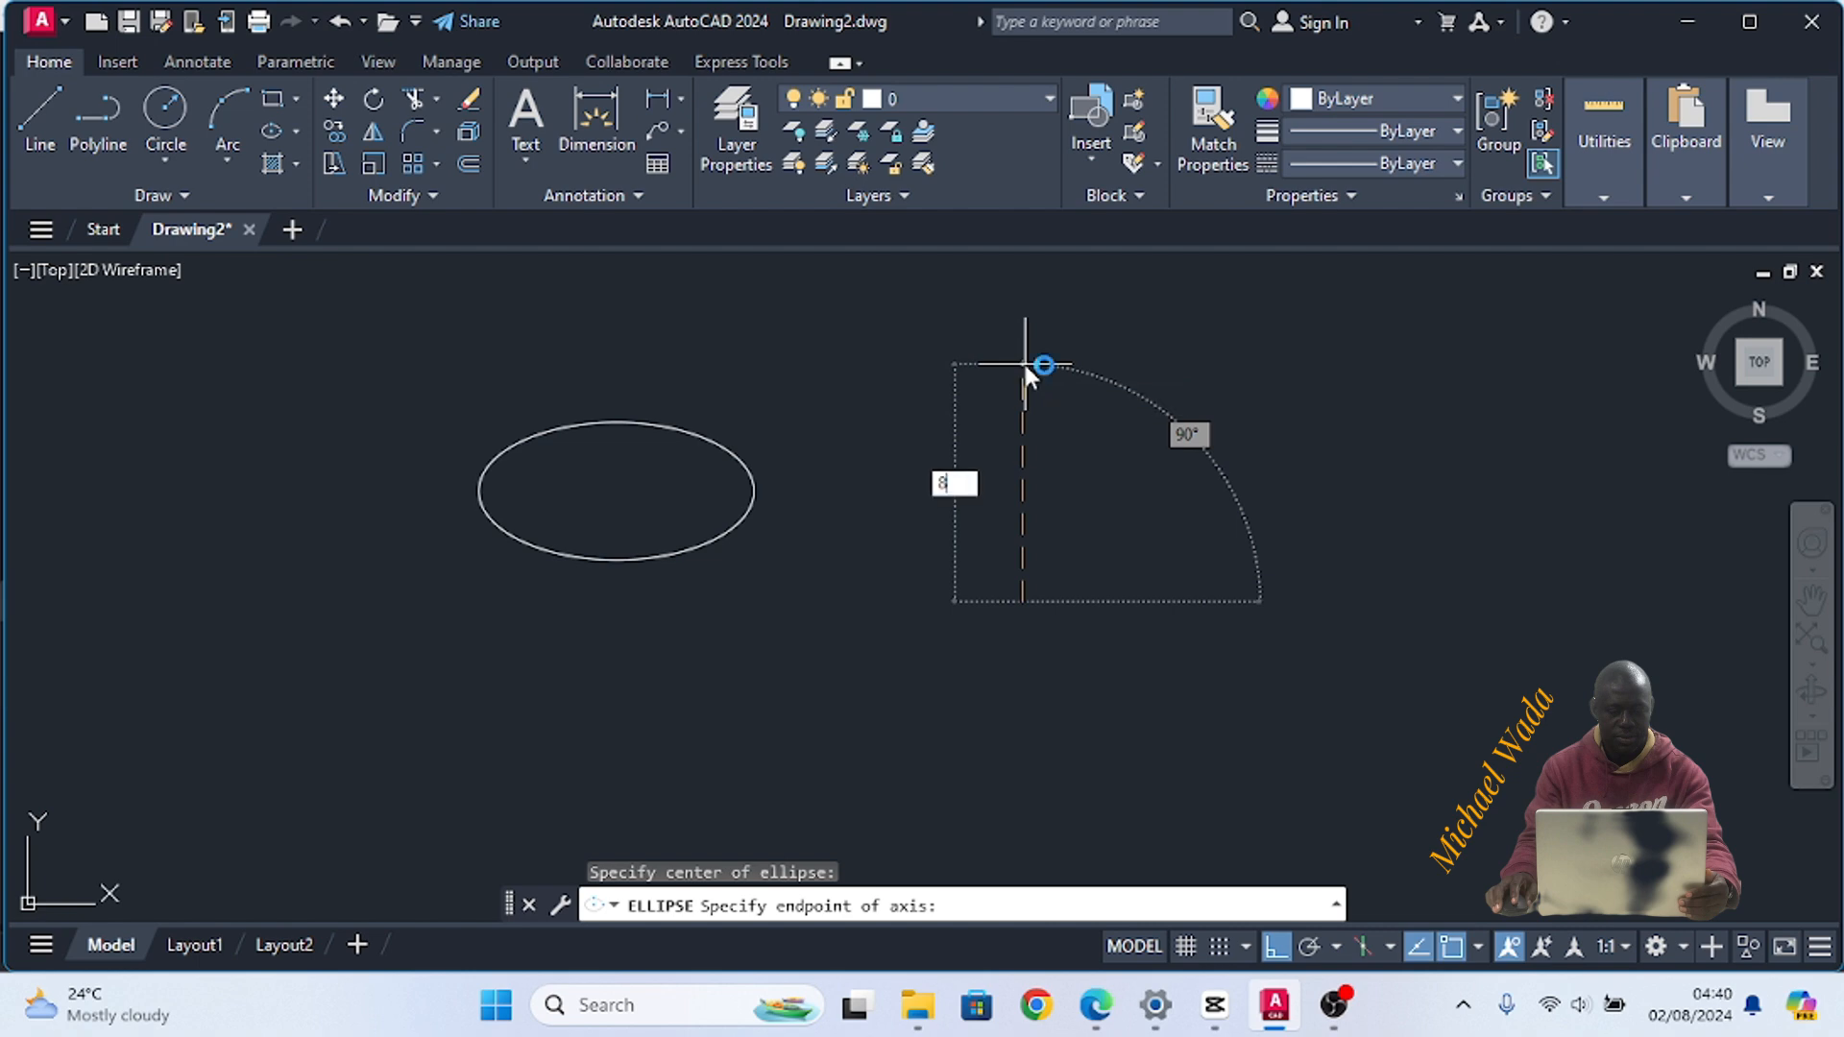
key(Return)
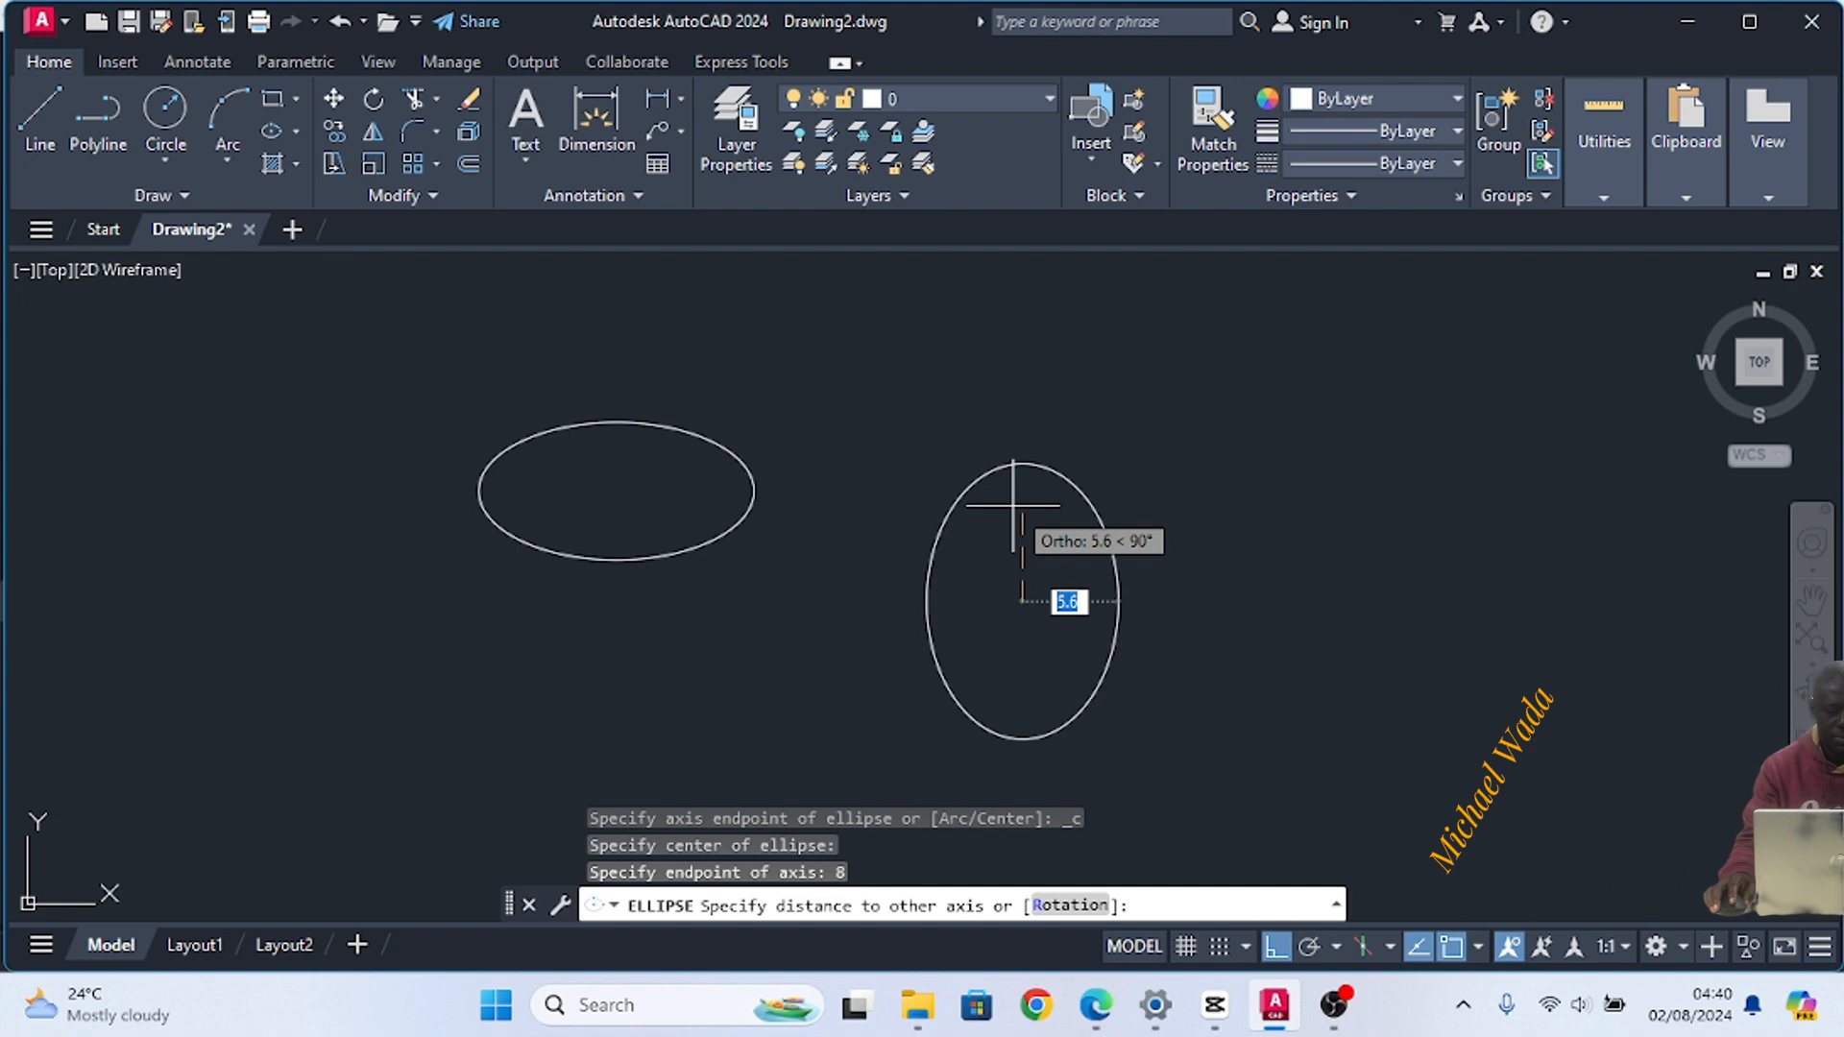
text(2)
key(Return)
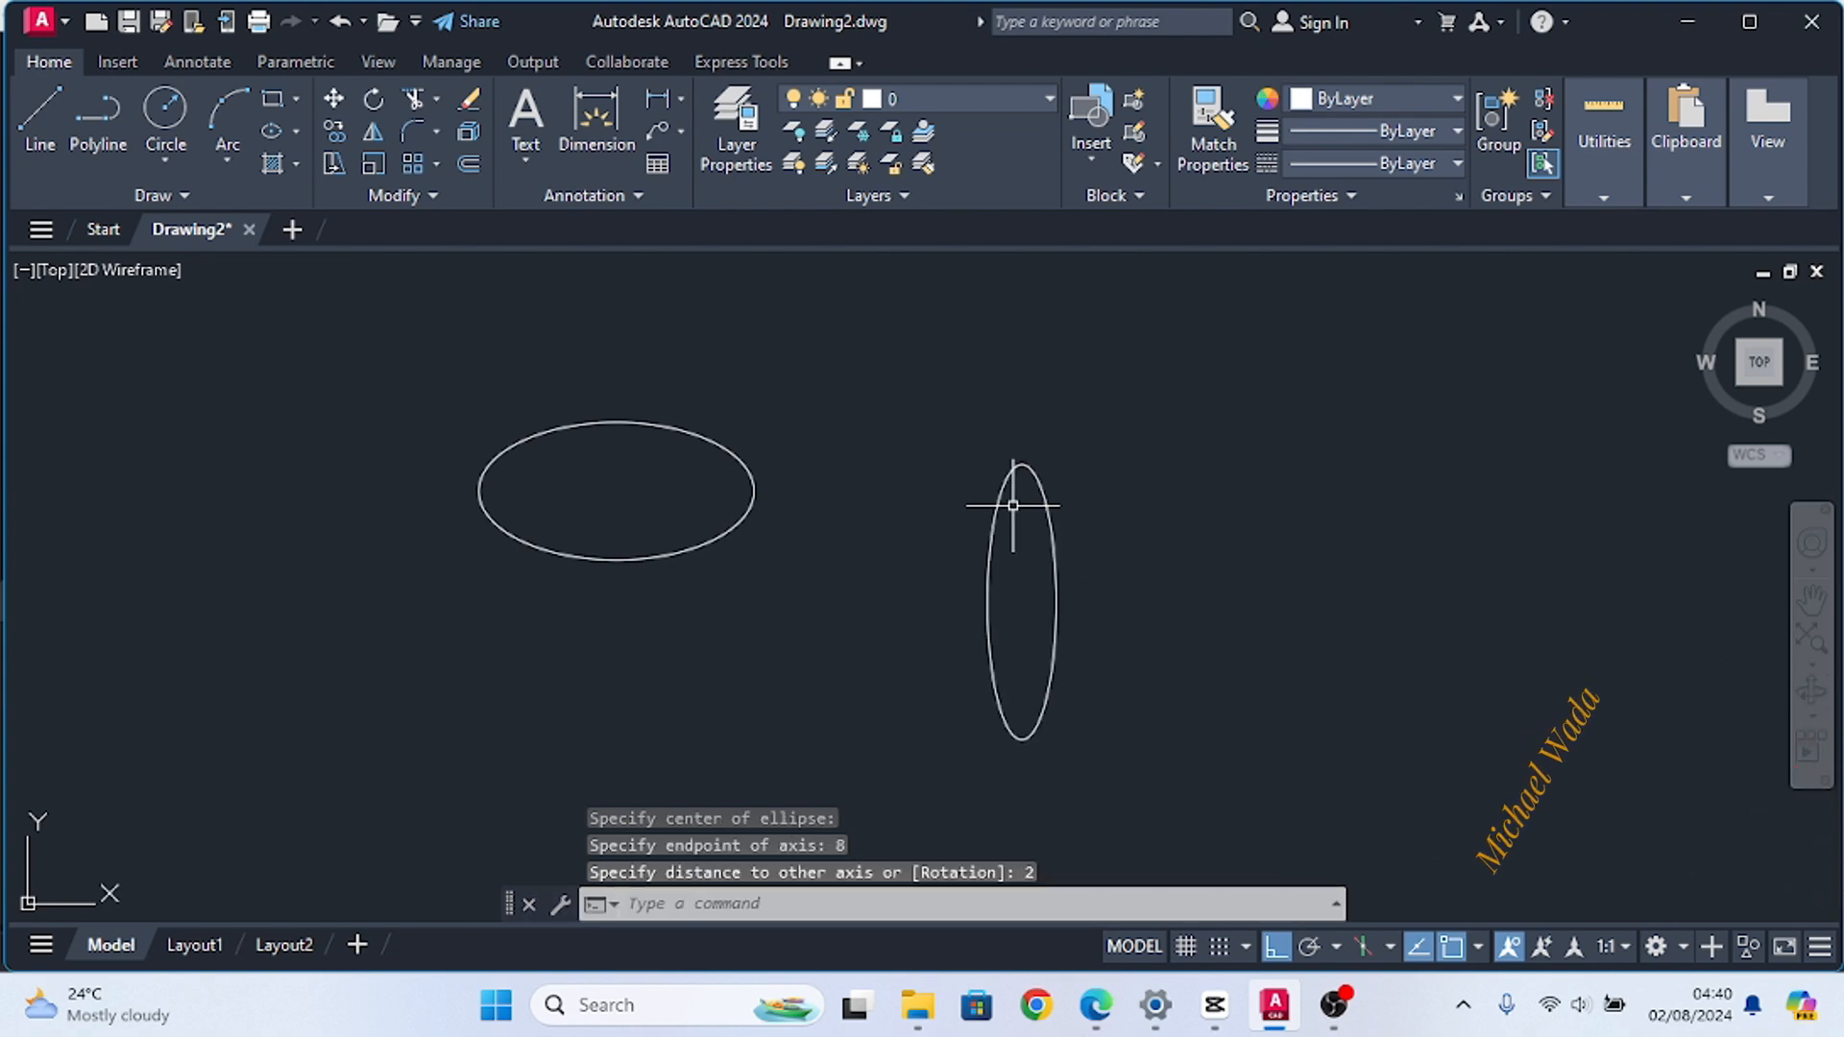
scroll(1072, 718, up, 2)
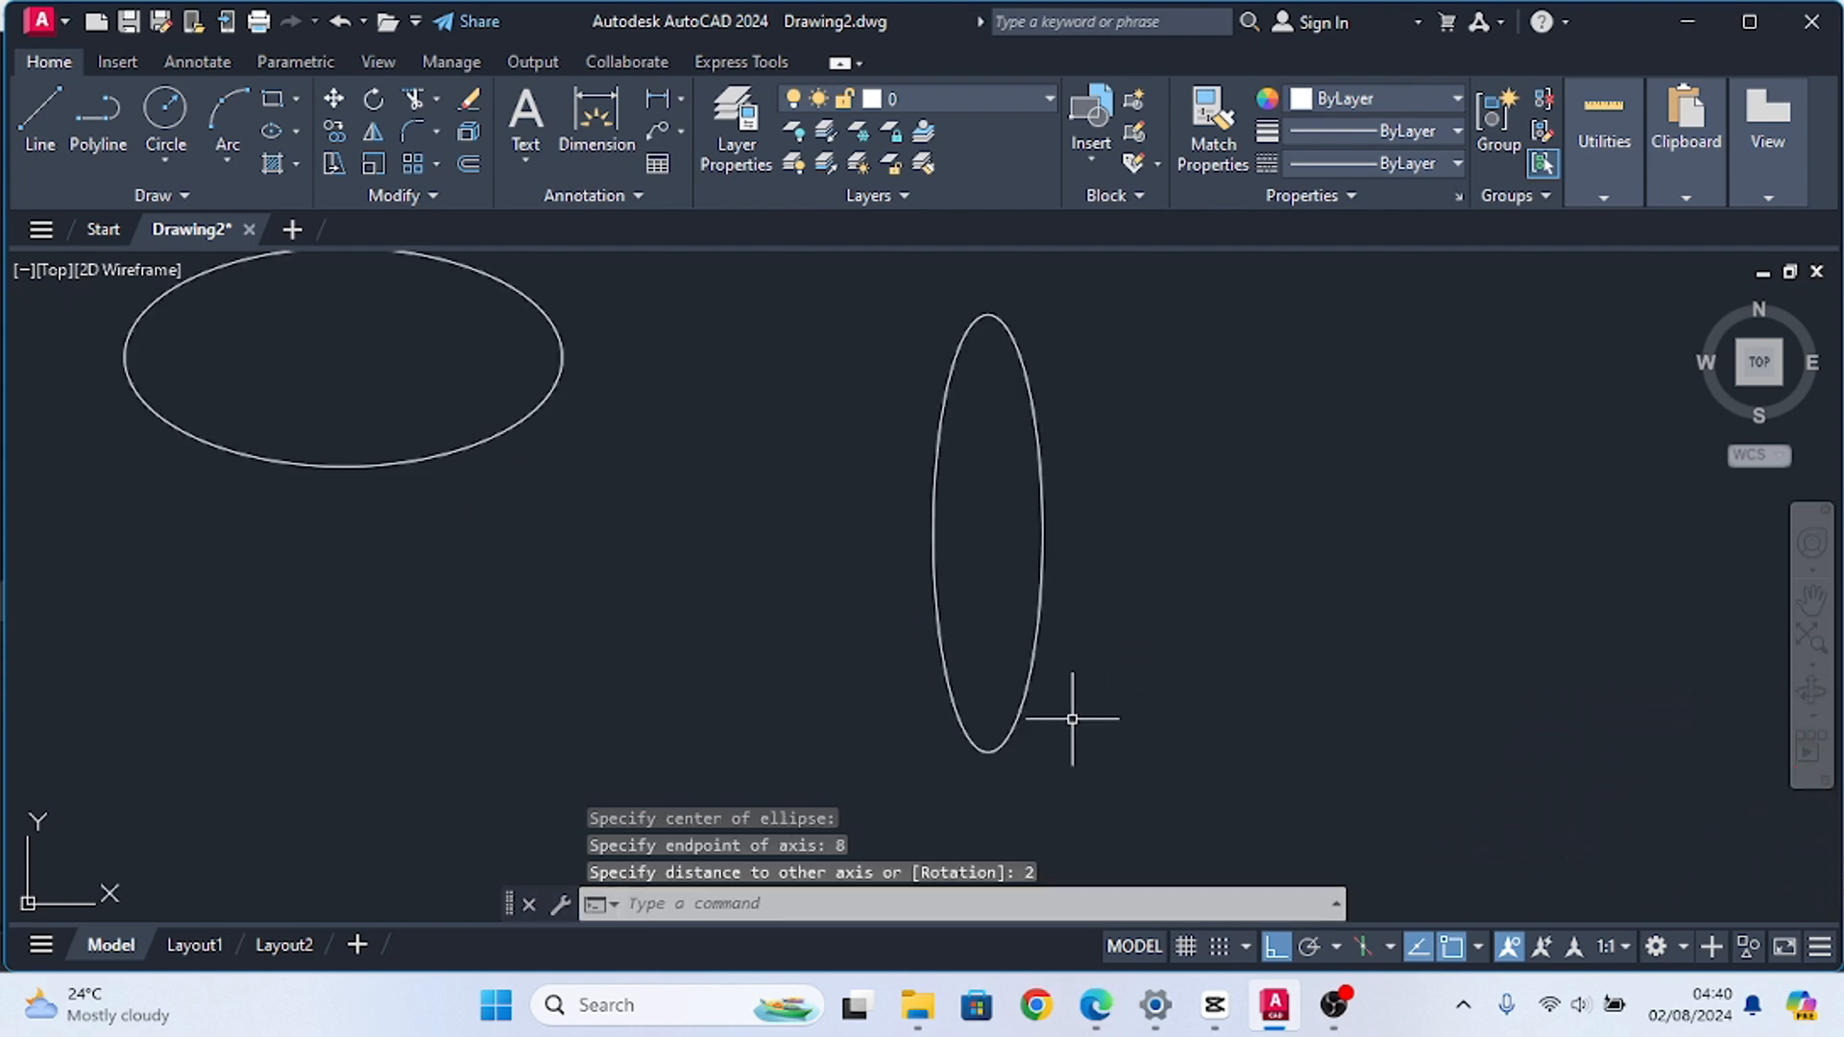
scroll(1000, 589, up, 4)
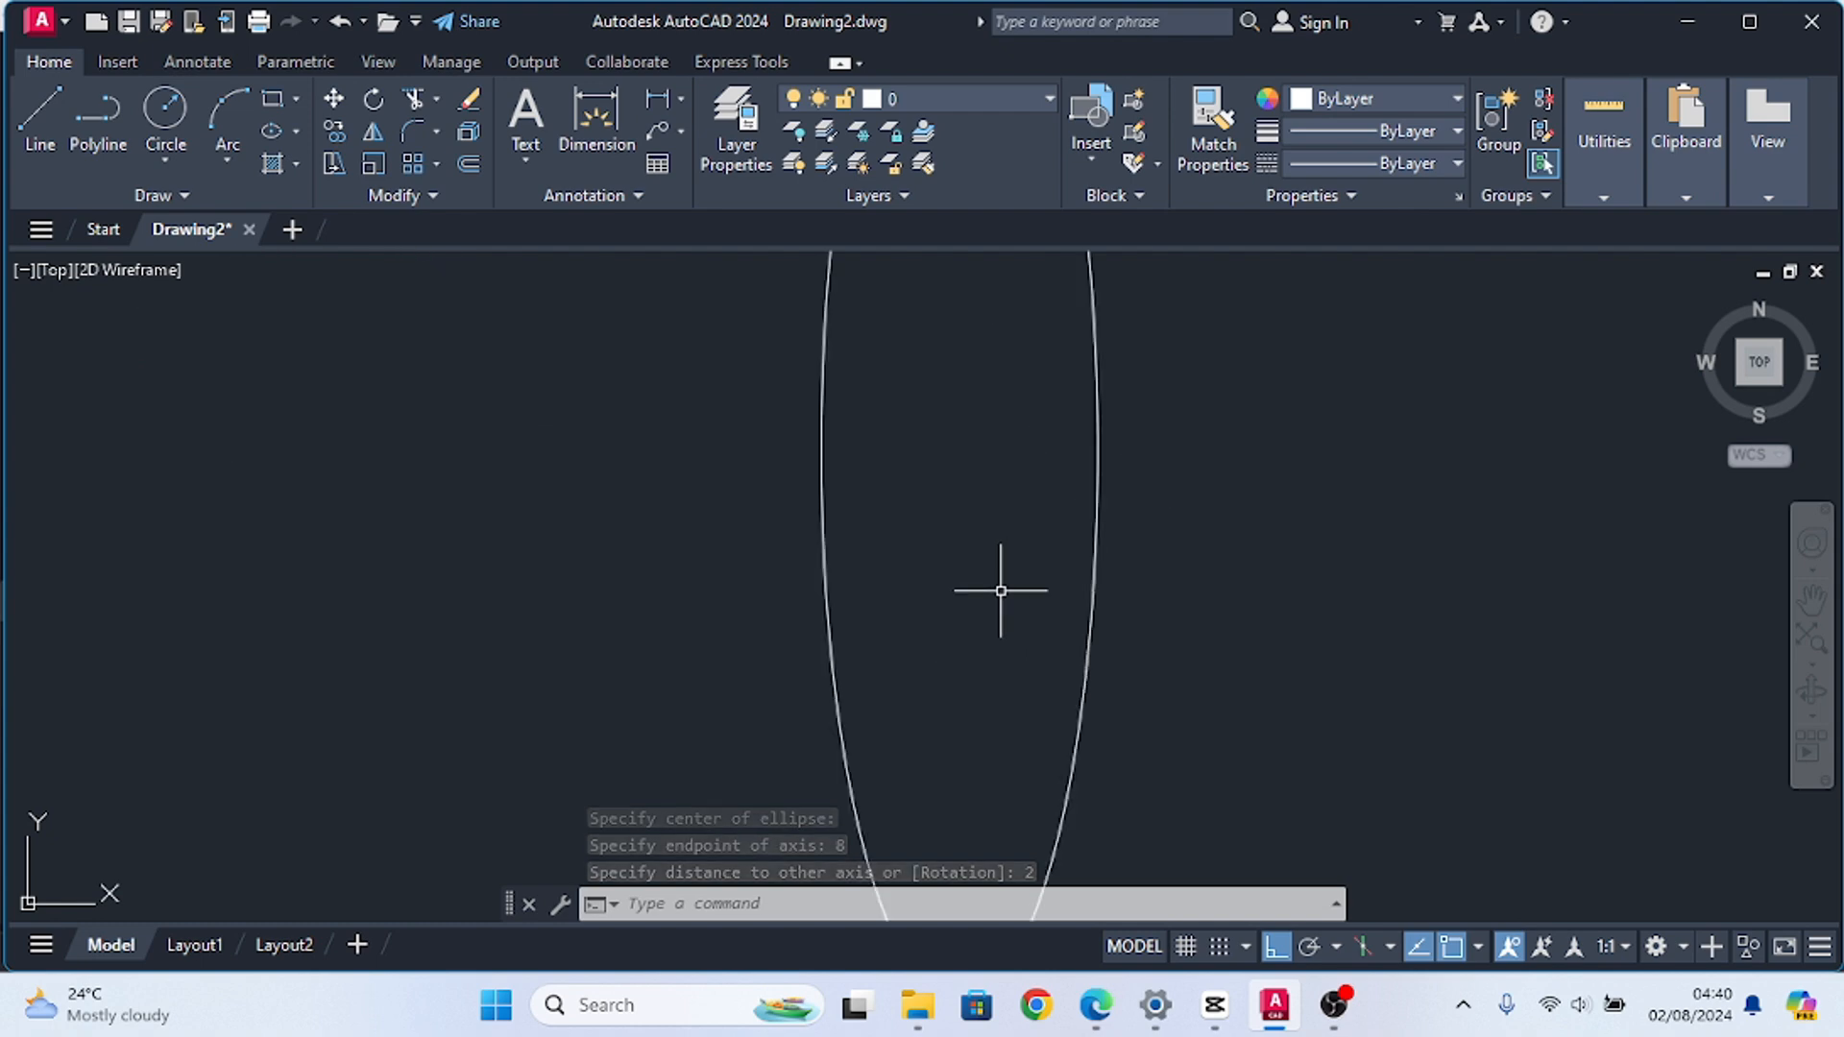
scroll(1001, 590, down, 6)
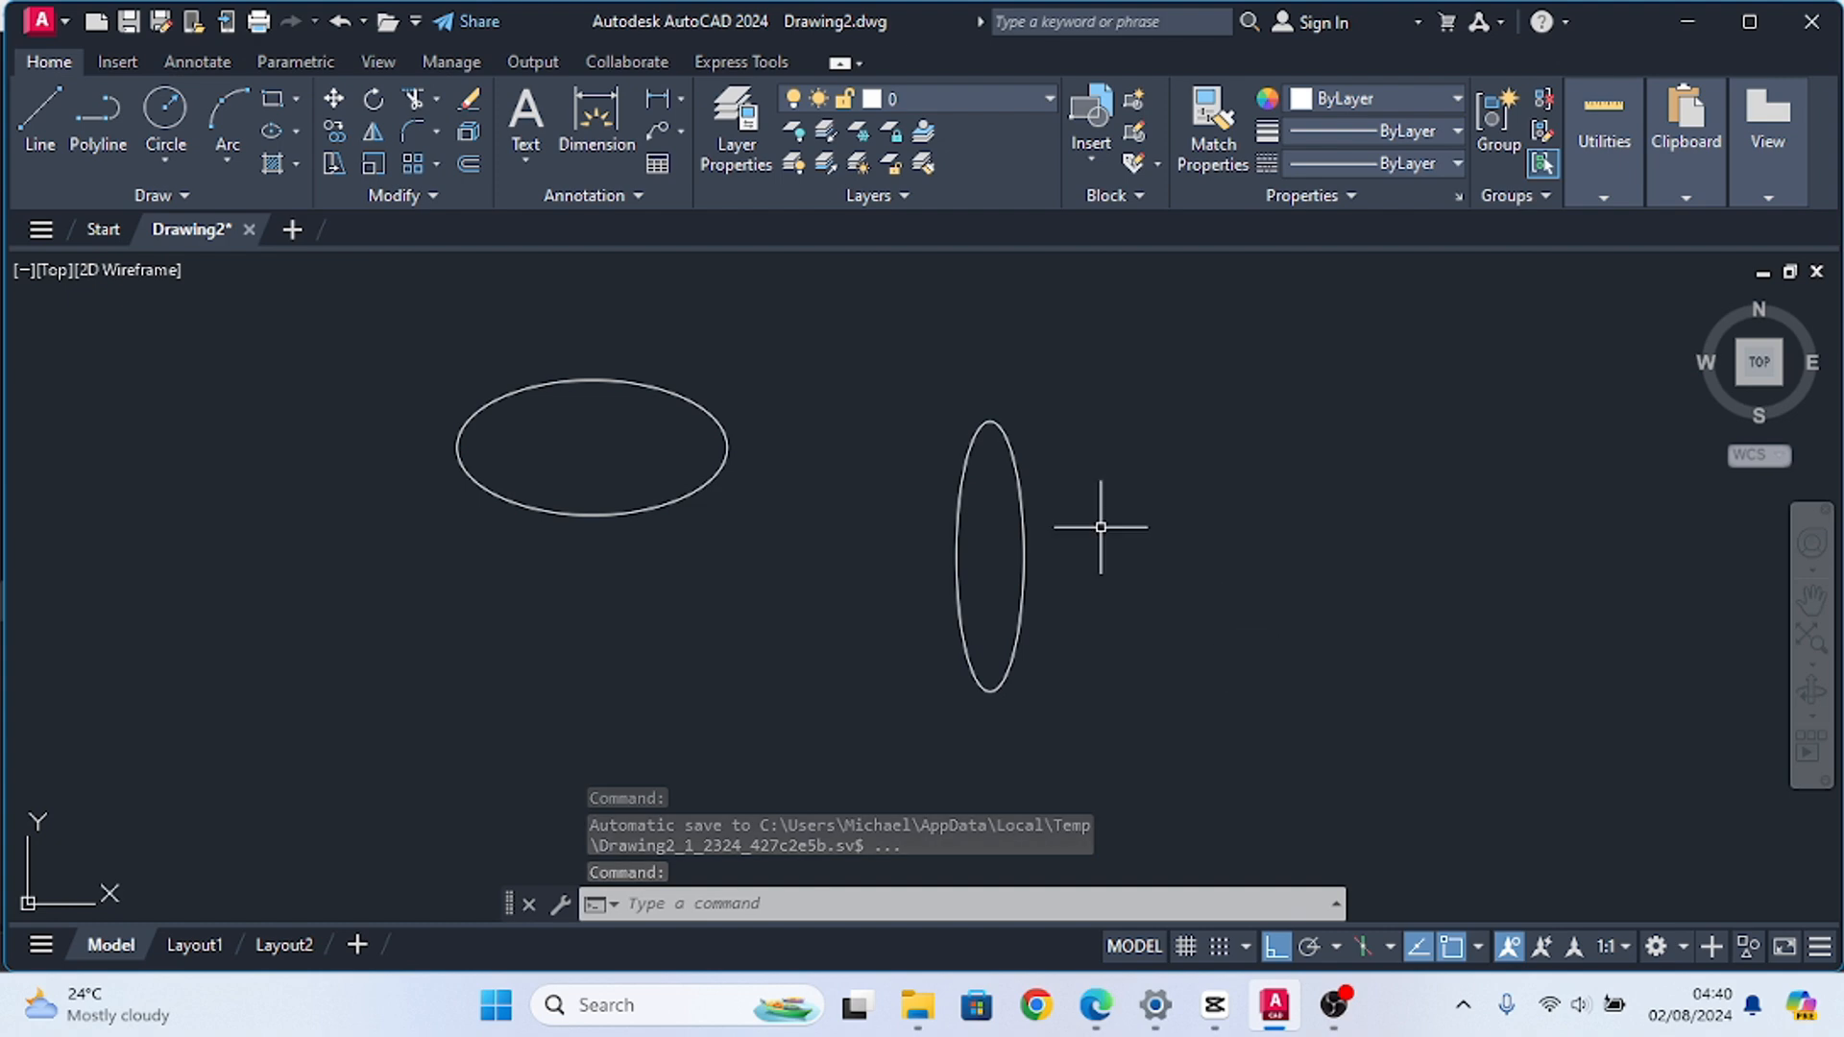
Draw a horizontal ellipse below the existing two with the Axis, End method, using an axis length of 8 and a distance of 2 to the other axis
scroll(840, 328, down, 2)
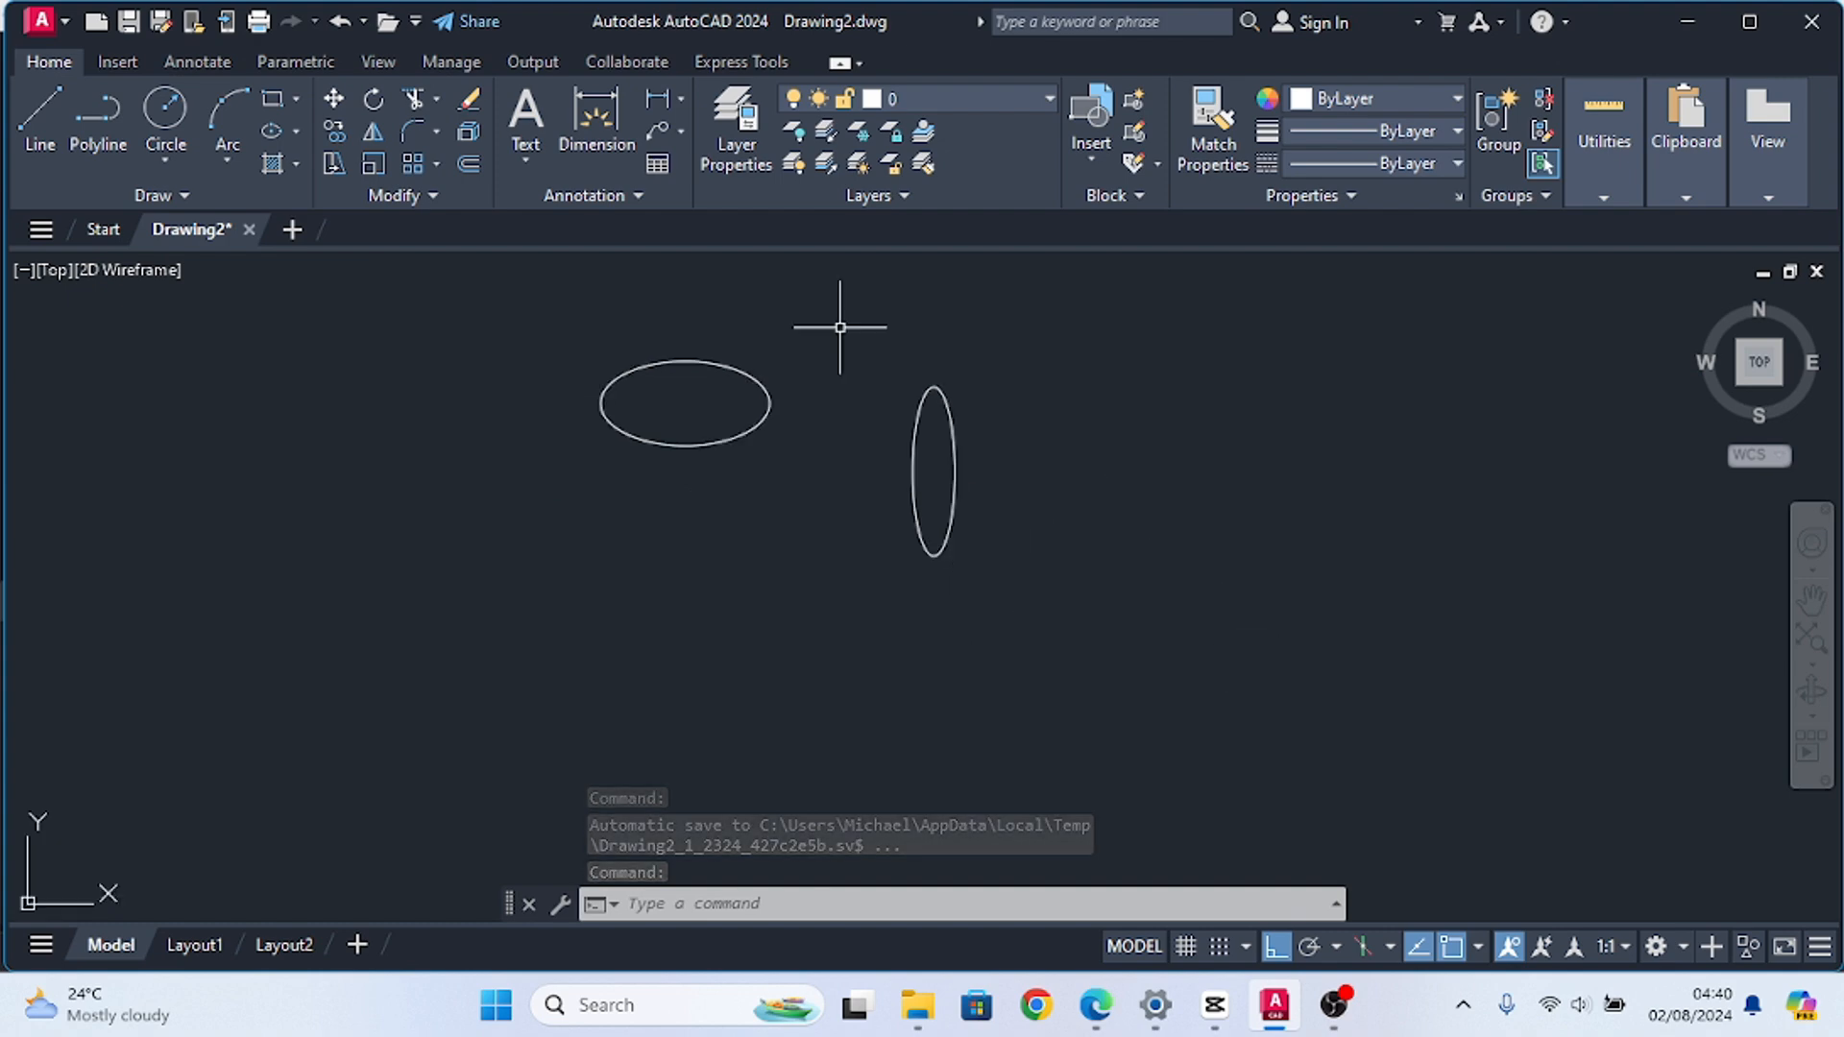
click(298, 132)
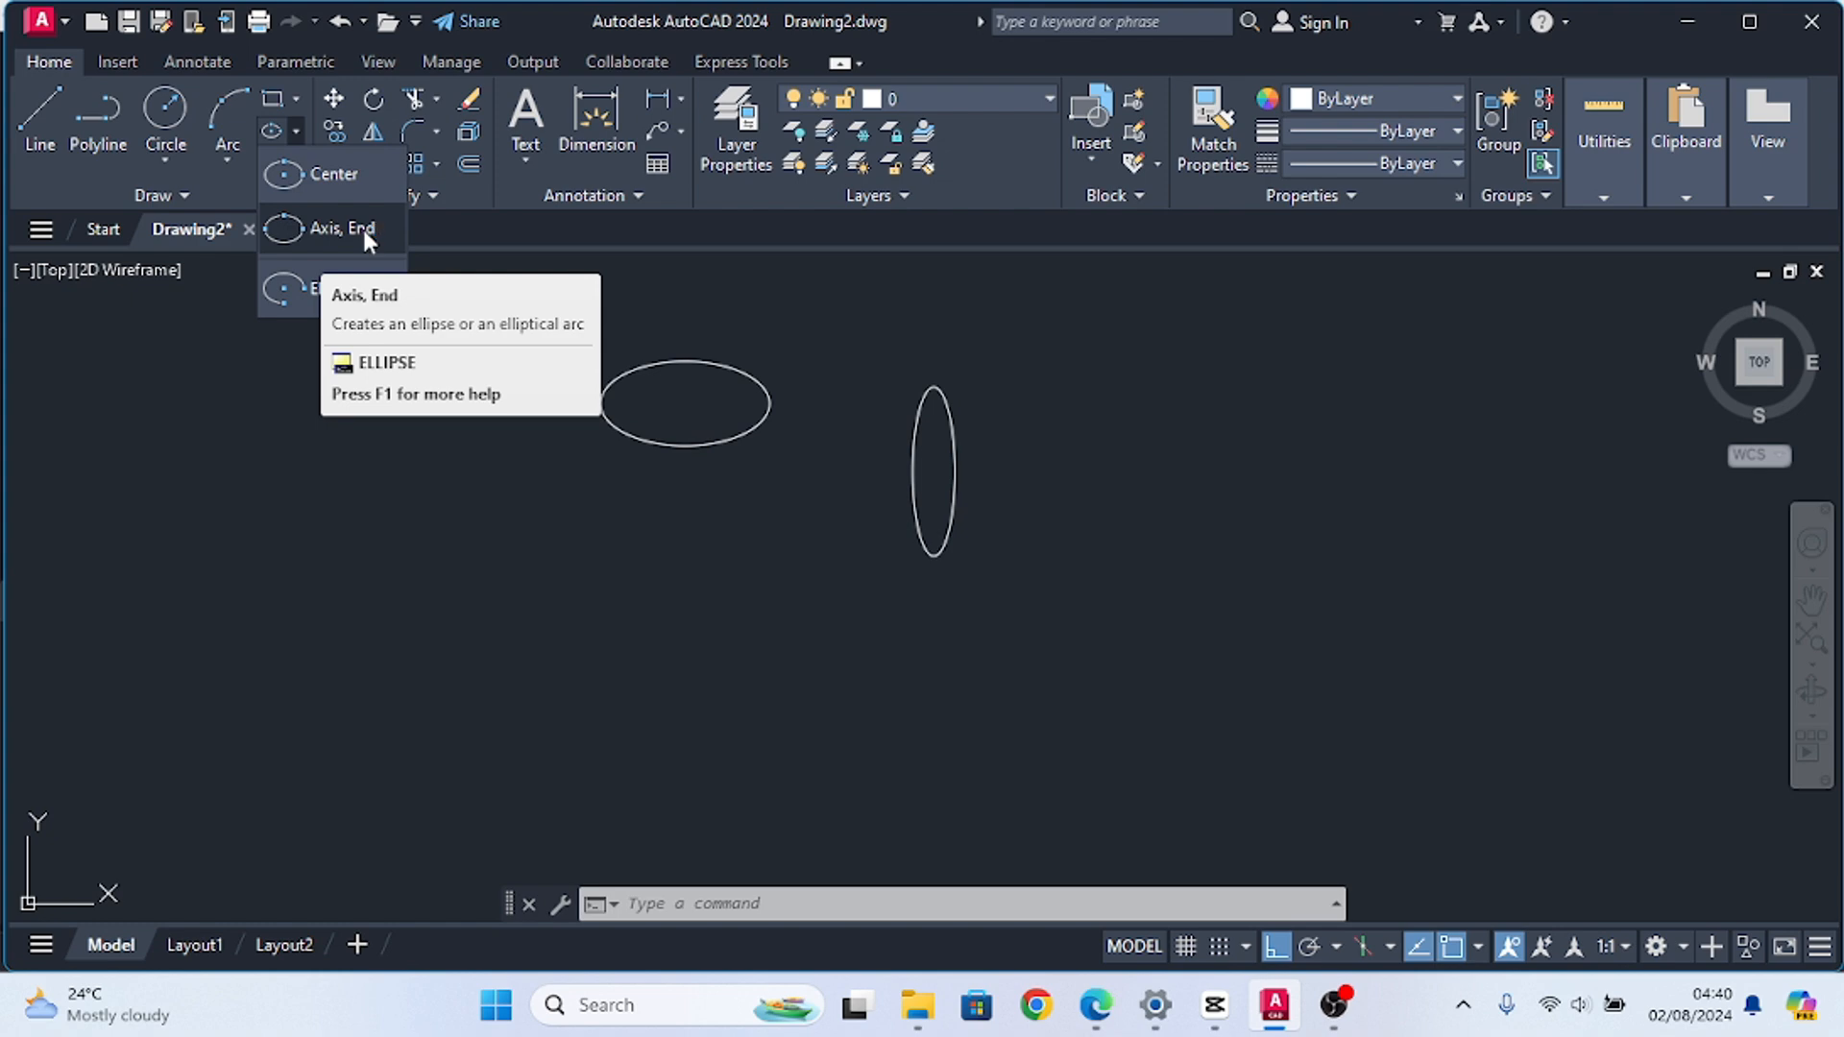
scroll(989, 320, down, 2)
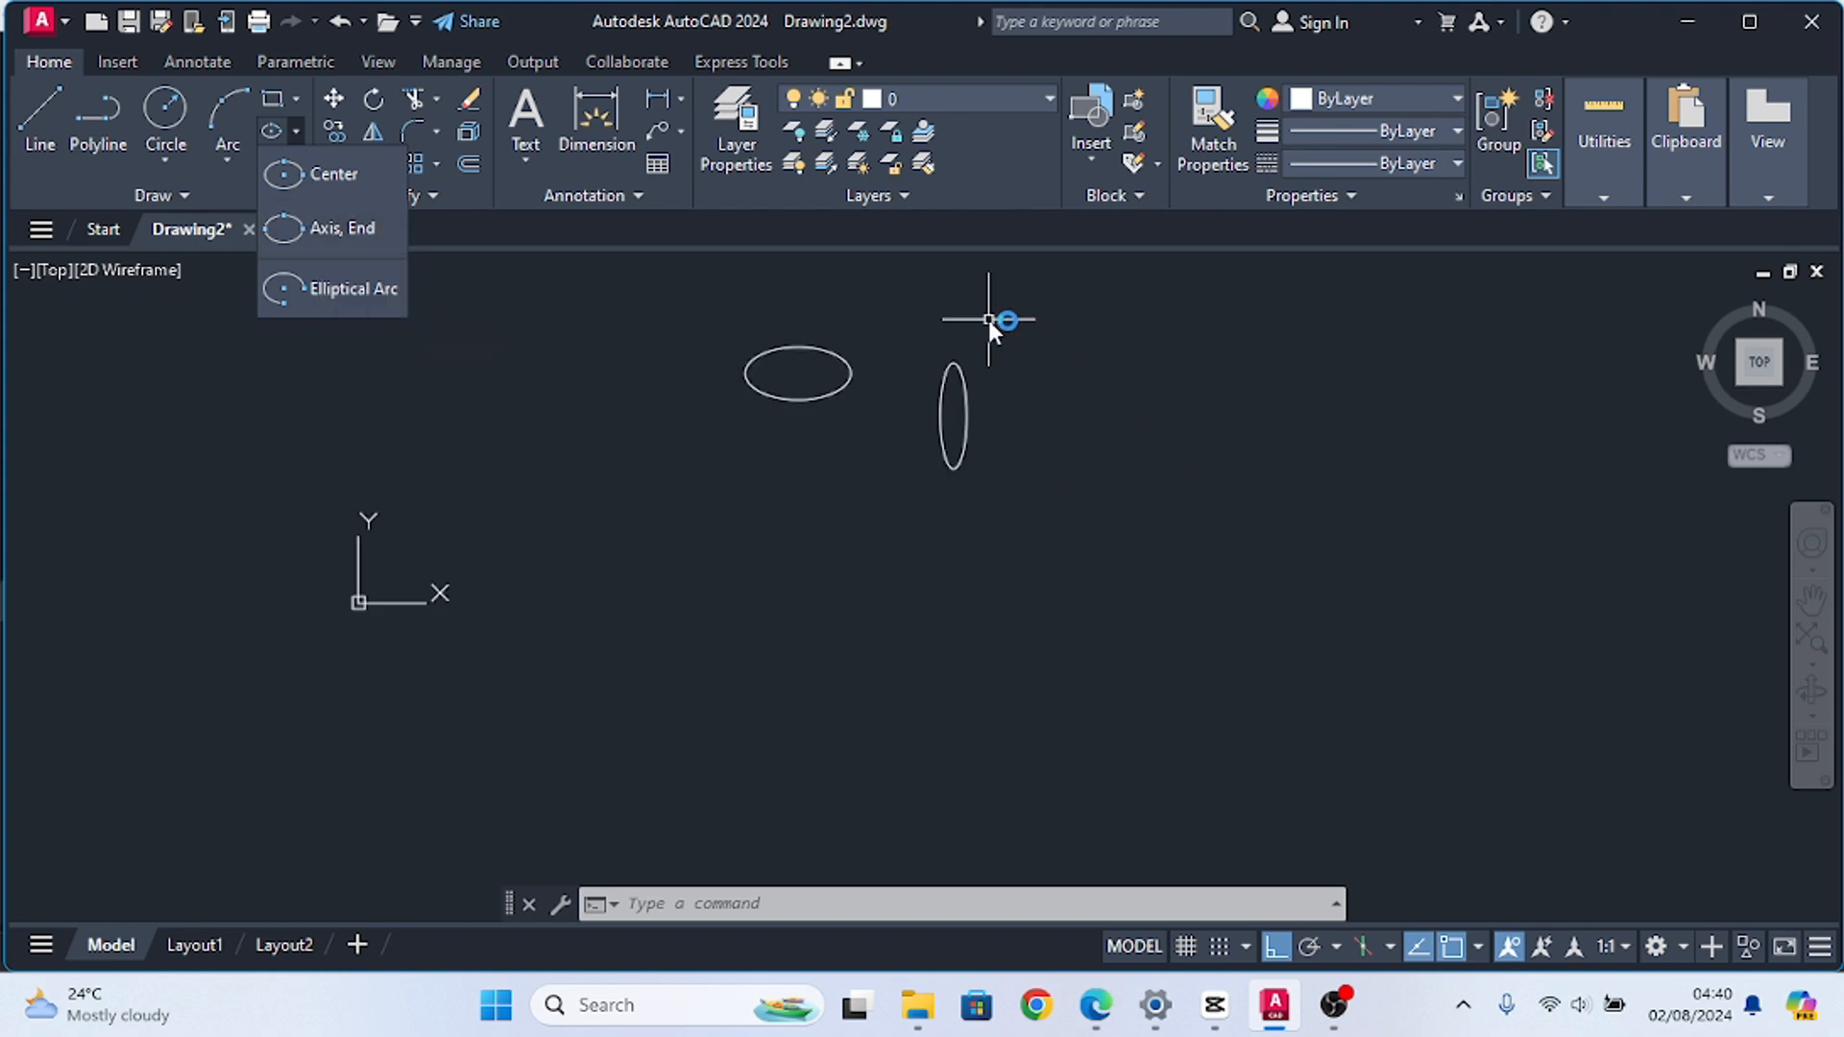
click(307, 223)
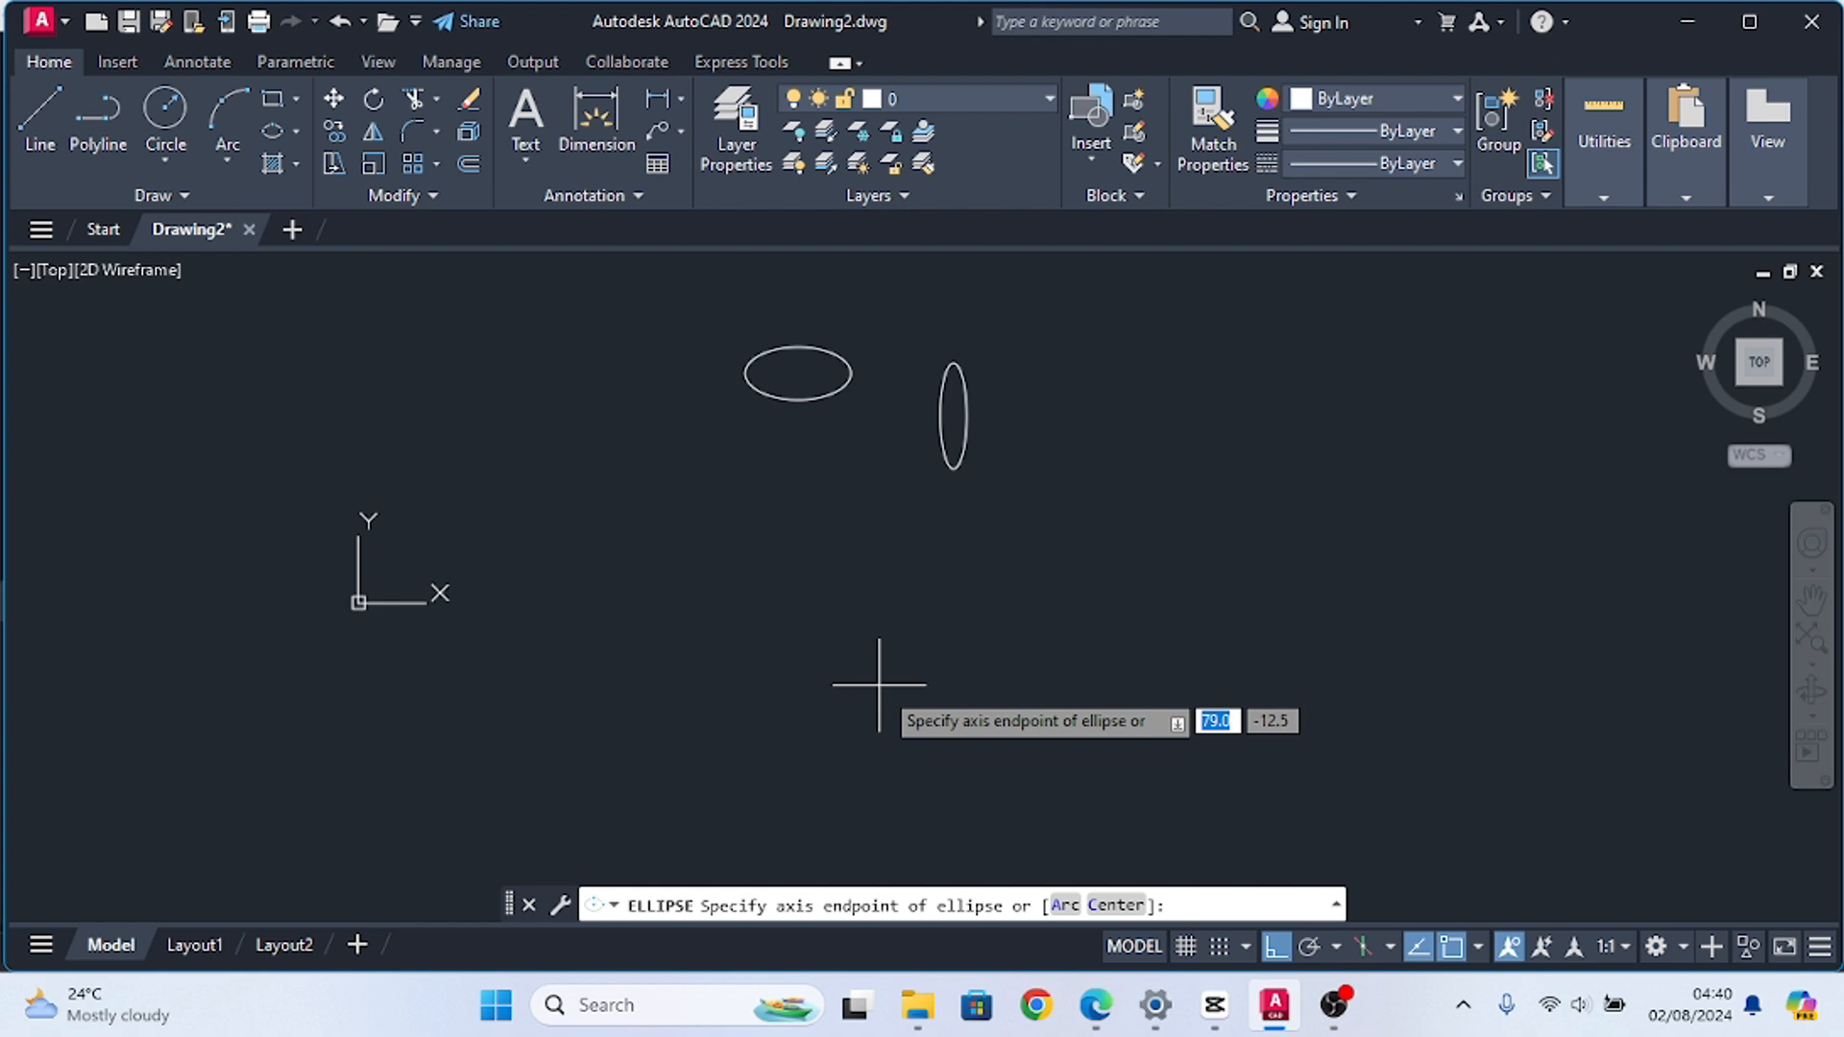
click(748, 654)
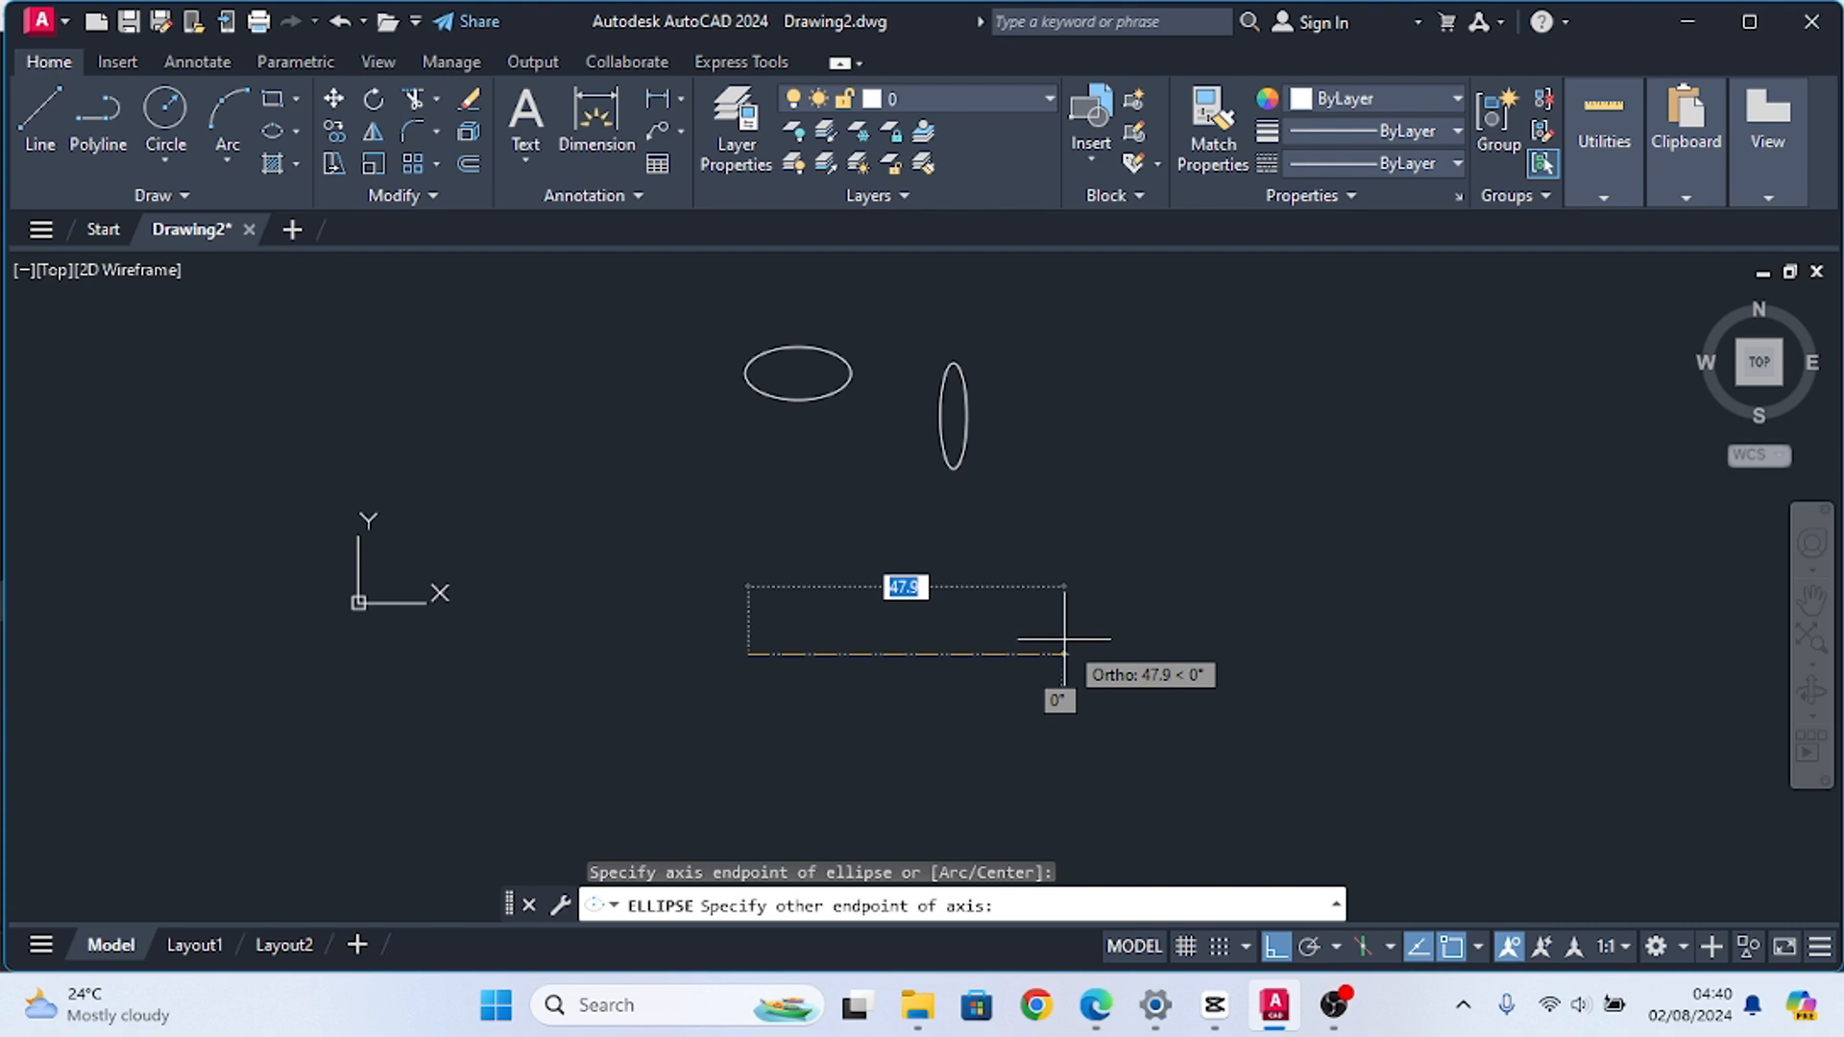
text(8)
key(Return)
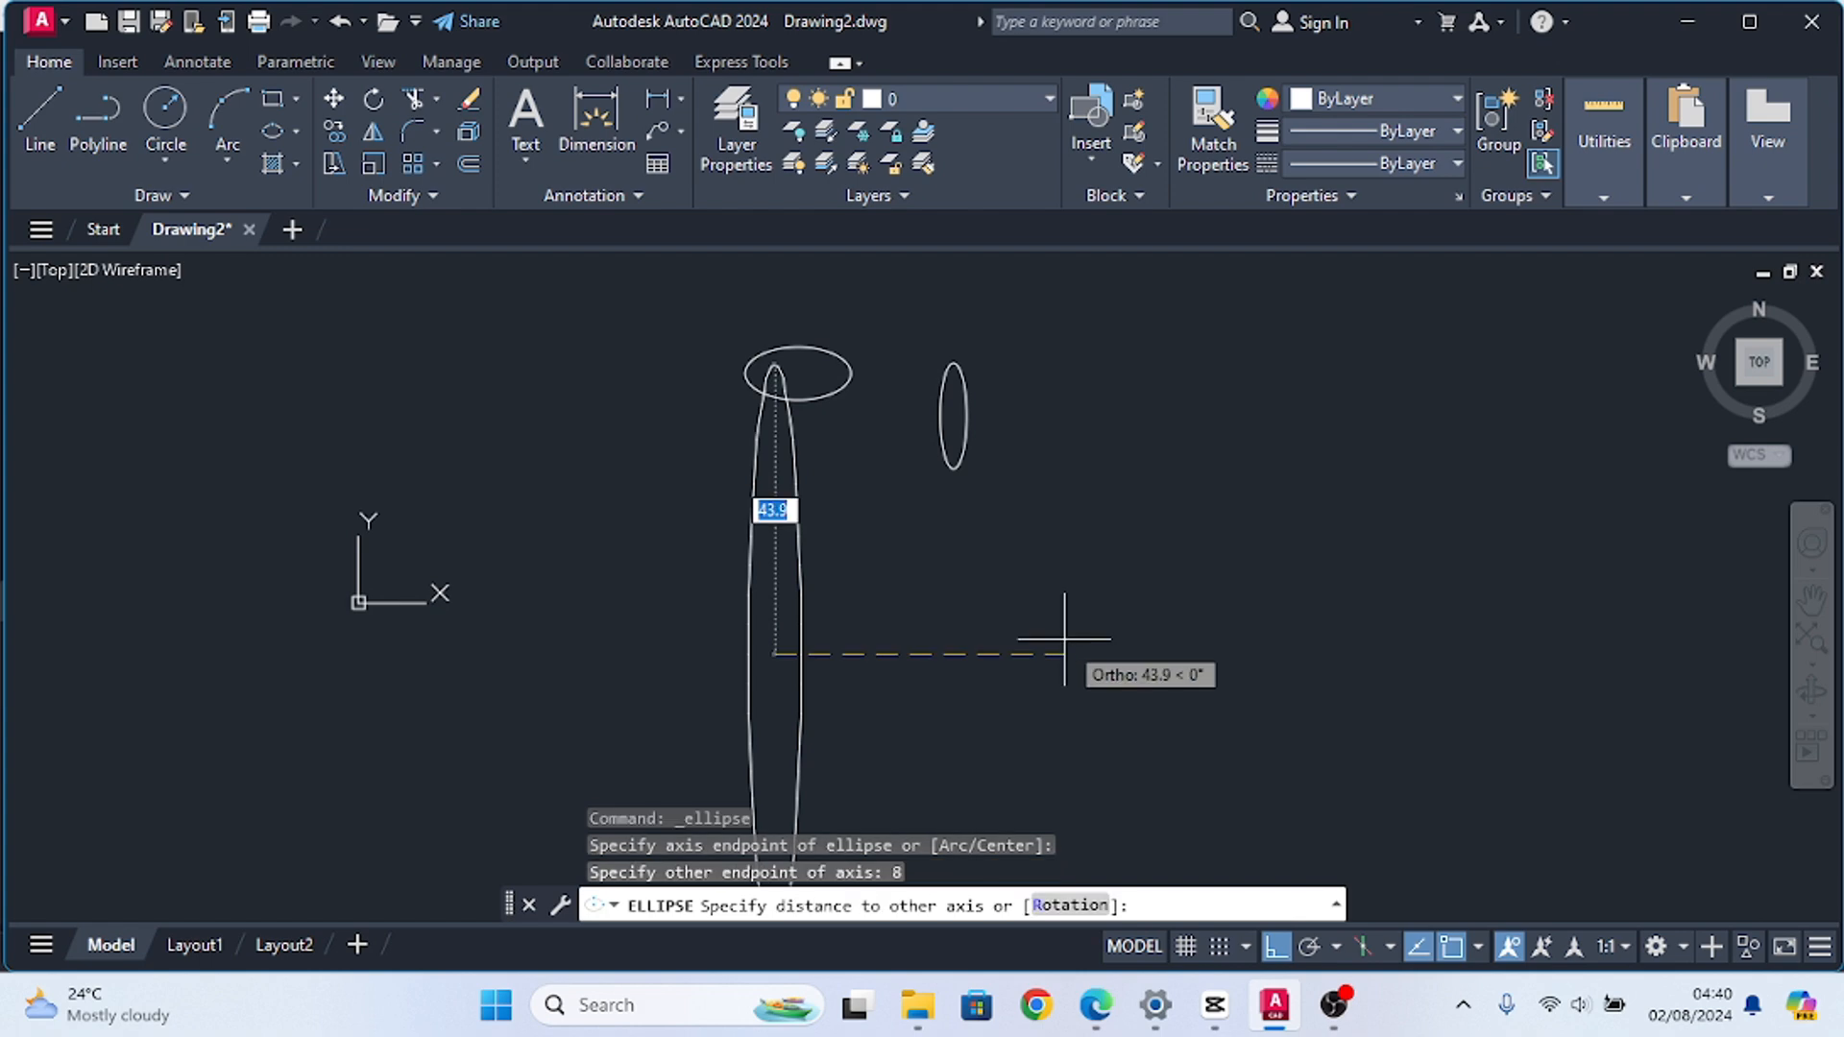
scroll(774, 630, up, 10)
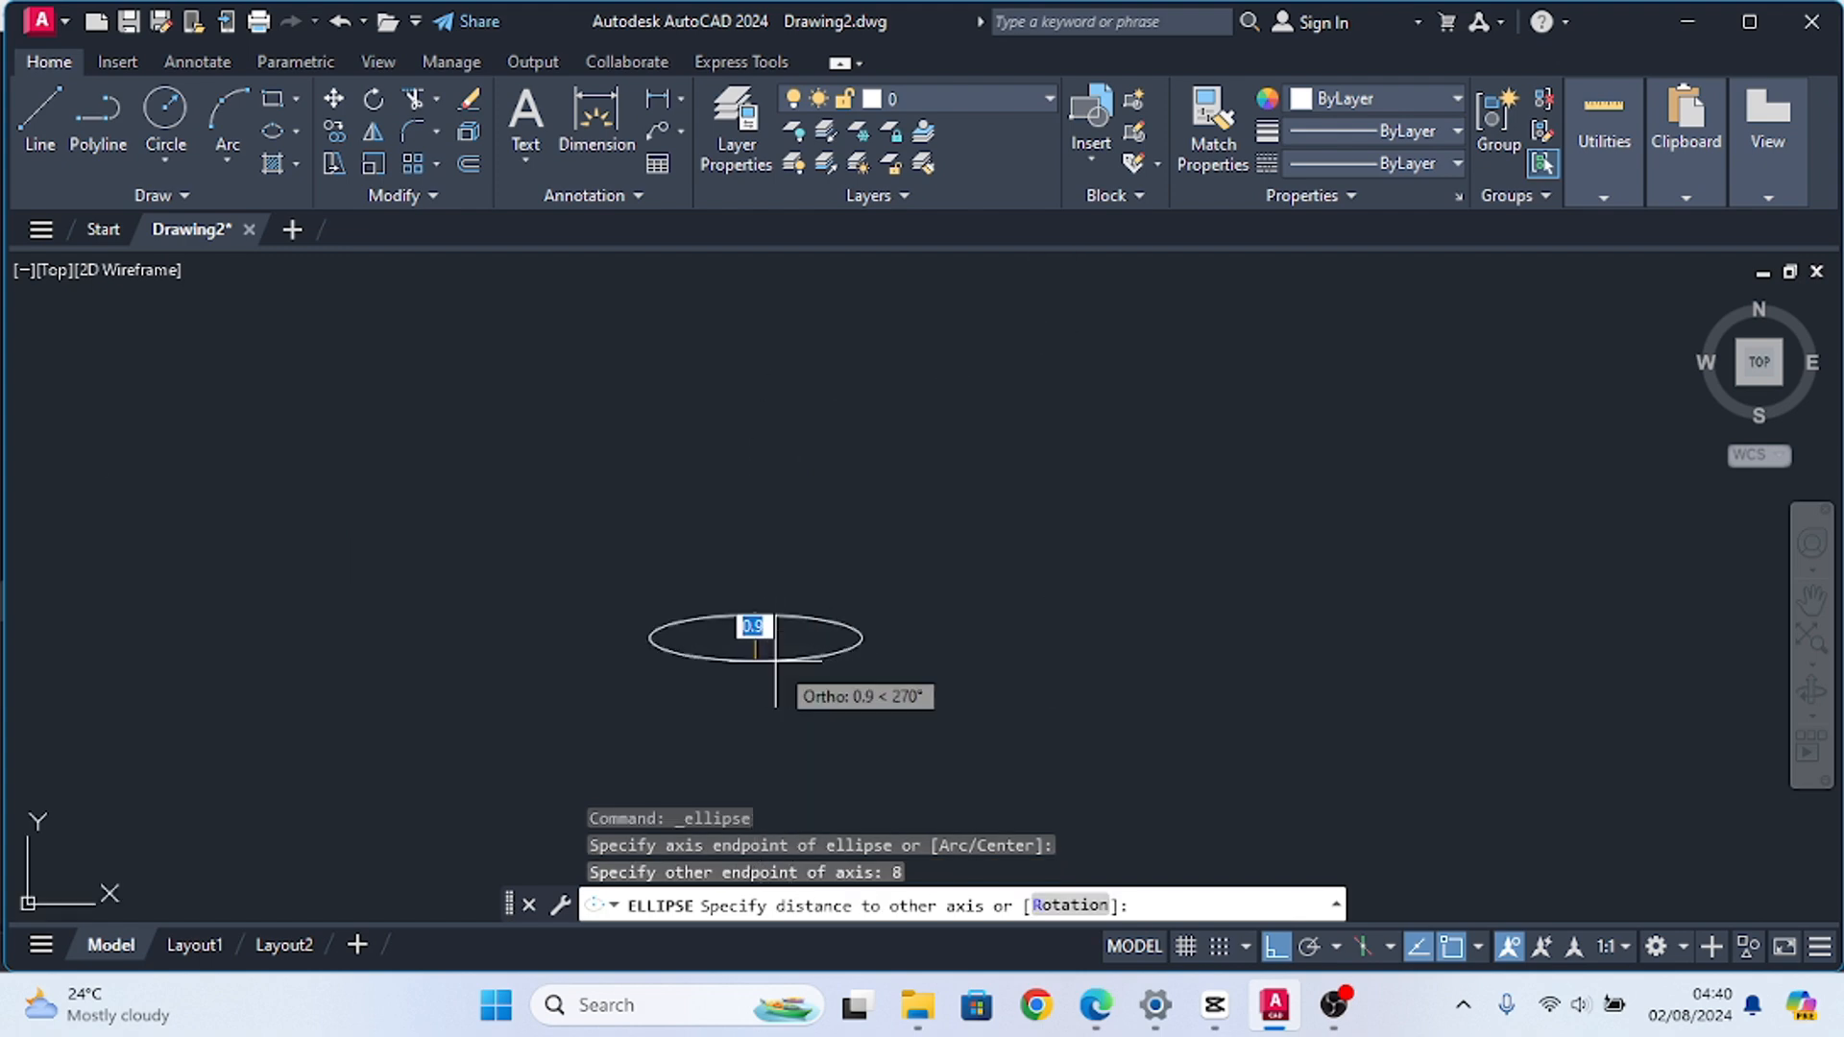
scroll(740, 610, up, 5)
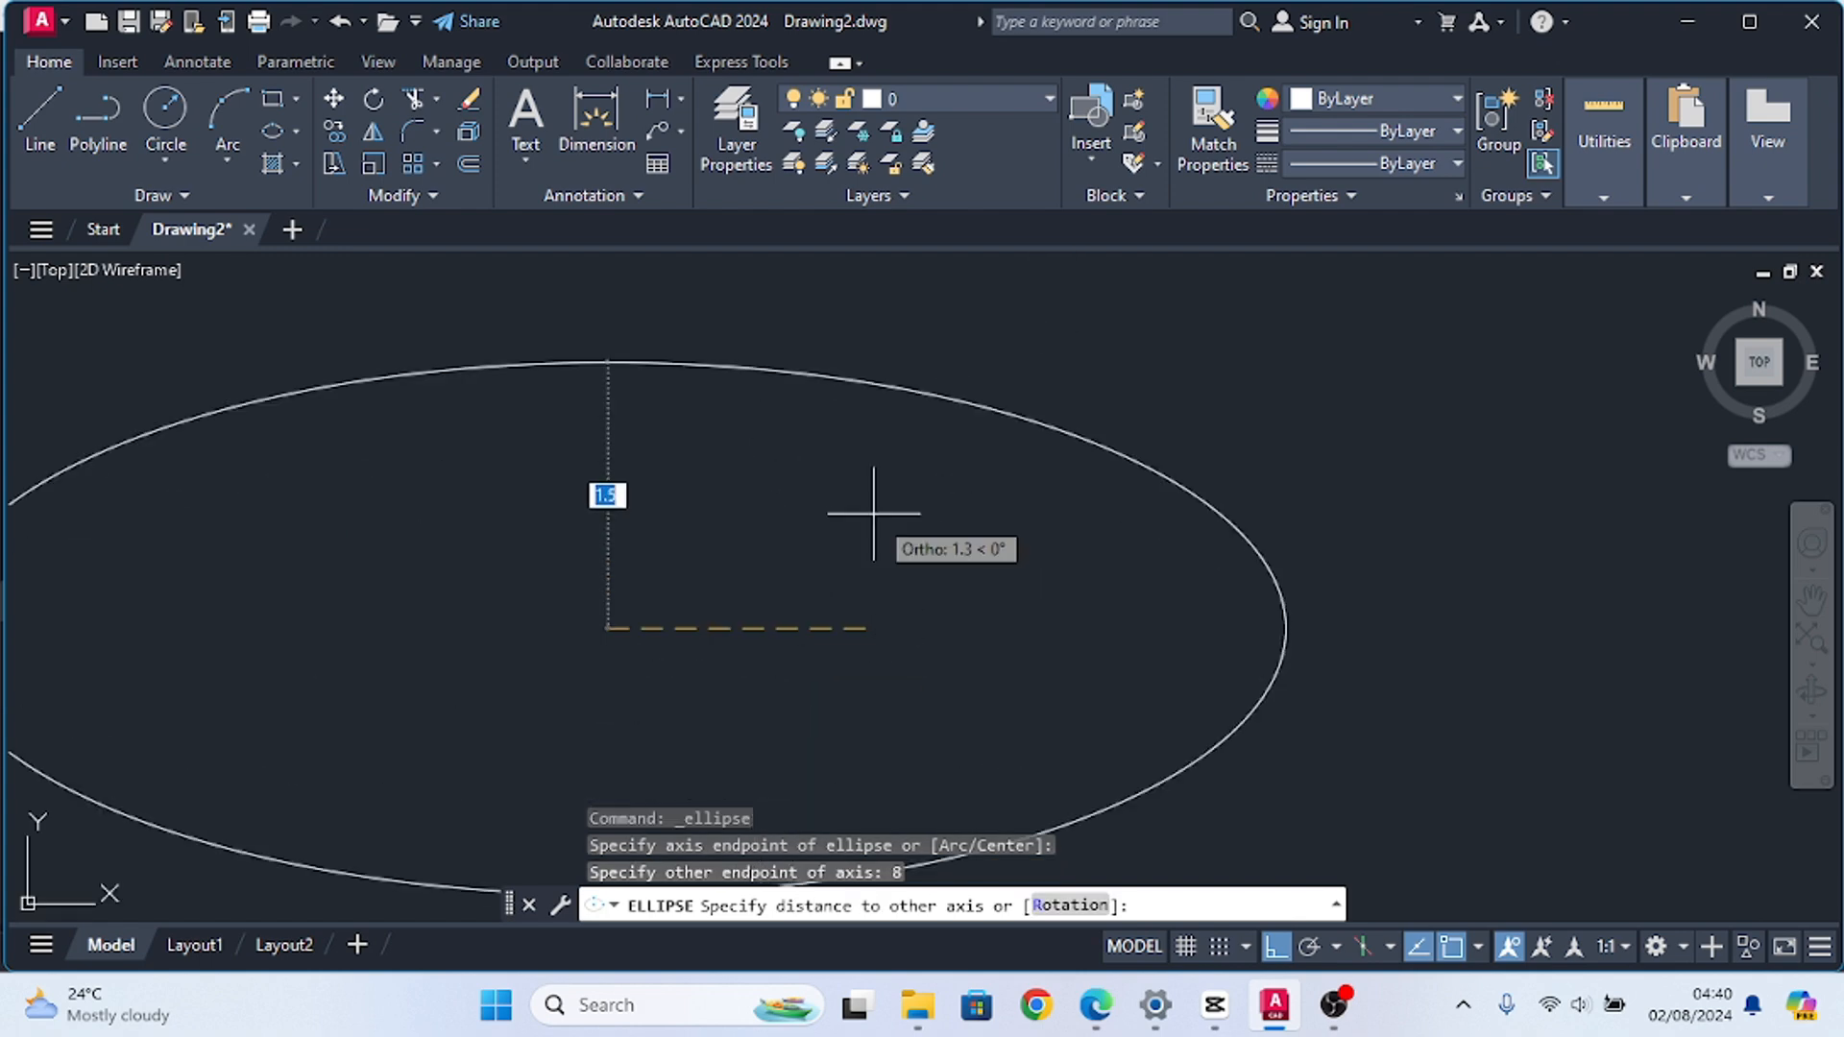
scroll(875, 512, down, 3)
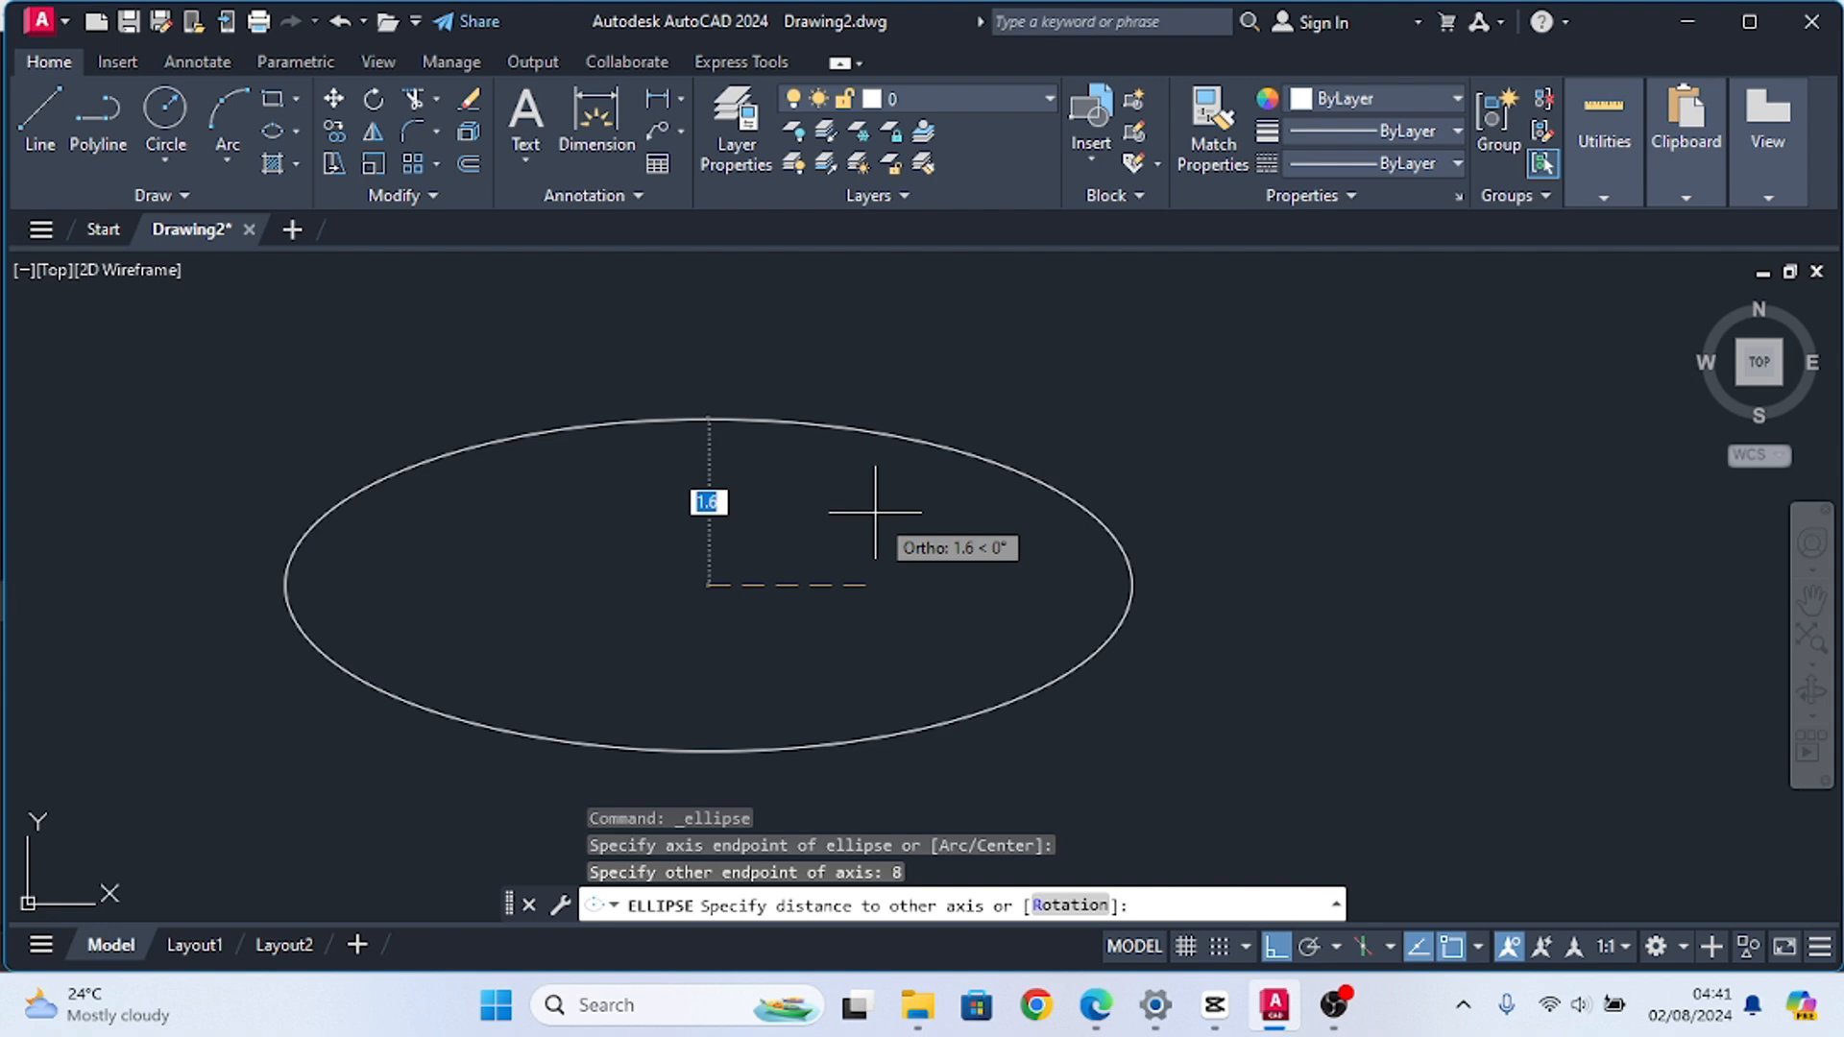
text(2)
key(Return)
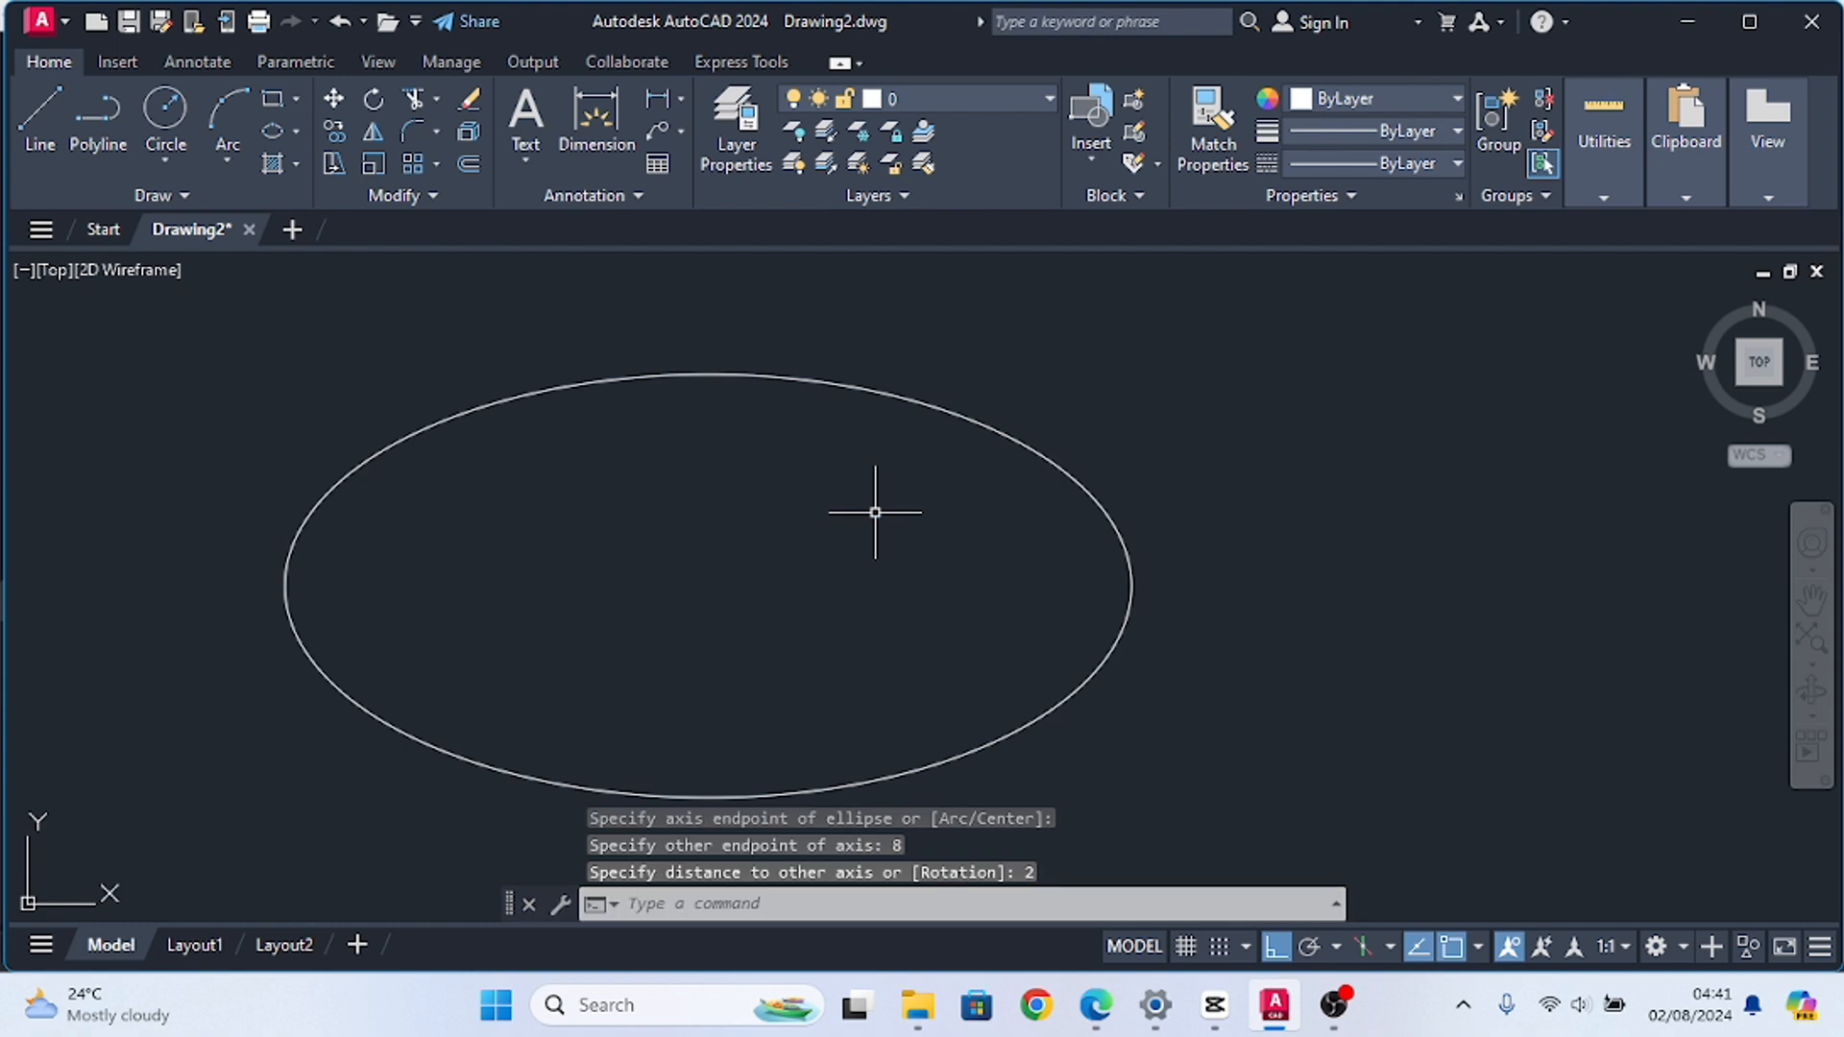
Draw a vertical ellipse right of the new horizontal one by axis endpoints, with an axis length of 8 and a distance of 2 to the other axis
scroll(875, 512, down, 5)
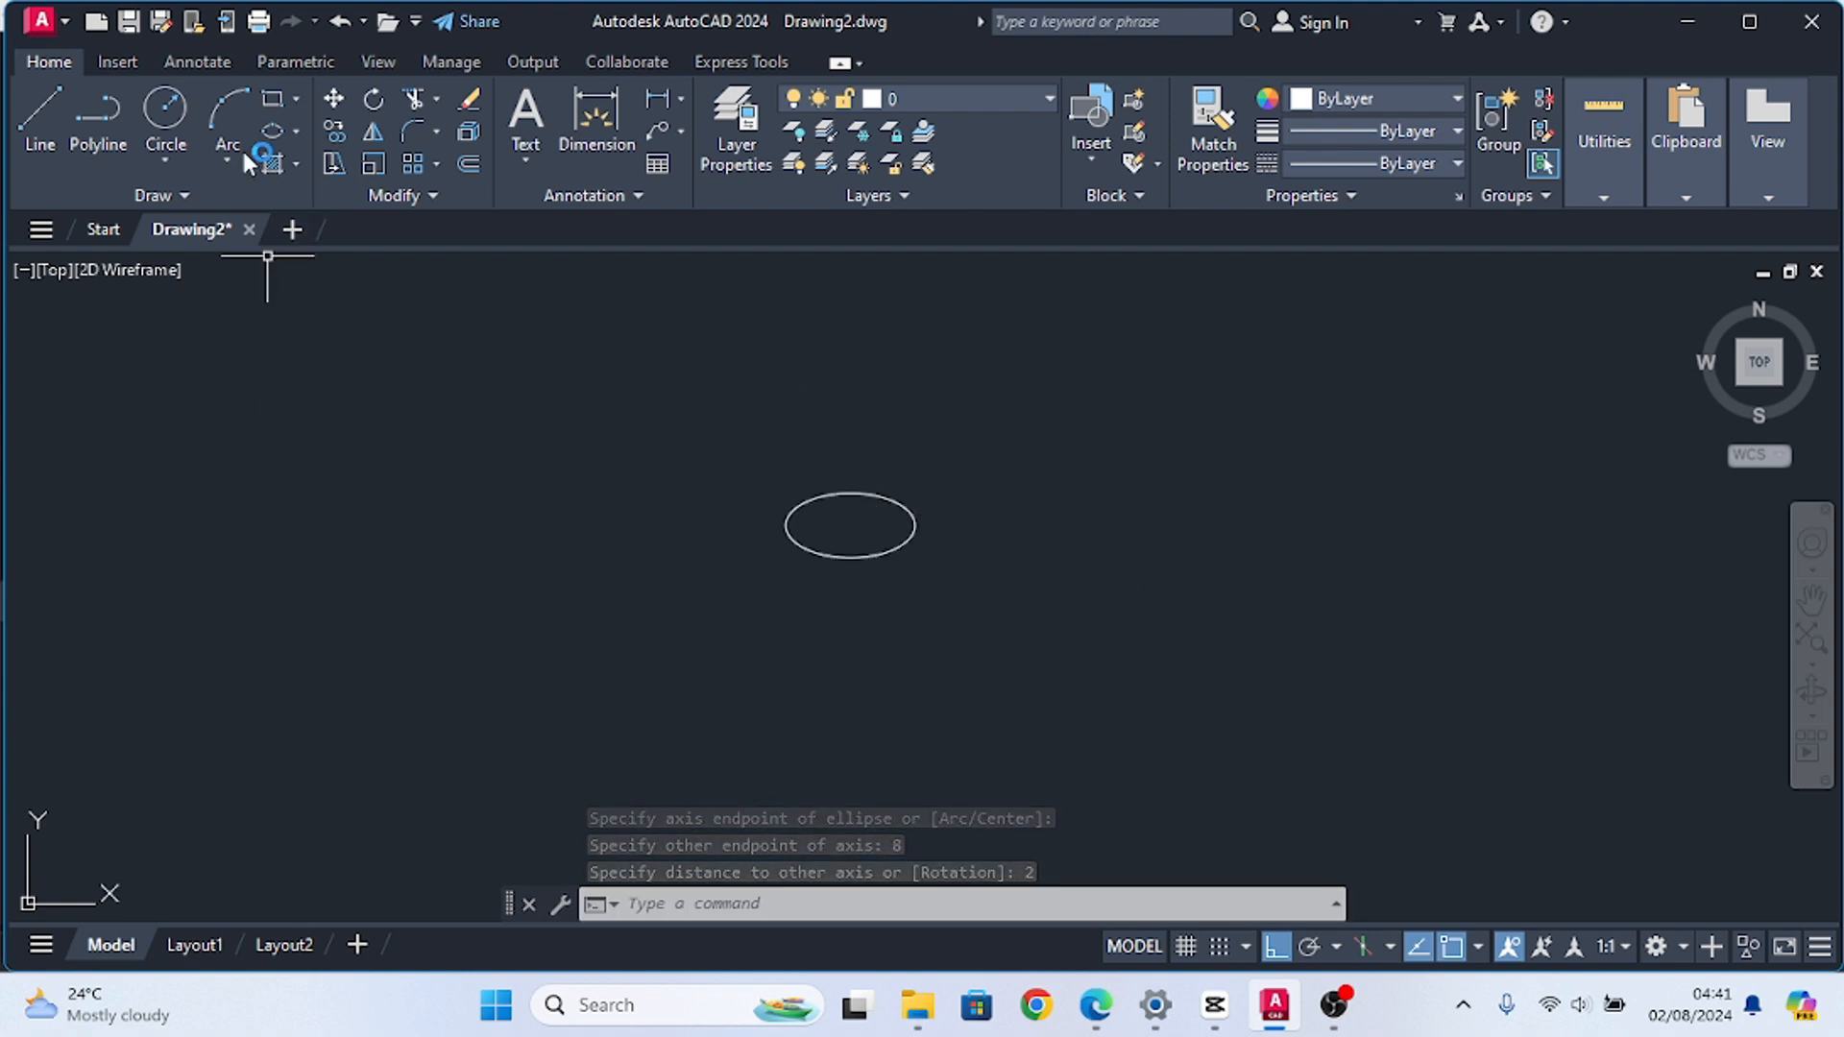
click(273, 131)
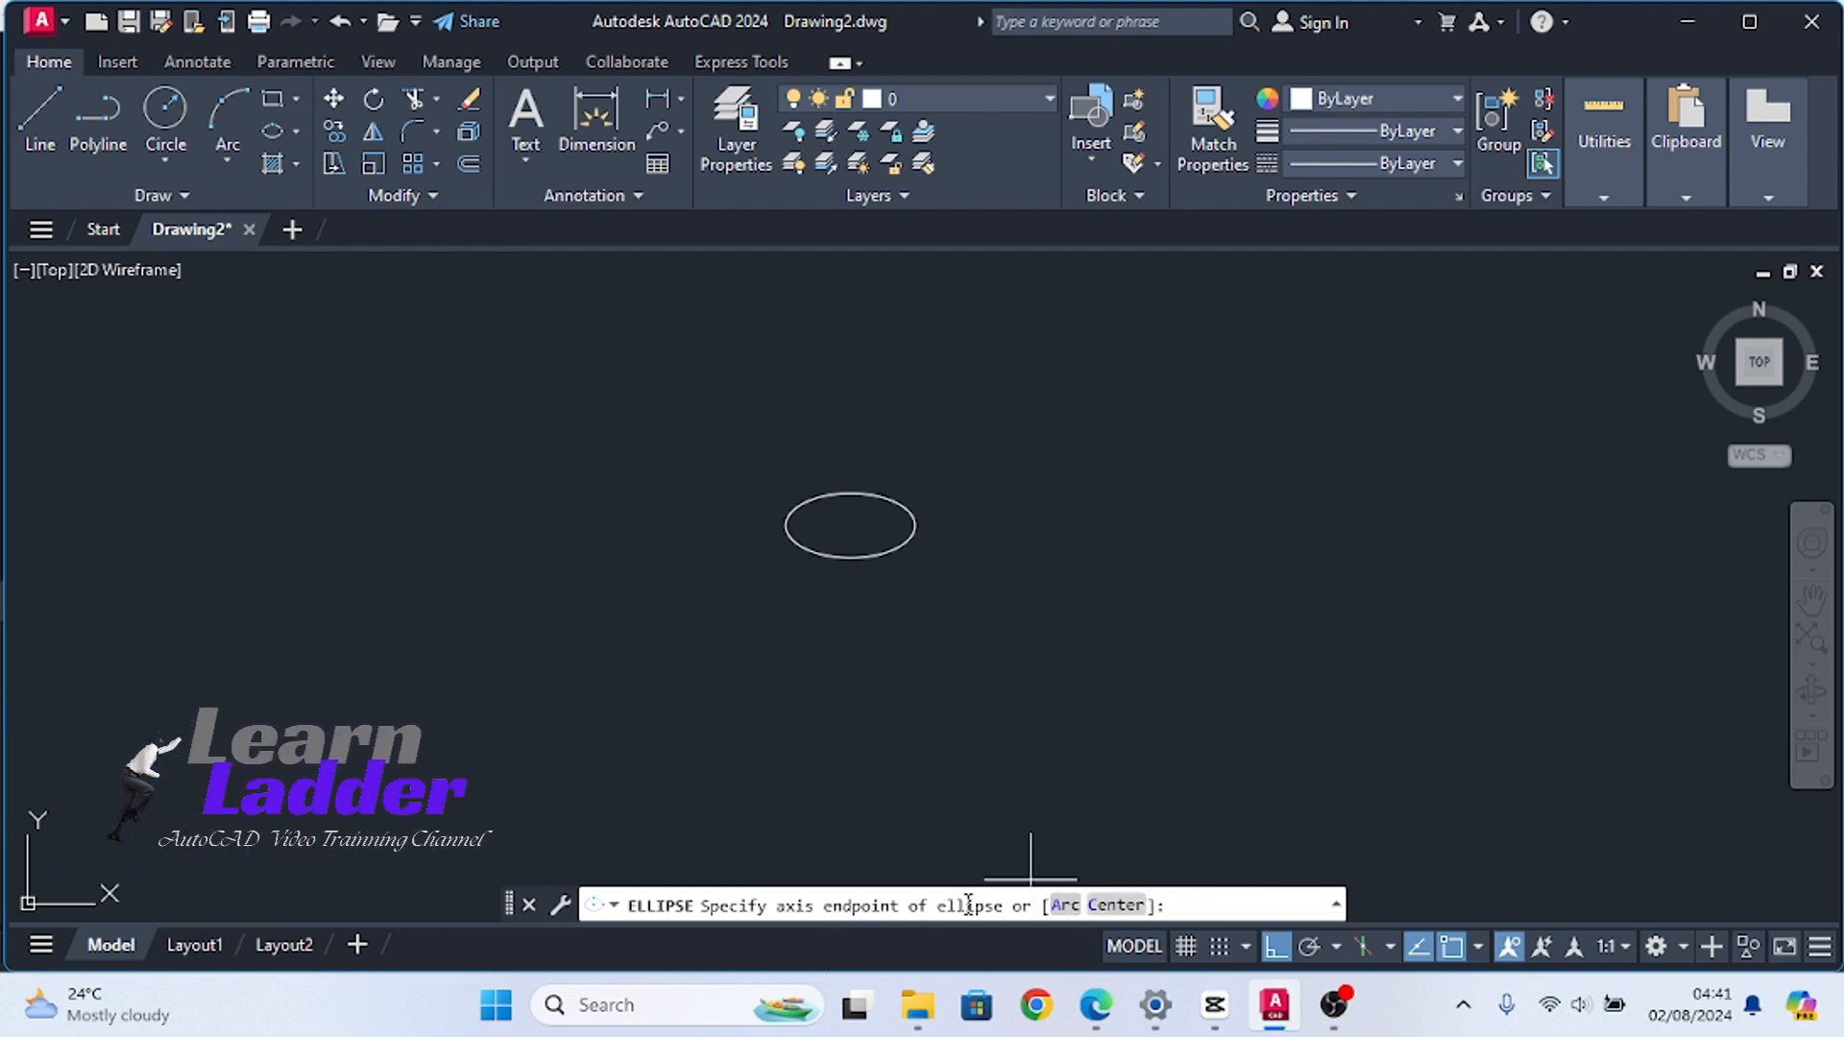
click(1023, 554)
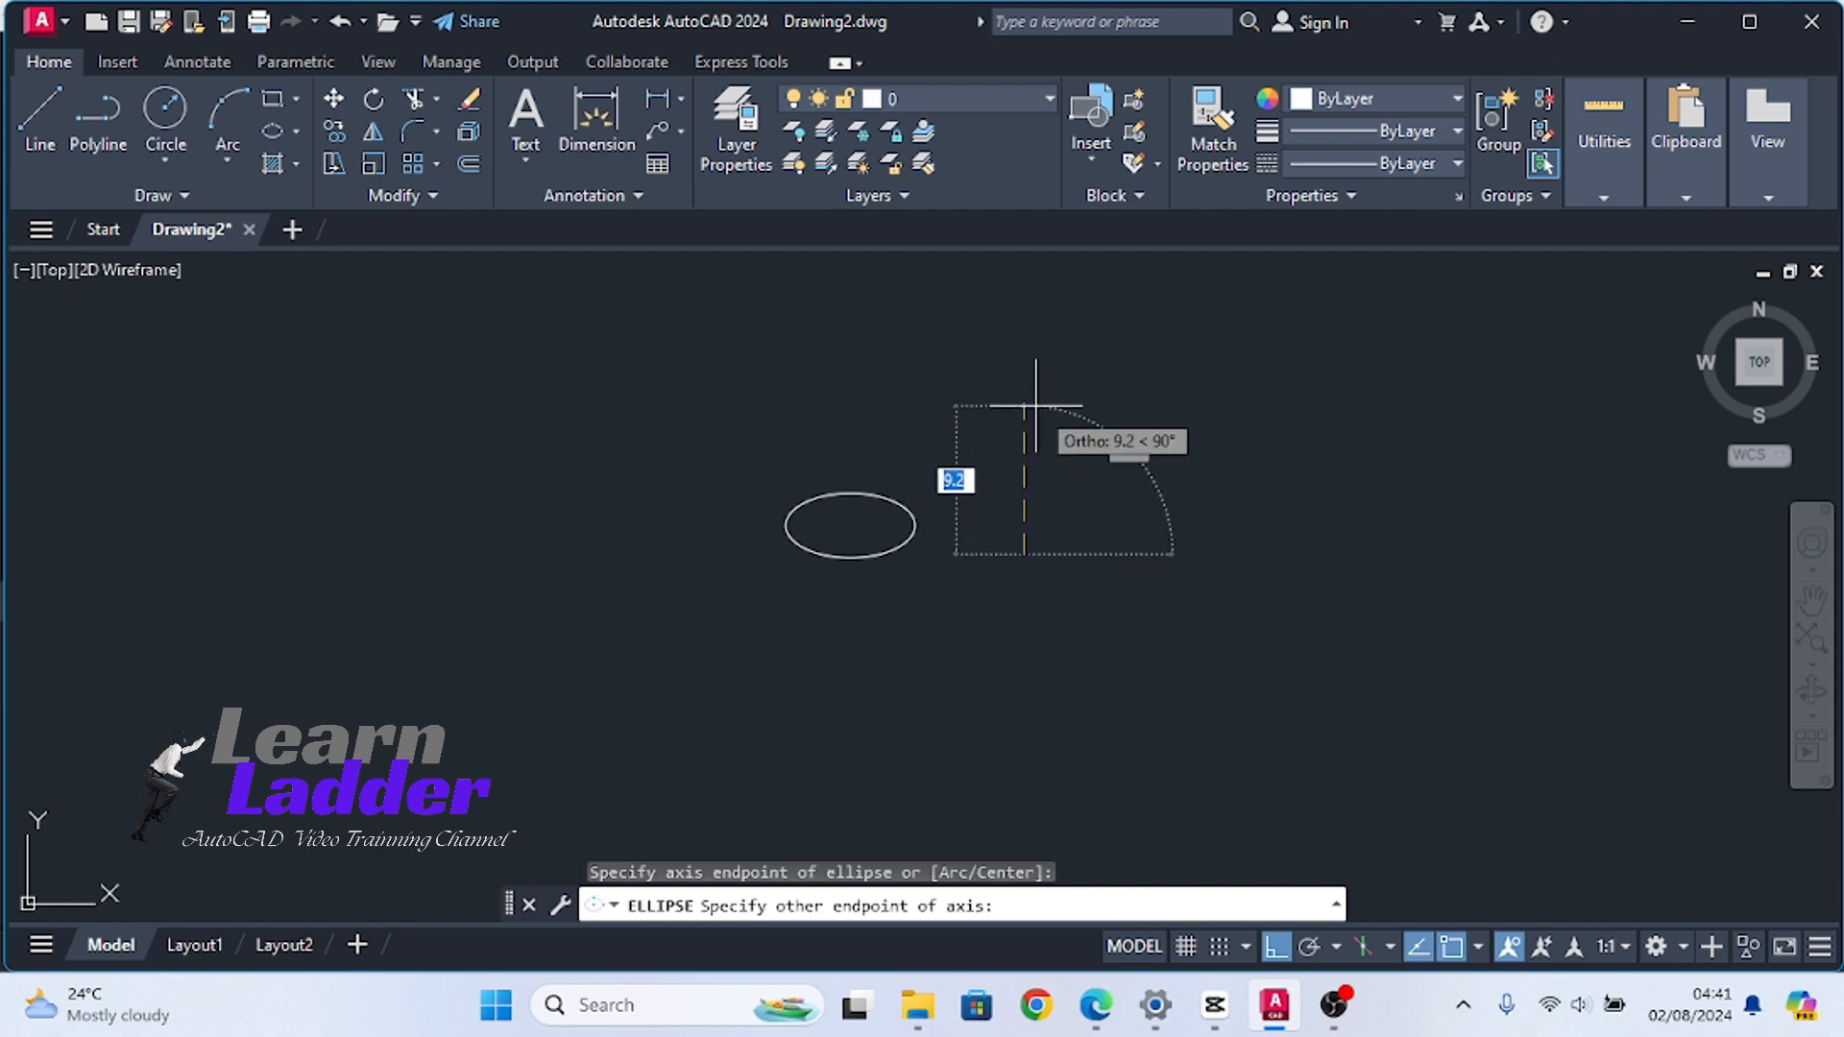
text(8)
key(Return)
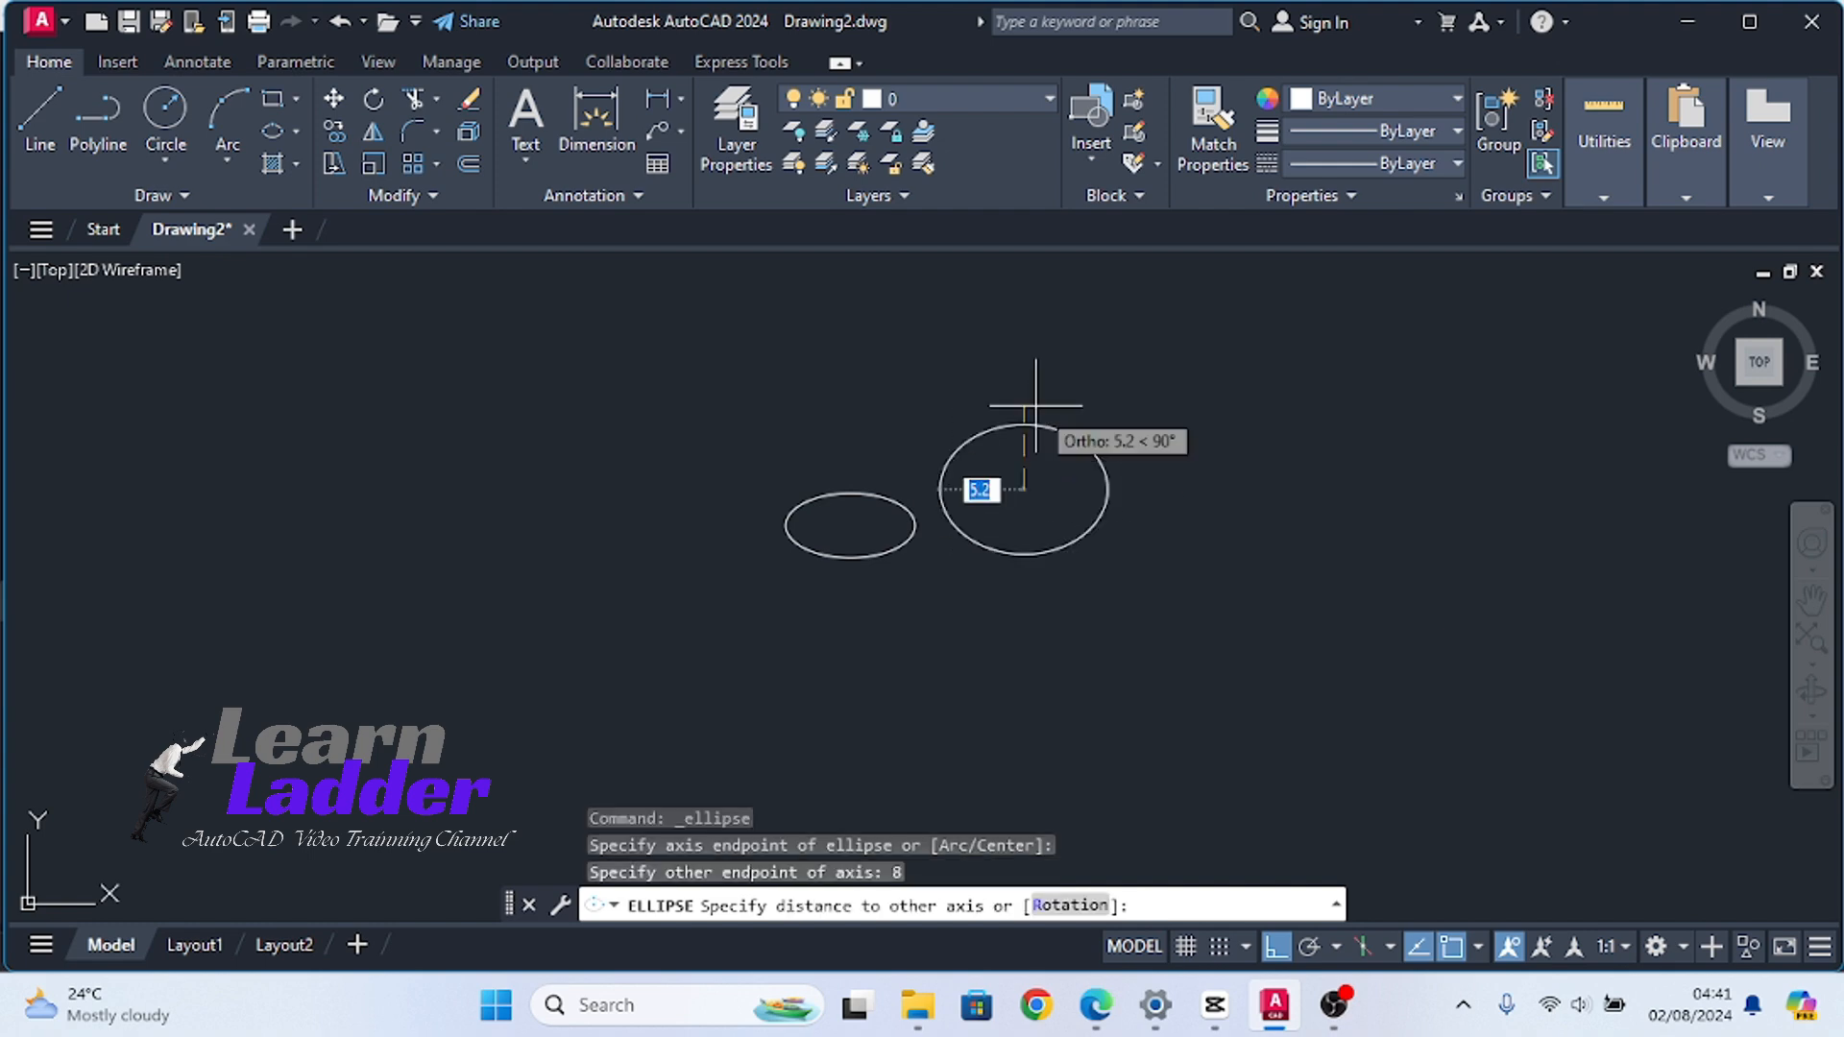
scroll(1037, 405, up, 4)
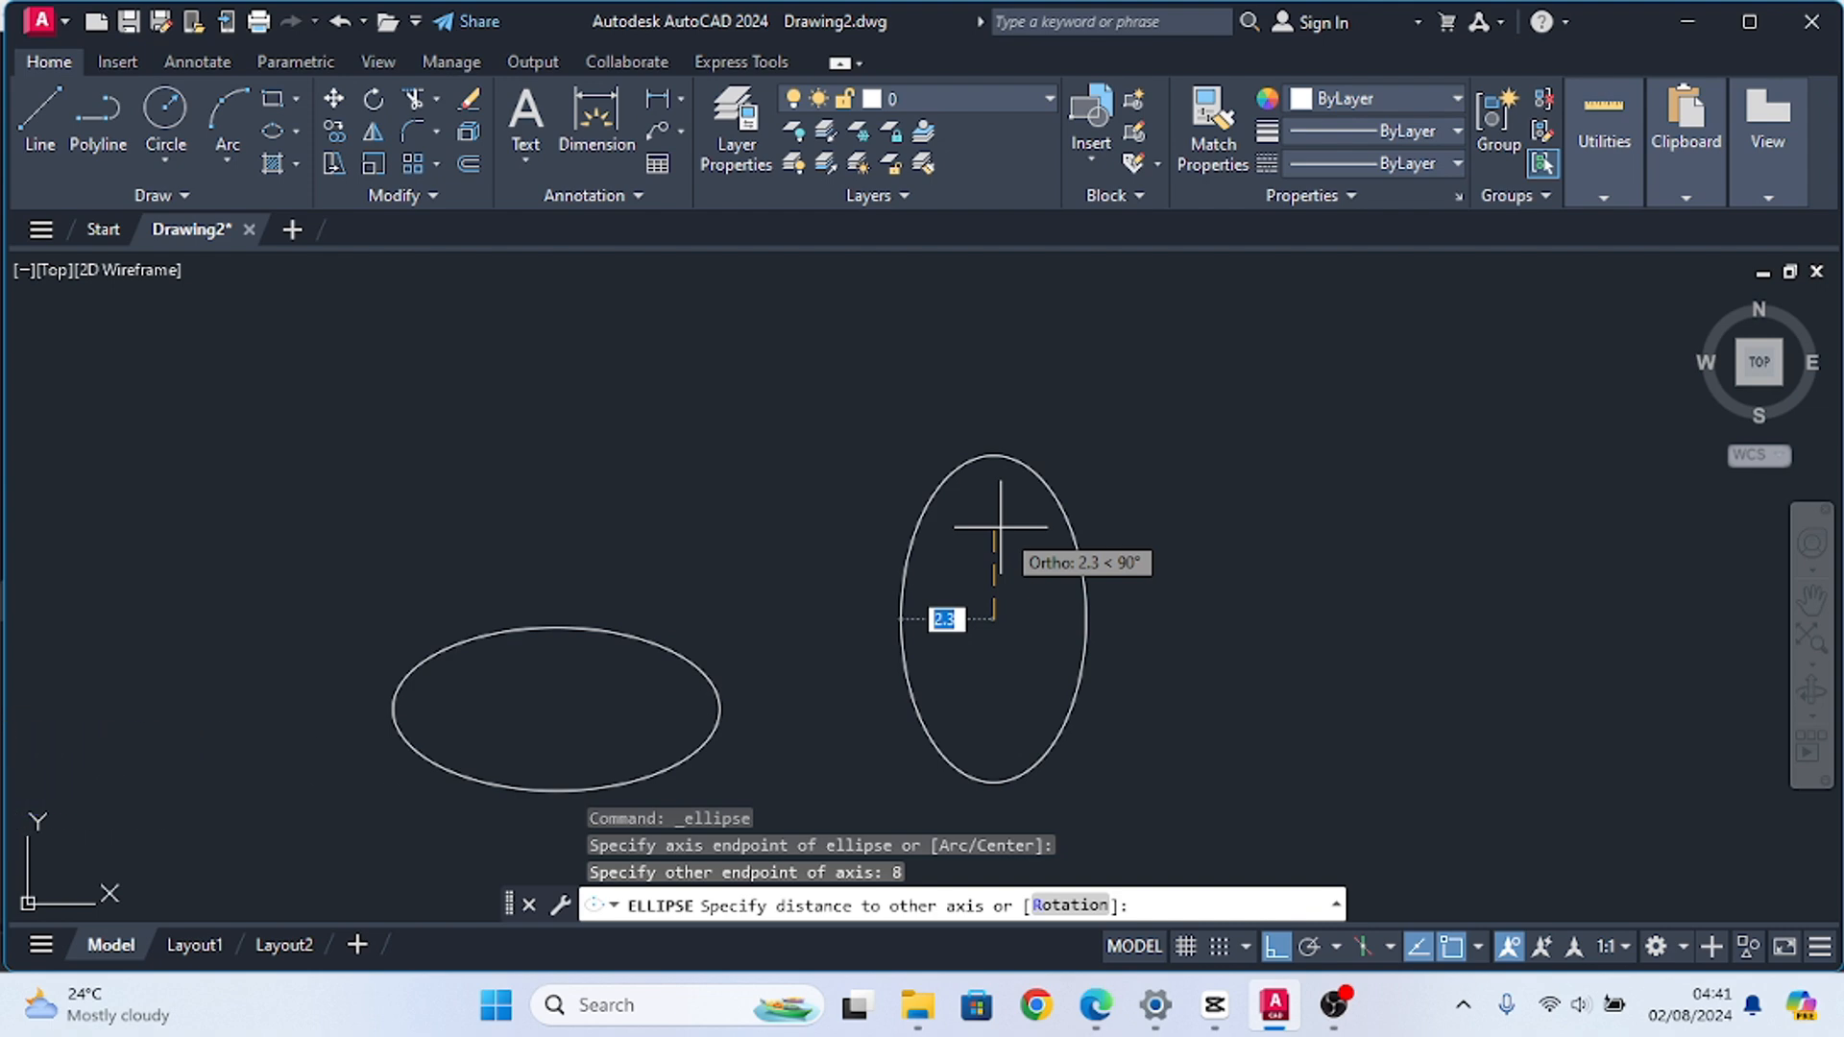
text(2)
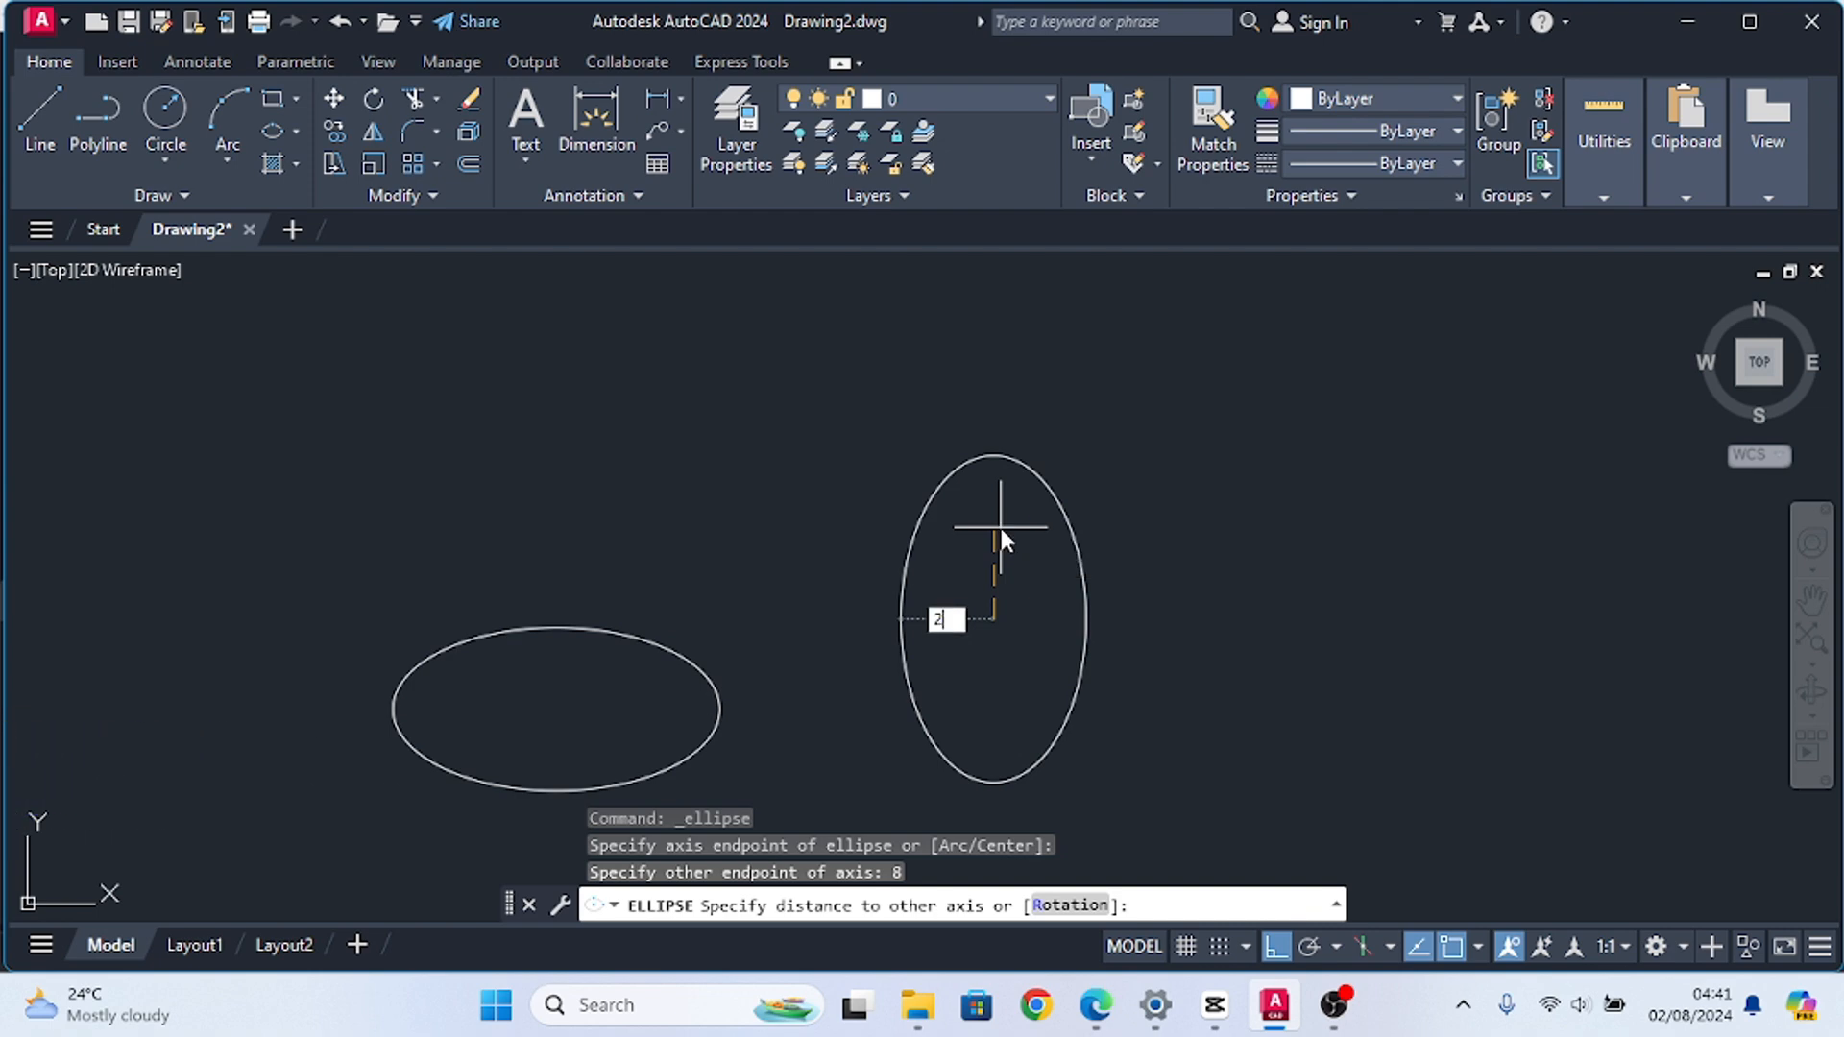
key(Return)
scroll(1001, 528, down, 5)
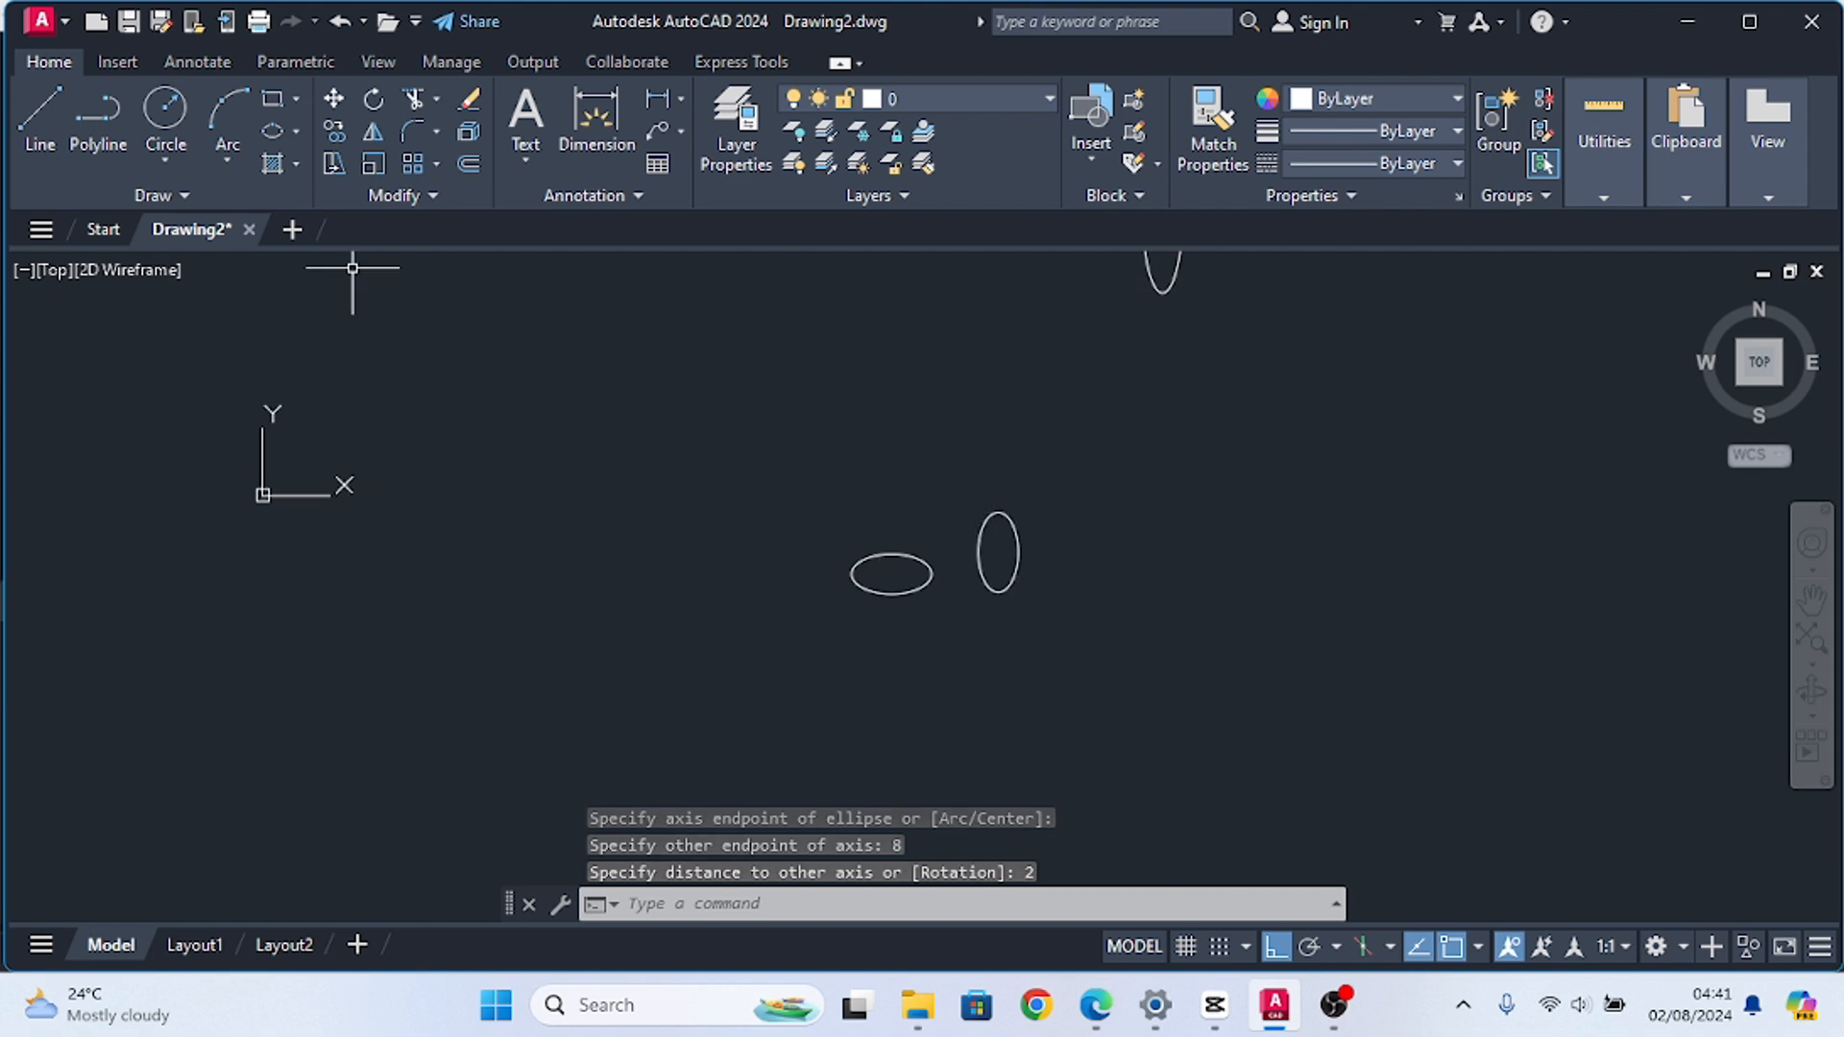
scroll(555, 259, down, 4)
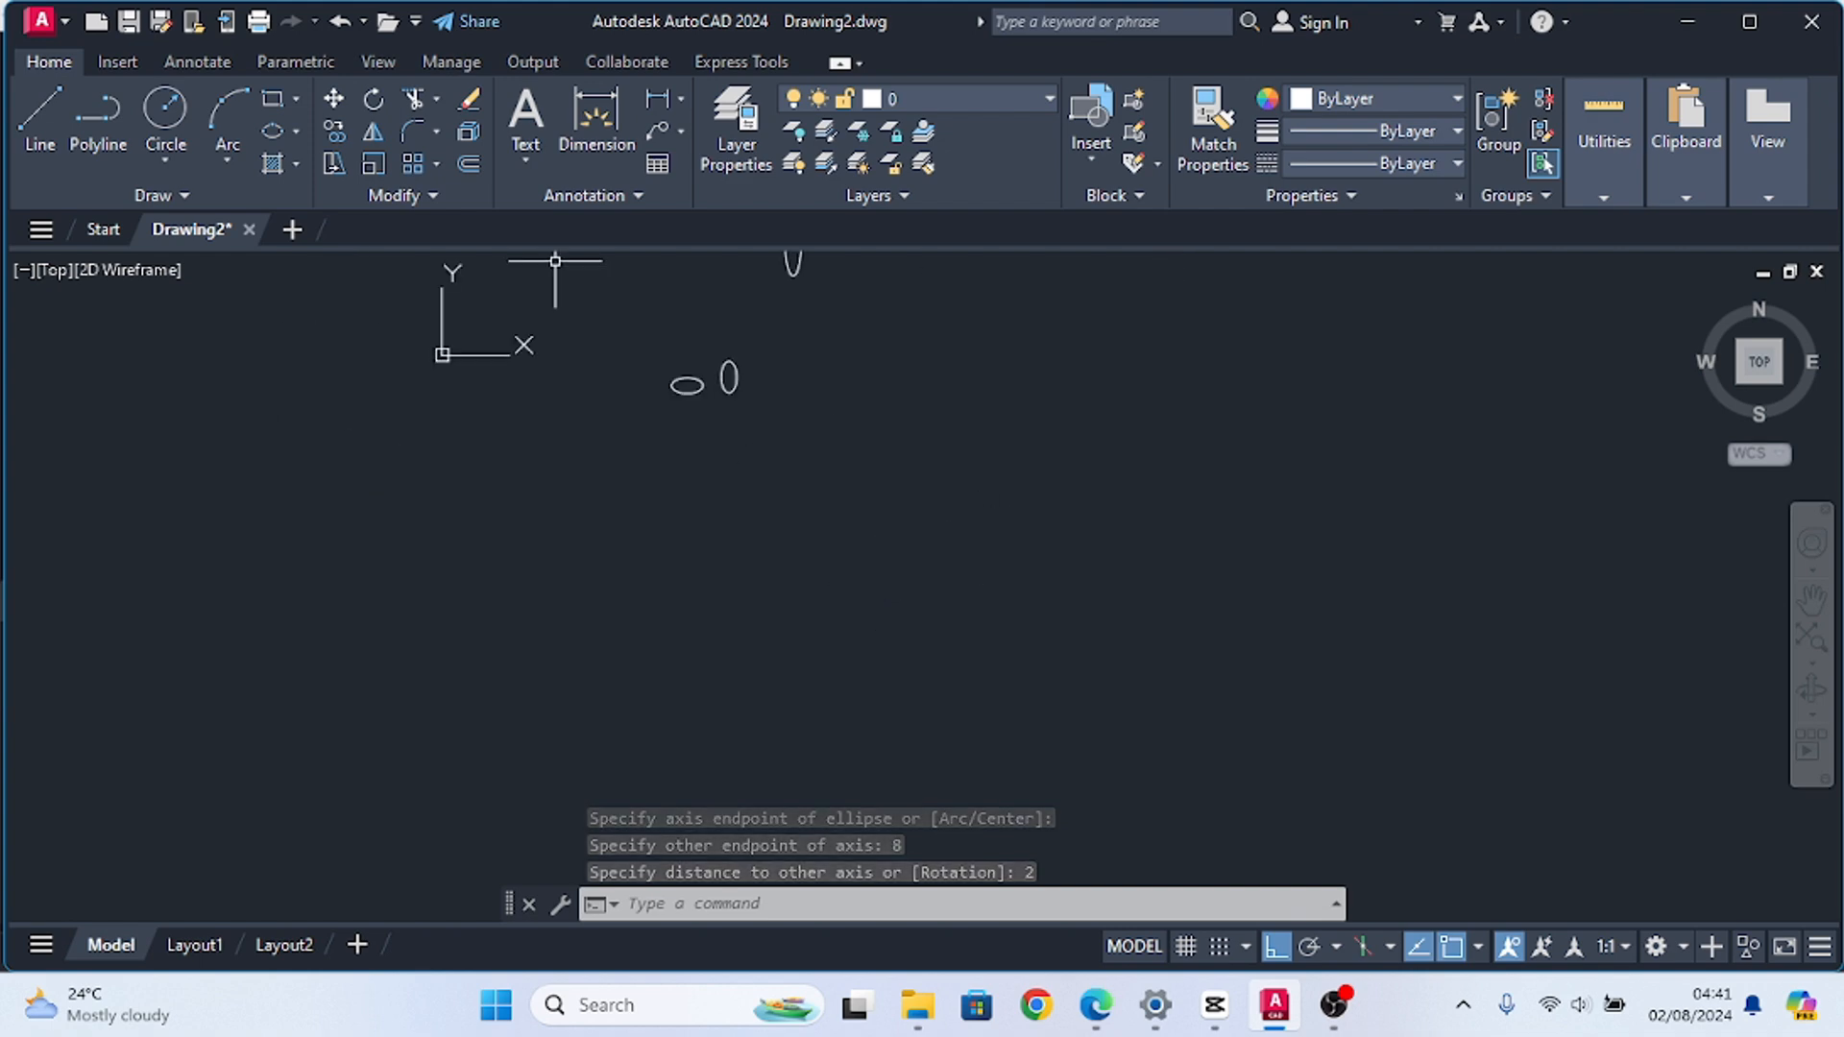
click(298, 131)
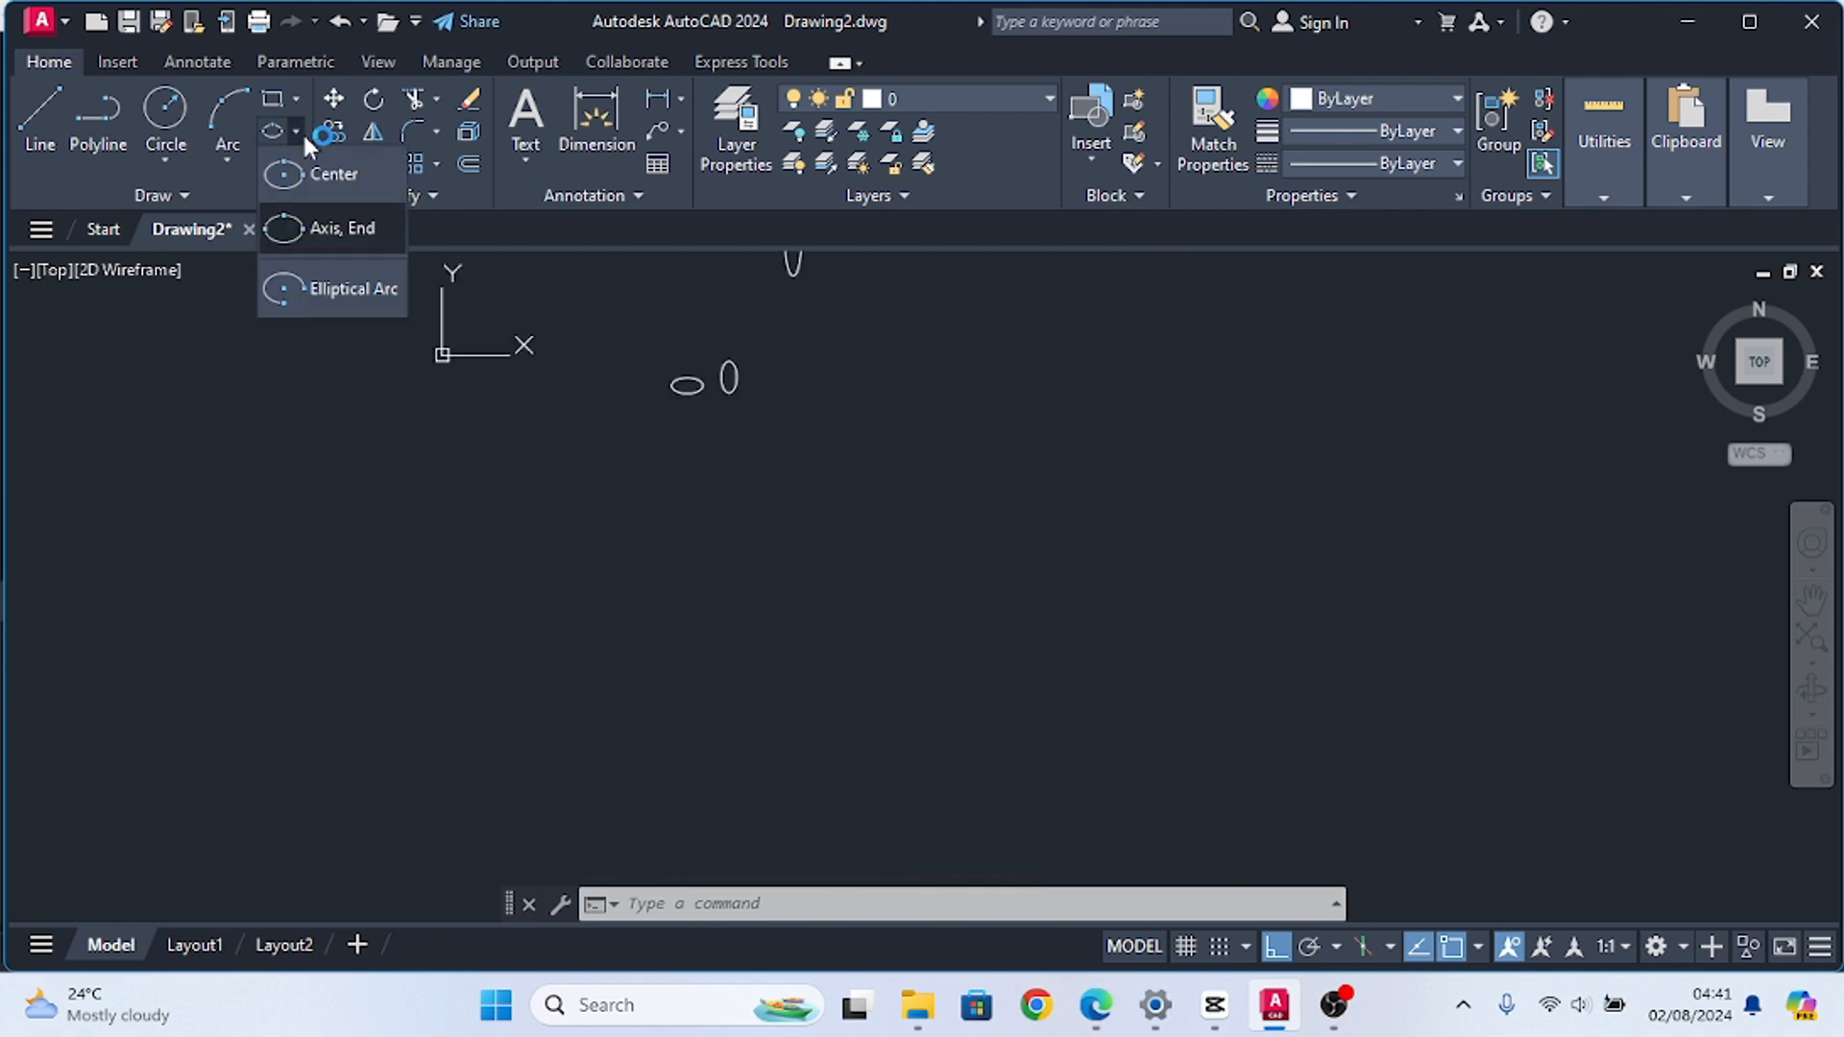
click(295, 291)
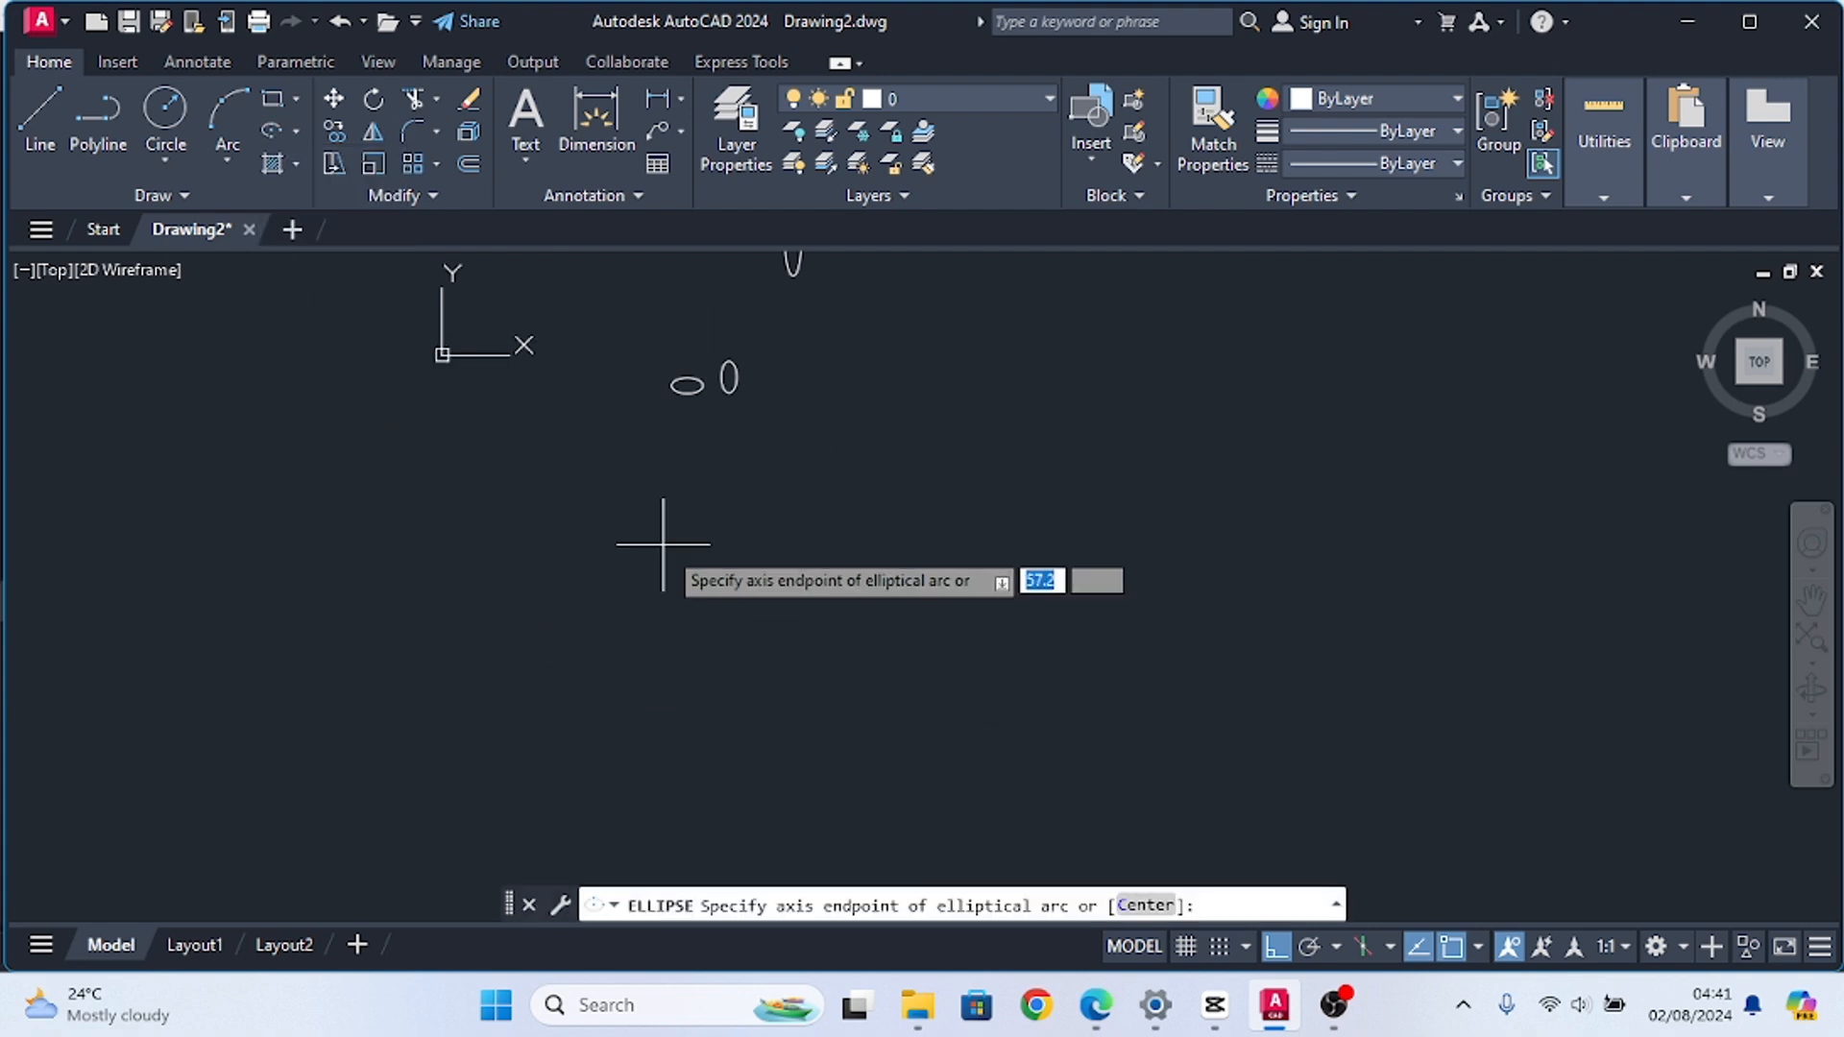
scroll(662, 545, down, 1)
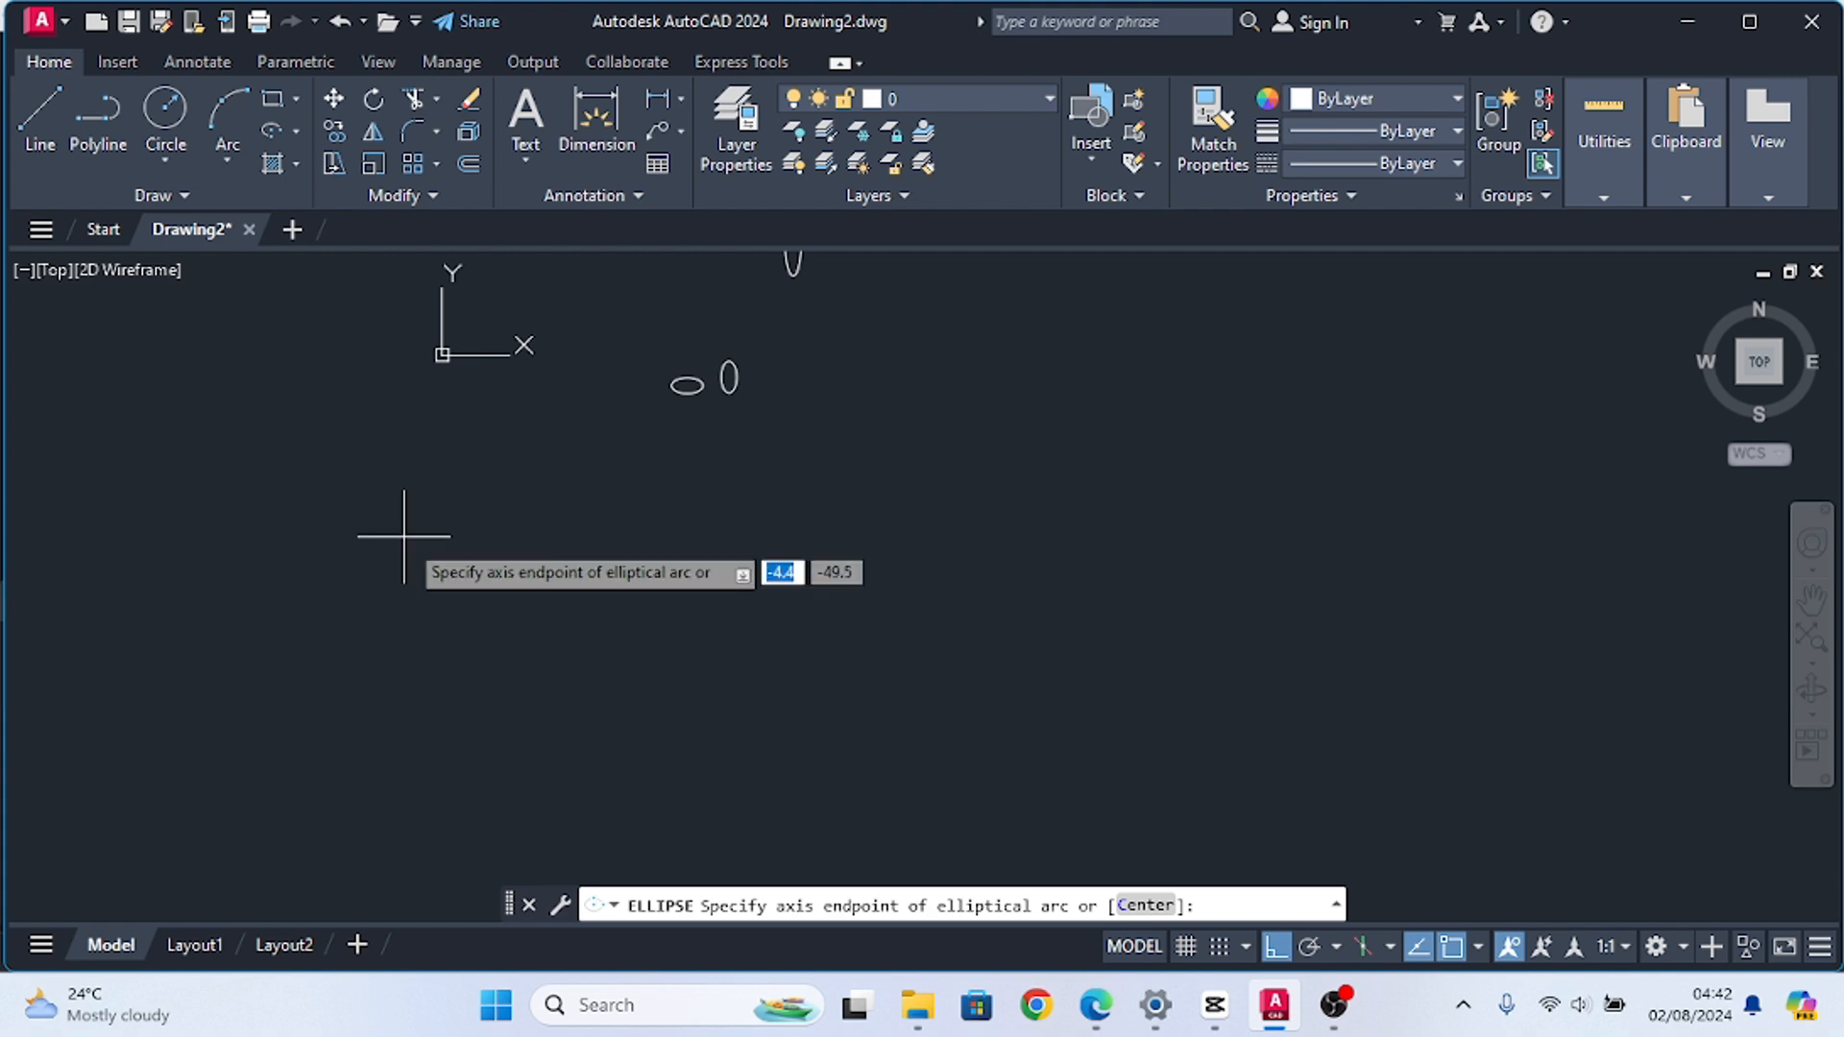
click(271, 127)
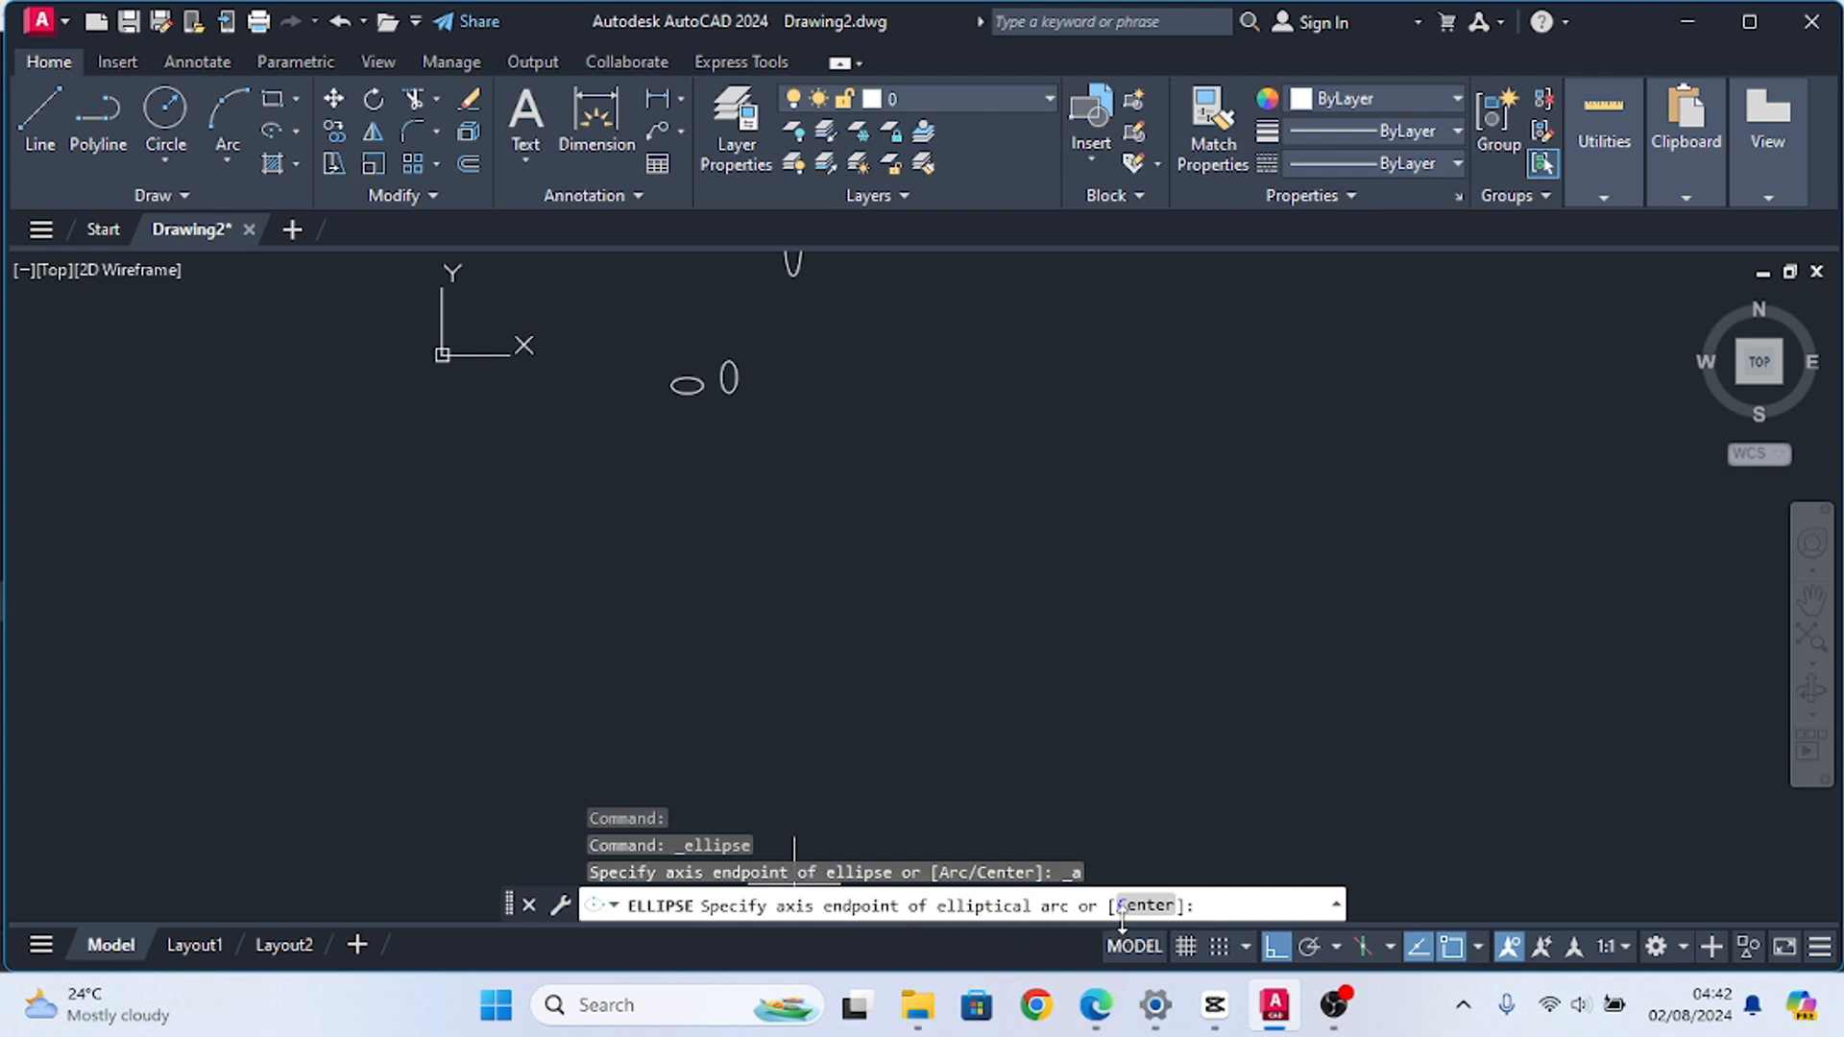
click(647, 567)
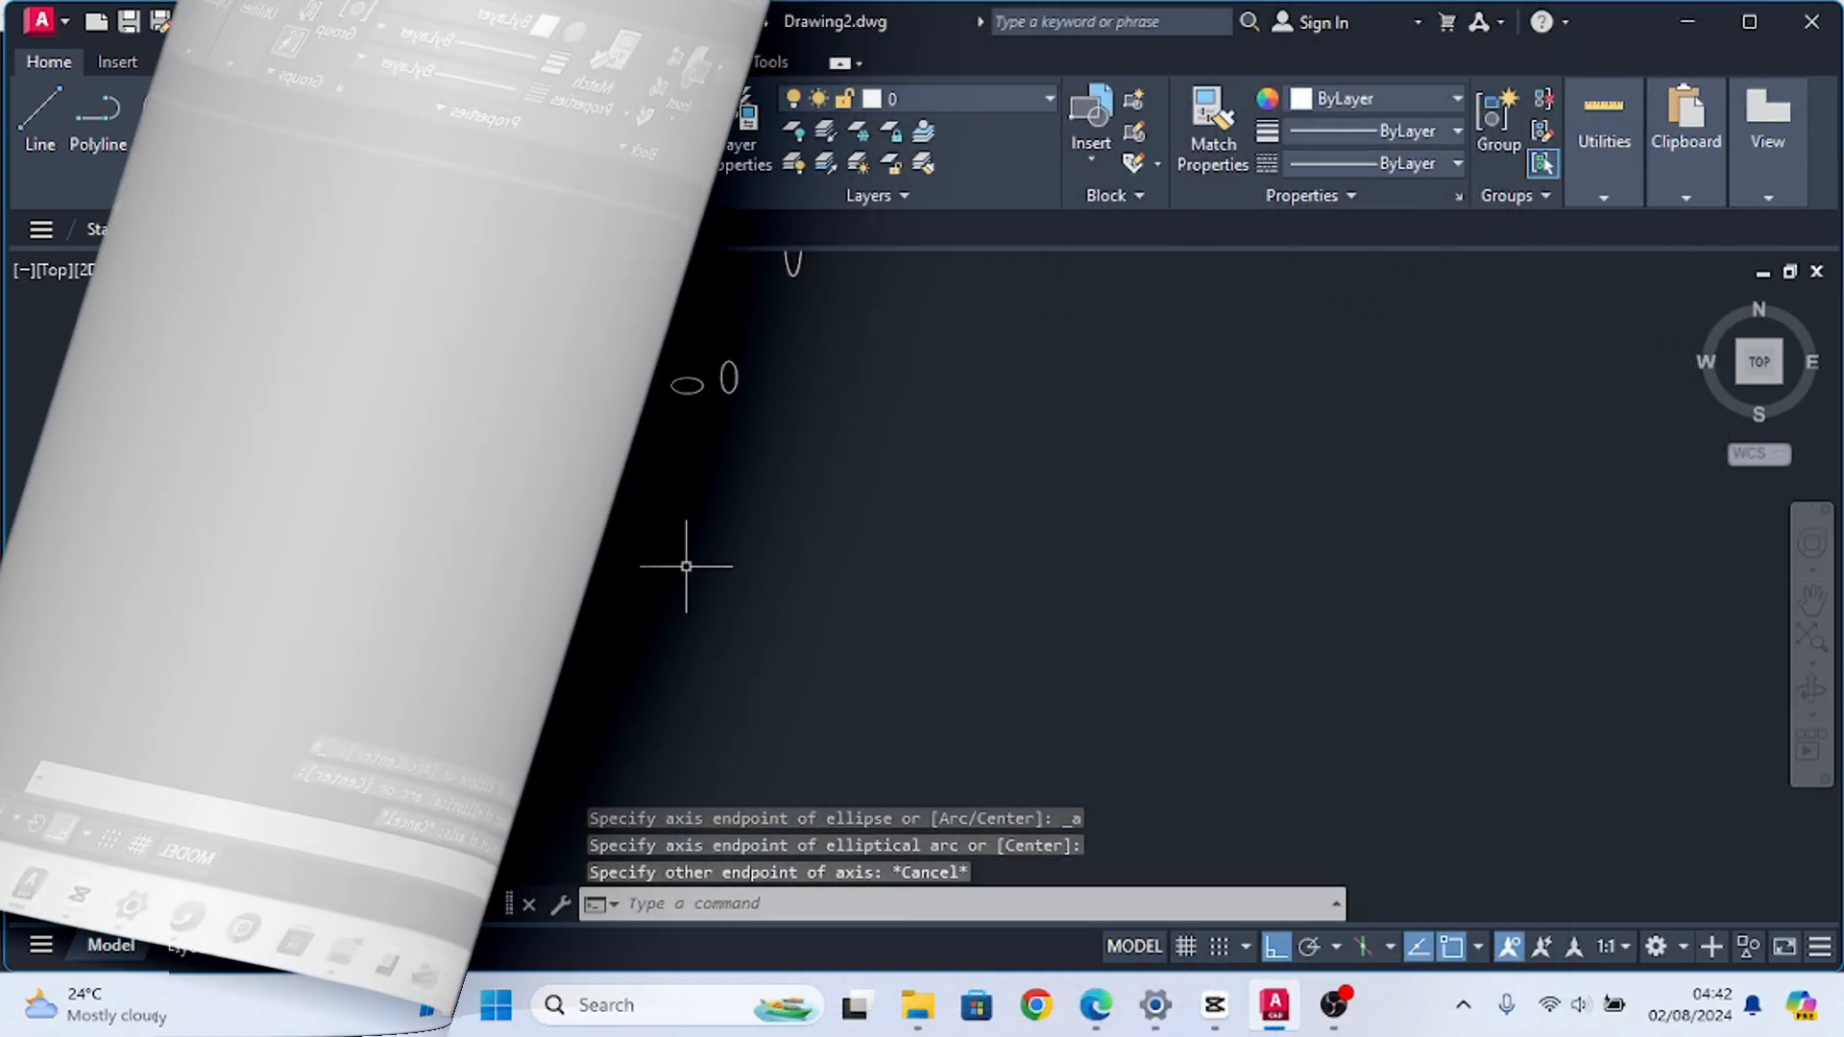
Draw the left half of a horizontal ellipse as an Elliptical Arc above the Center-method ellipses, with axis length 8 and other-axis distance 2
scroll(773, 386, up, 6)
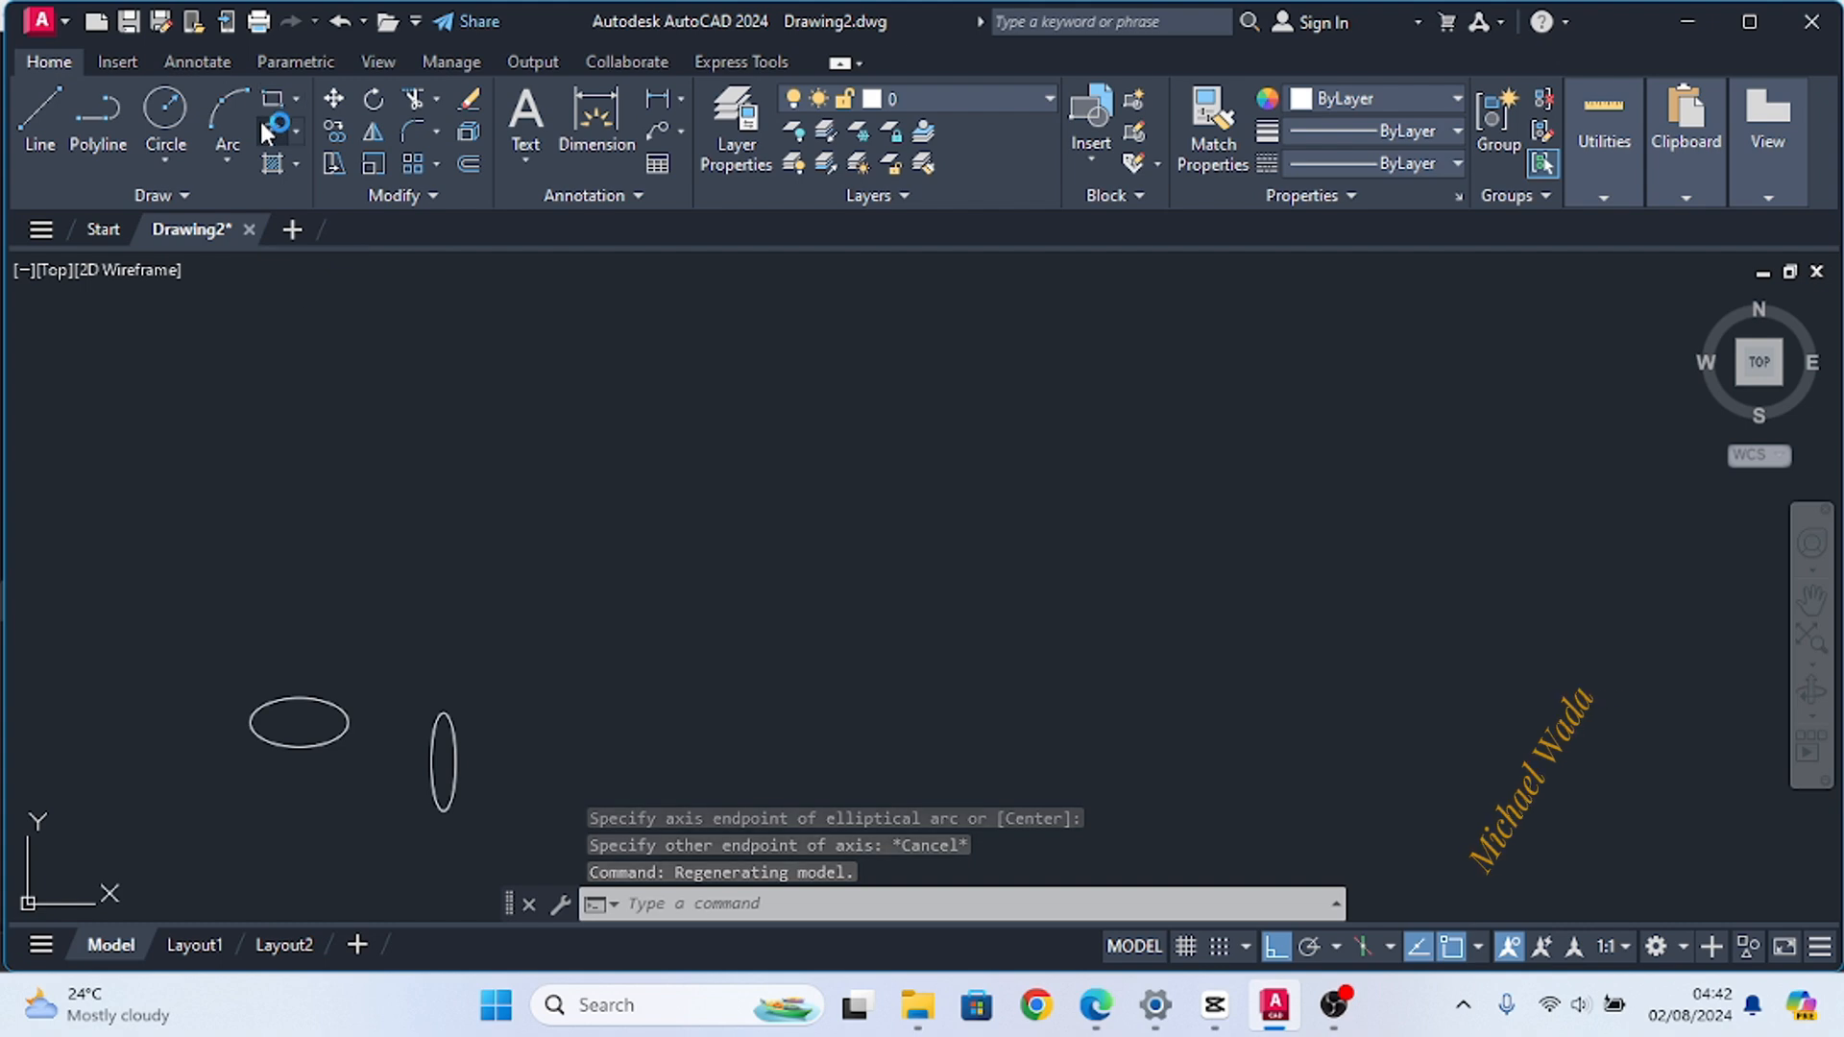
click(263, 125)
click(536, 465)
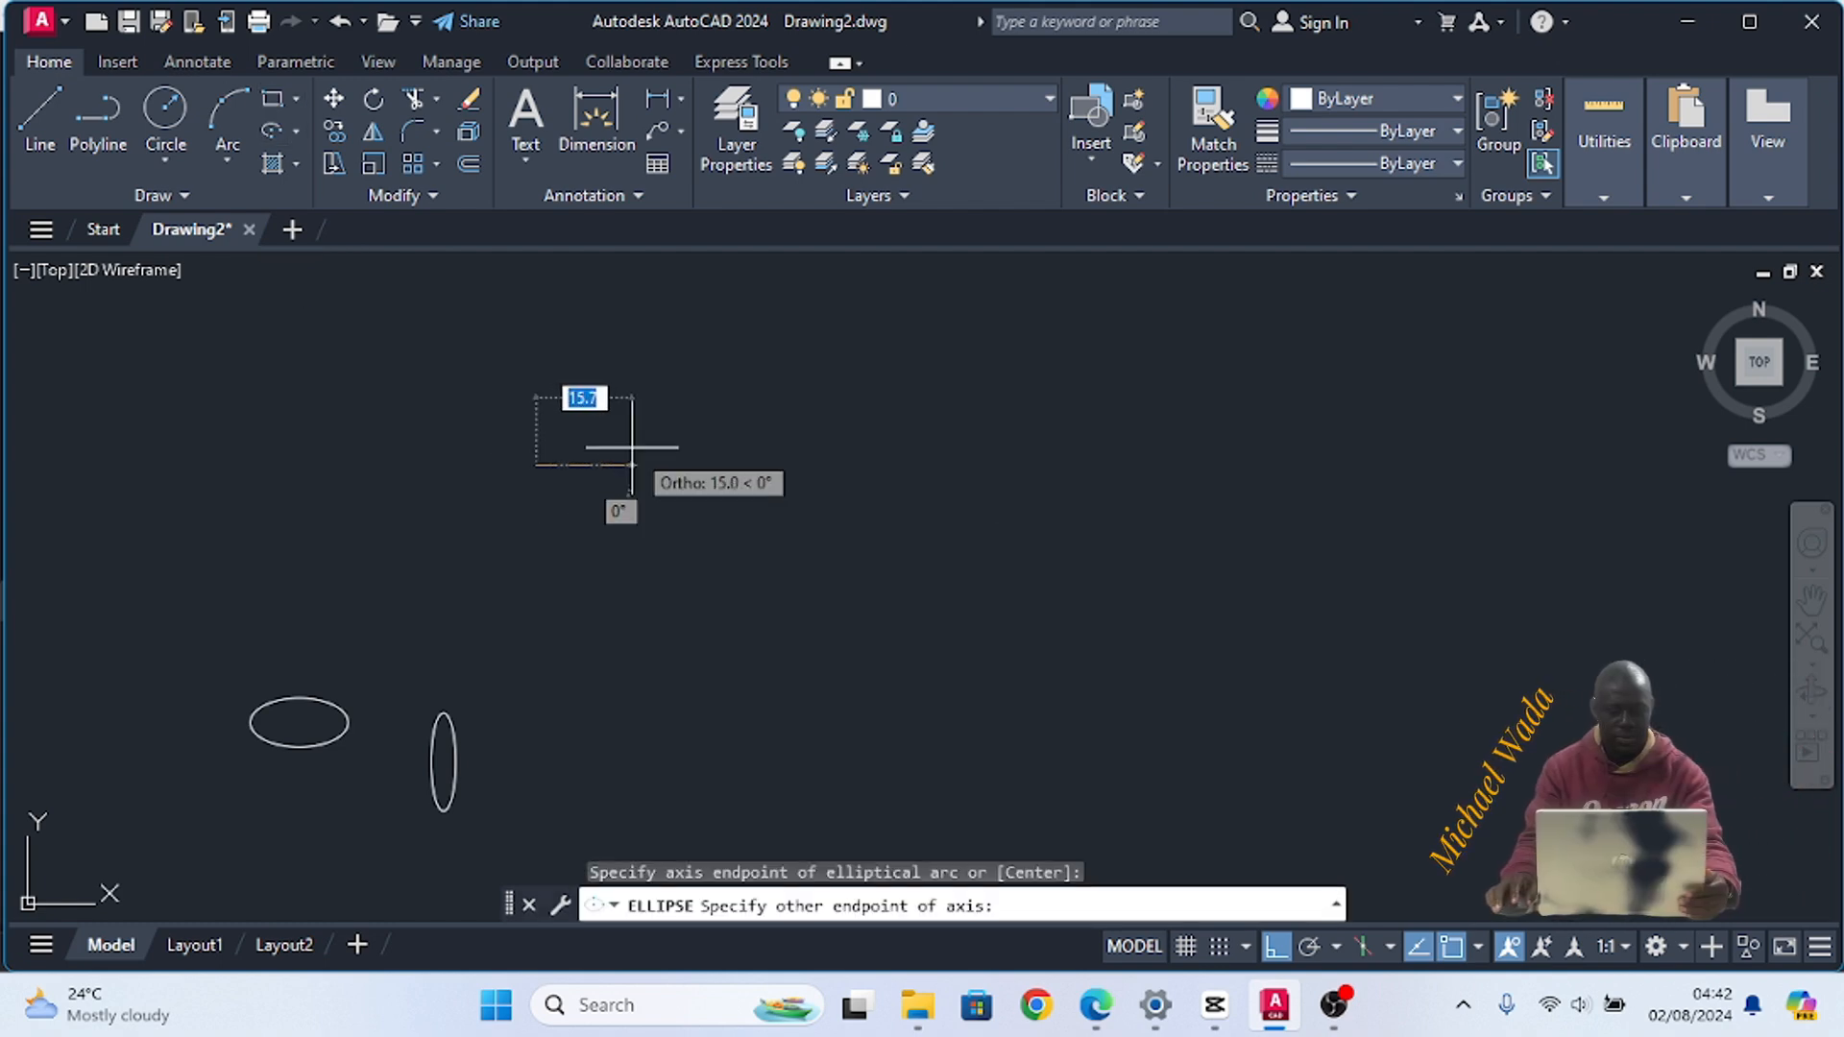
text(8)
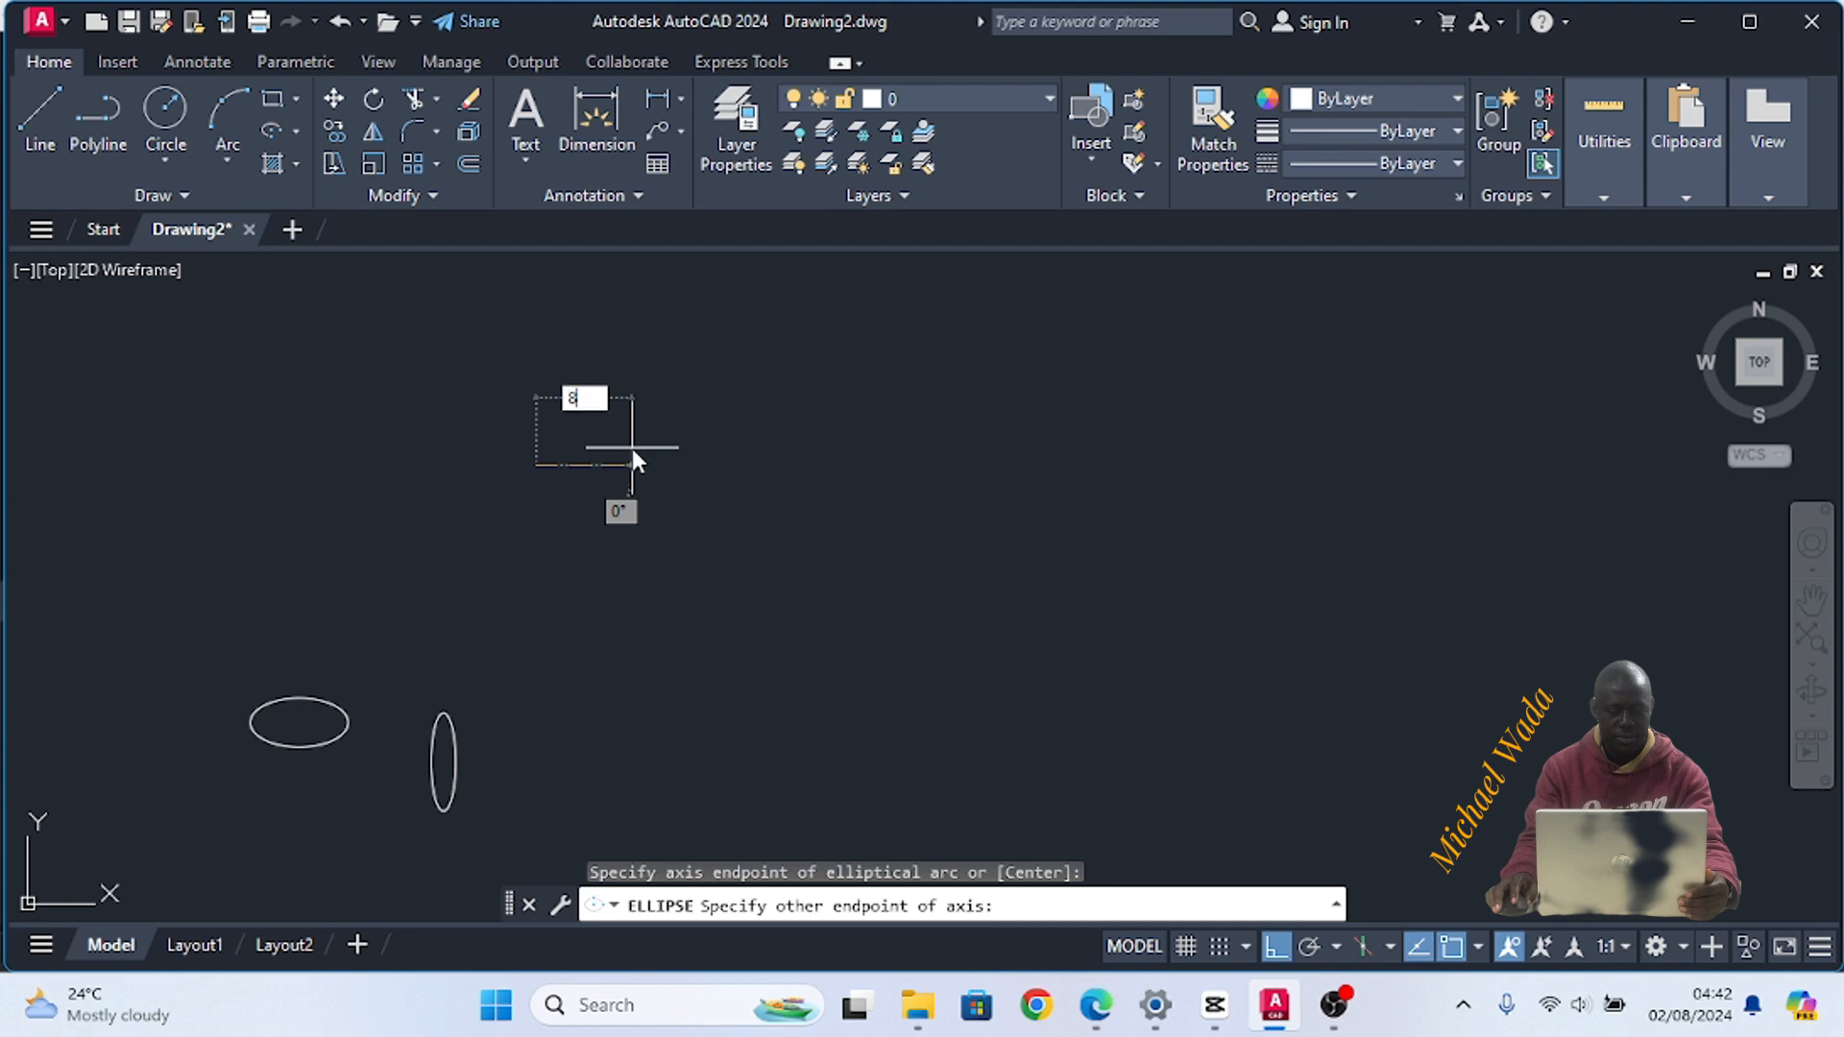
key(Return)
scroll(577, 448, up, 10)
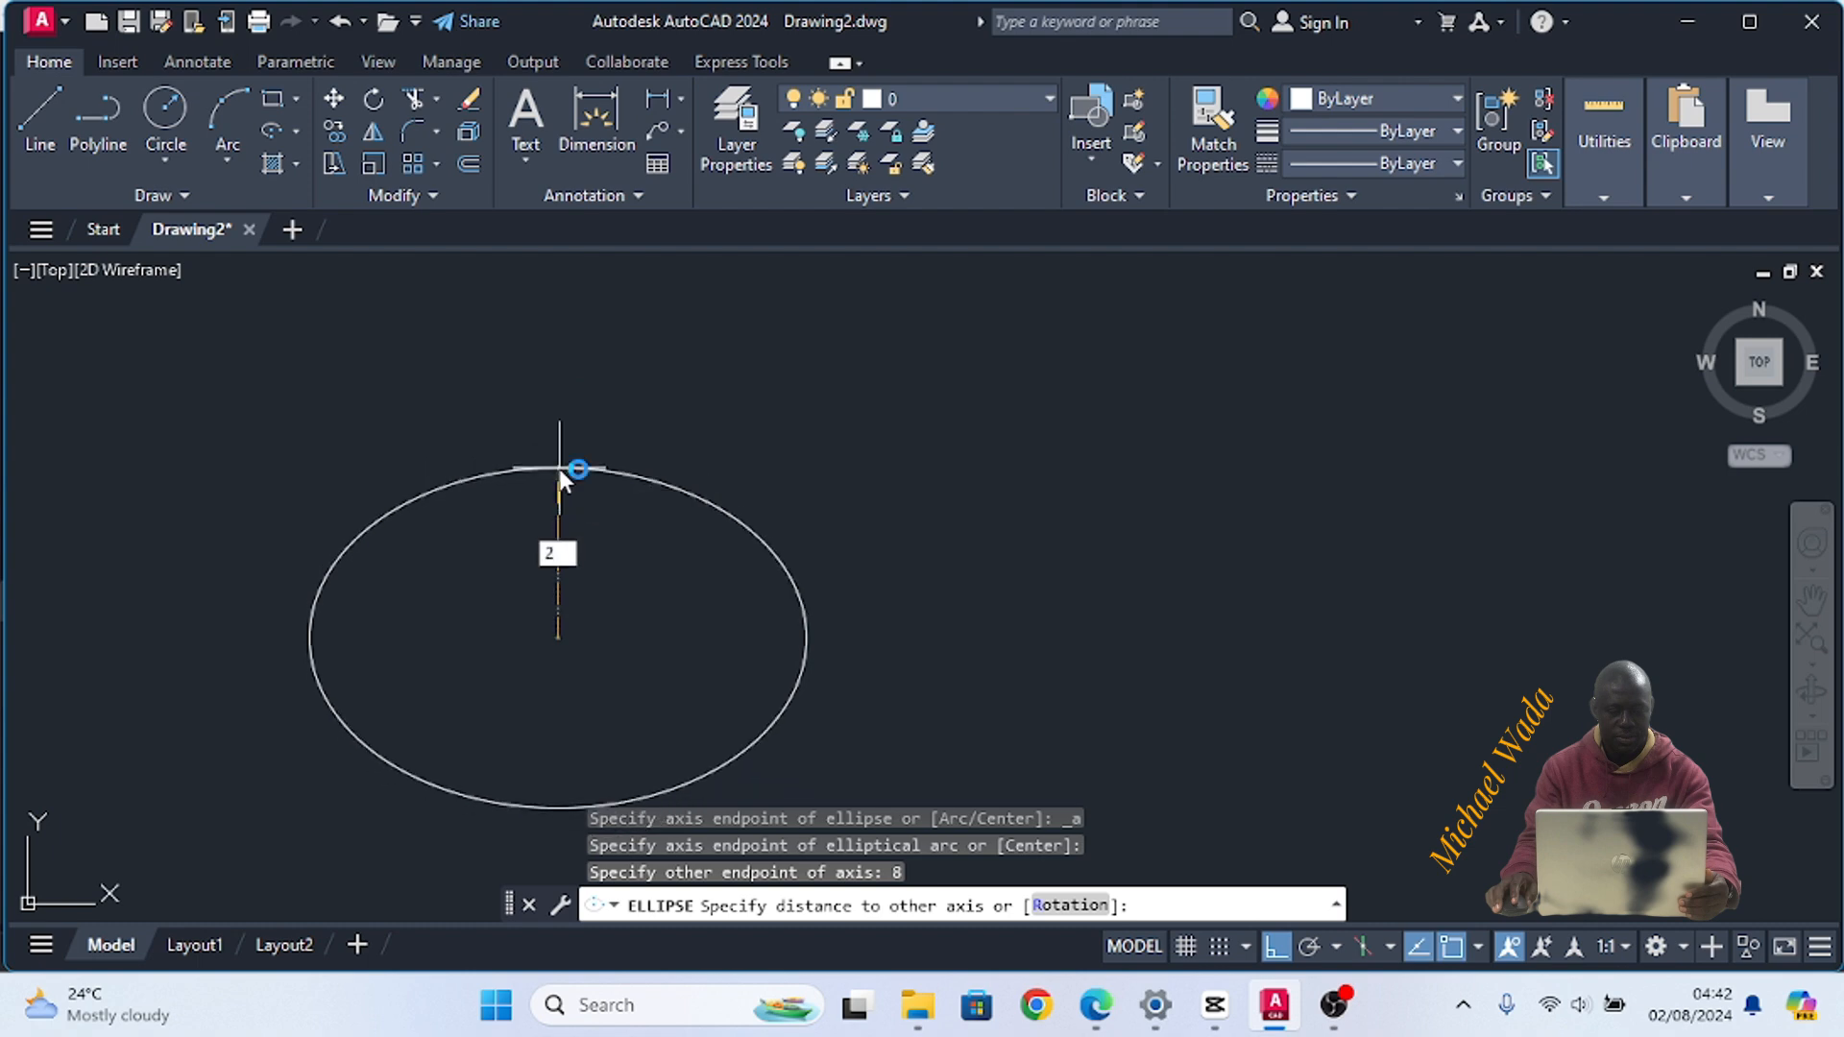
key(Return)
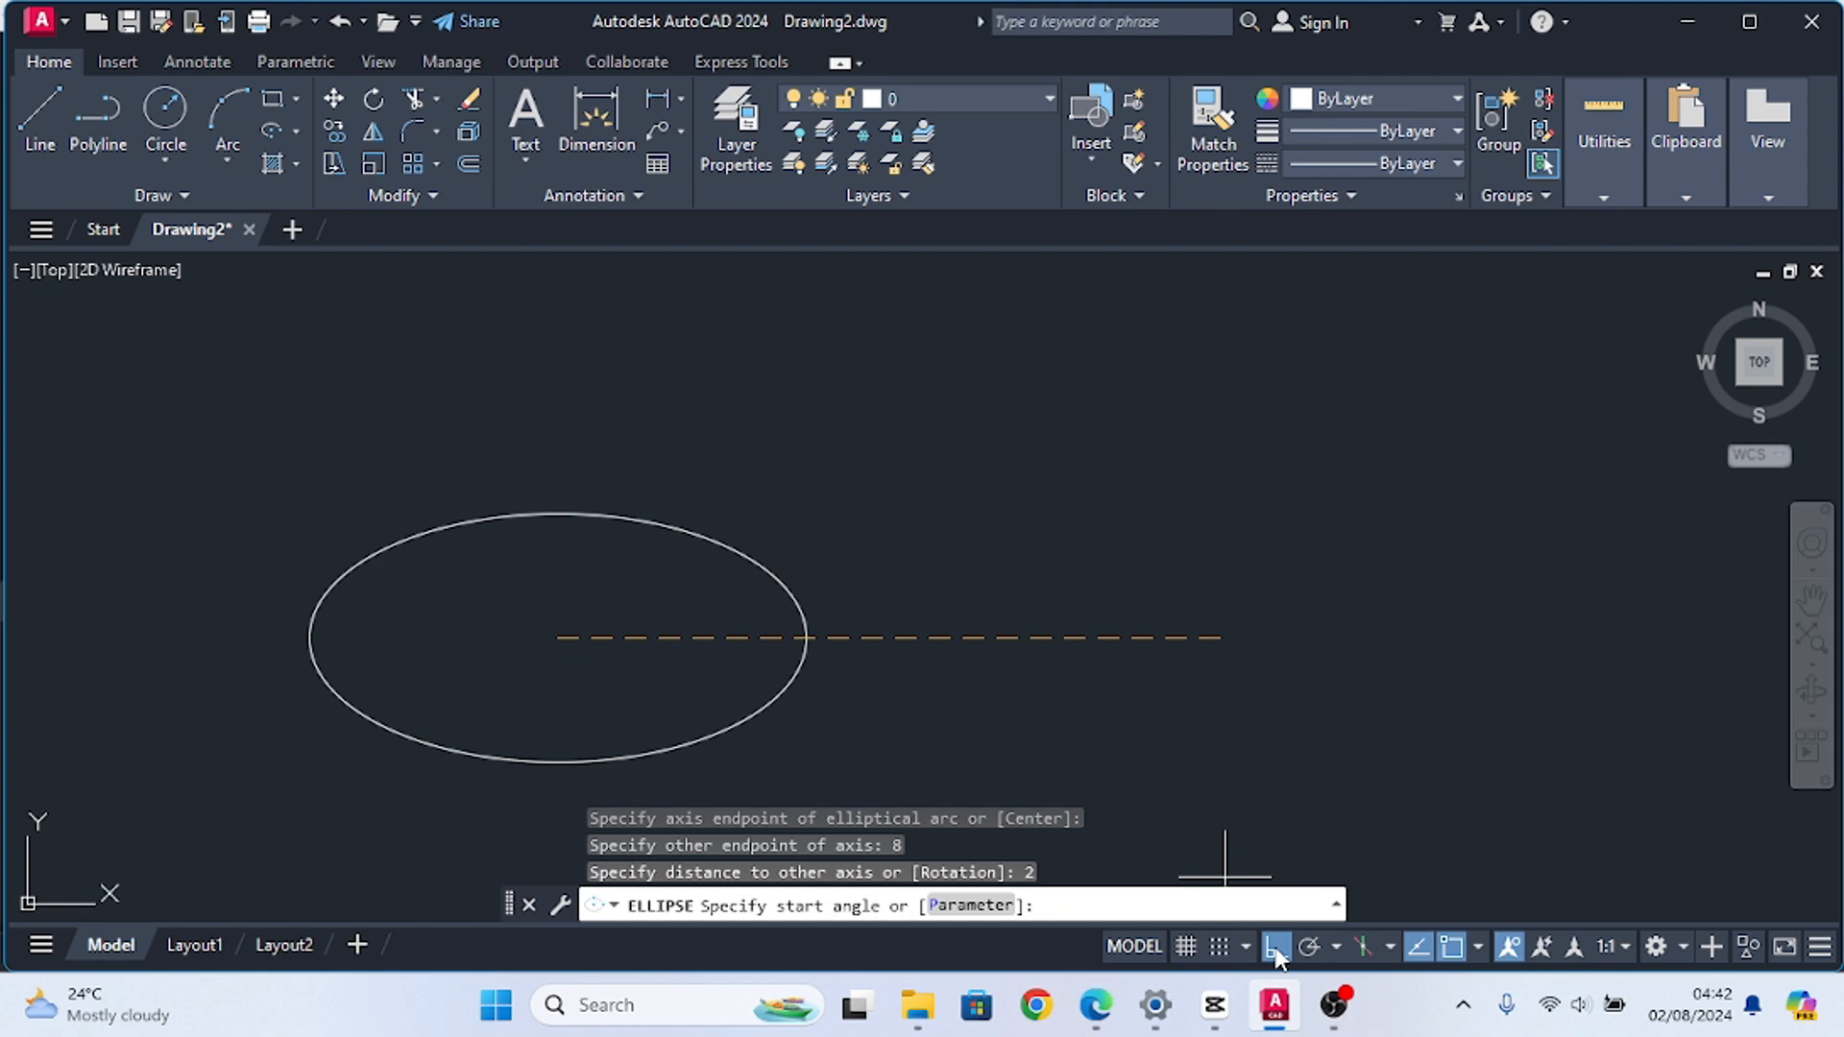
click(563, 518)
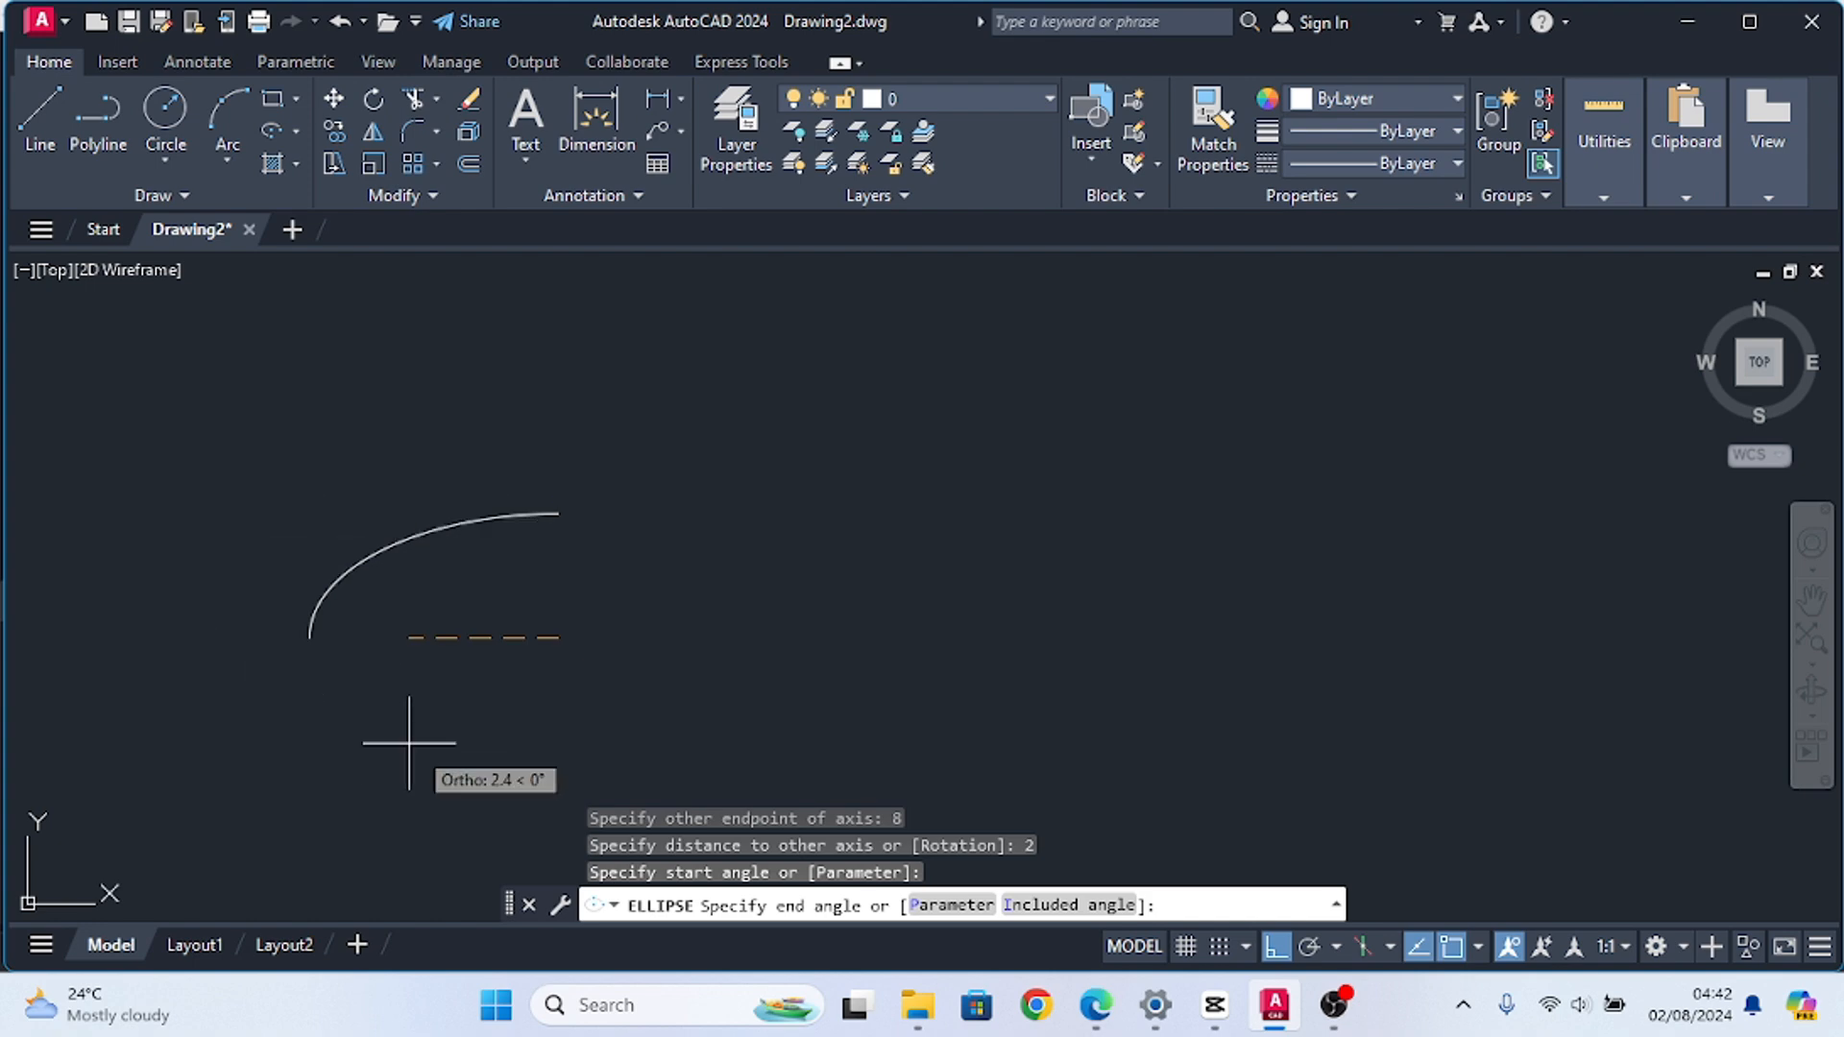
click(529, 763)
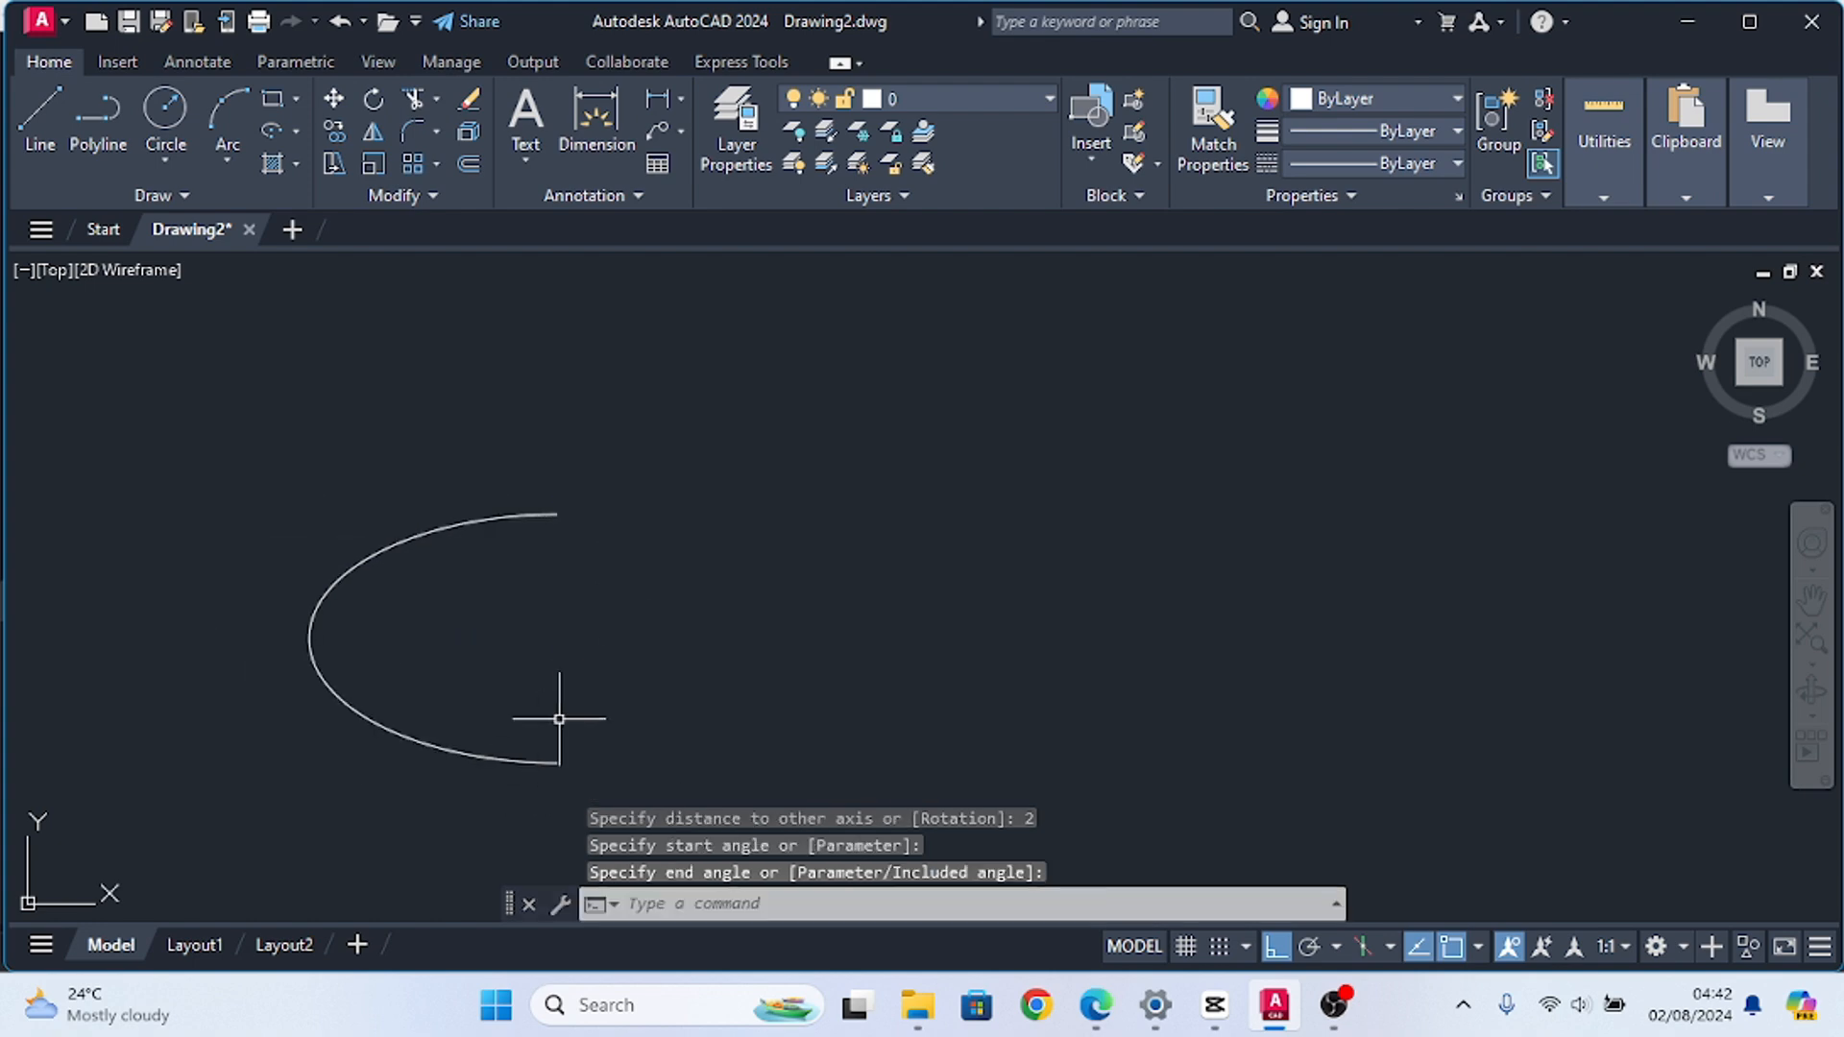
Draw a vertical Elliptical Arc open at the top, right of the horizontal arc, with axis length 8 and other-axis distance 2
click(269, 120)
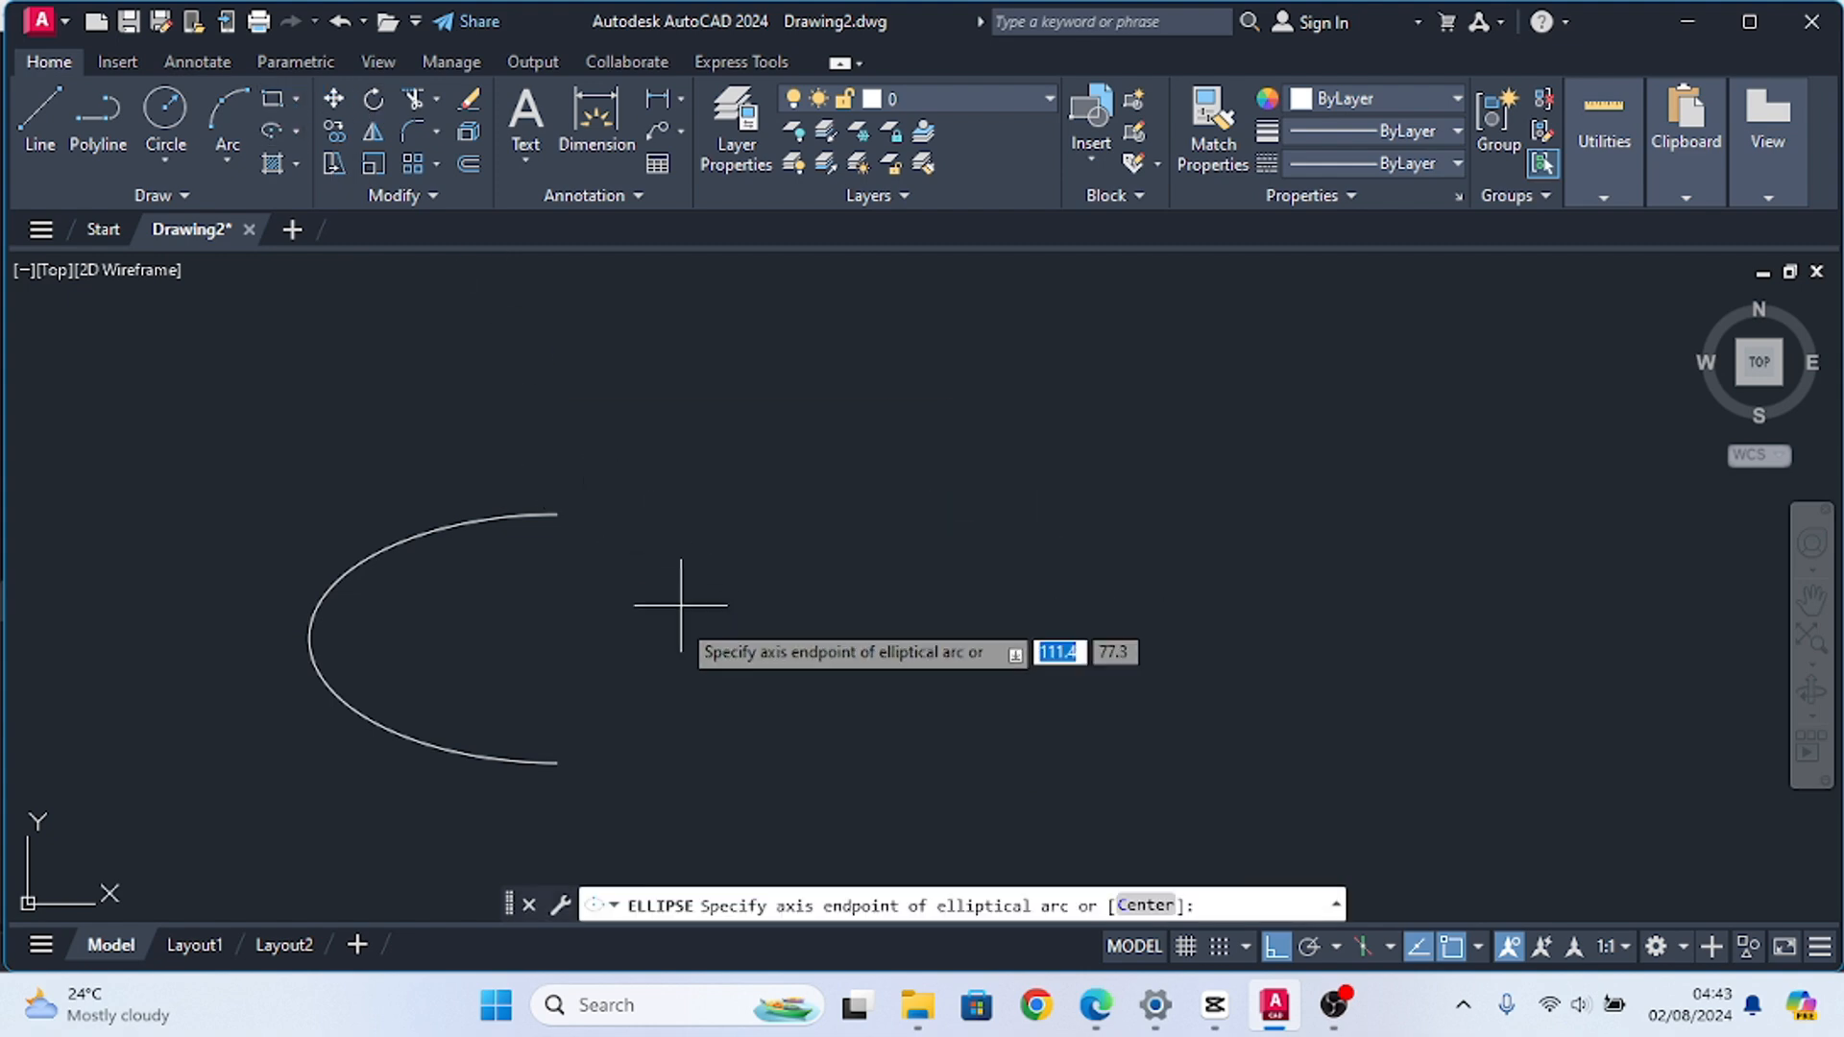
click(874, 697)
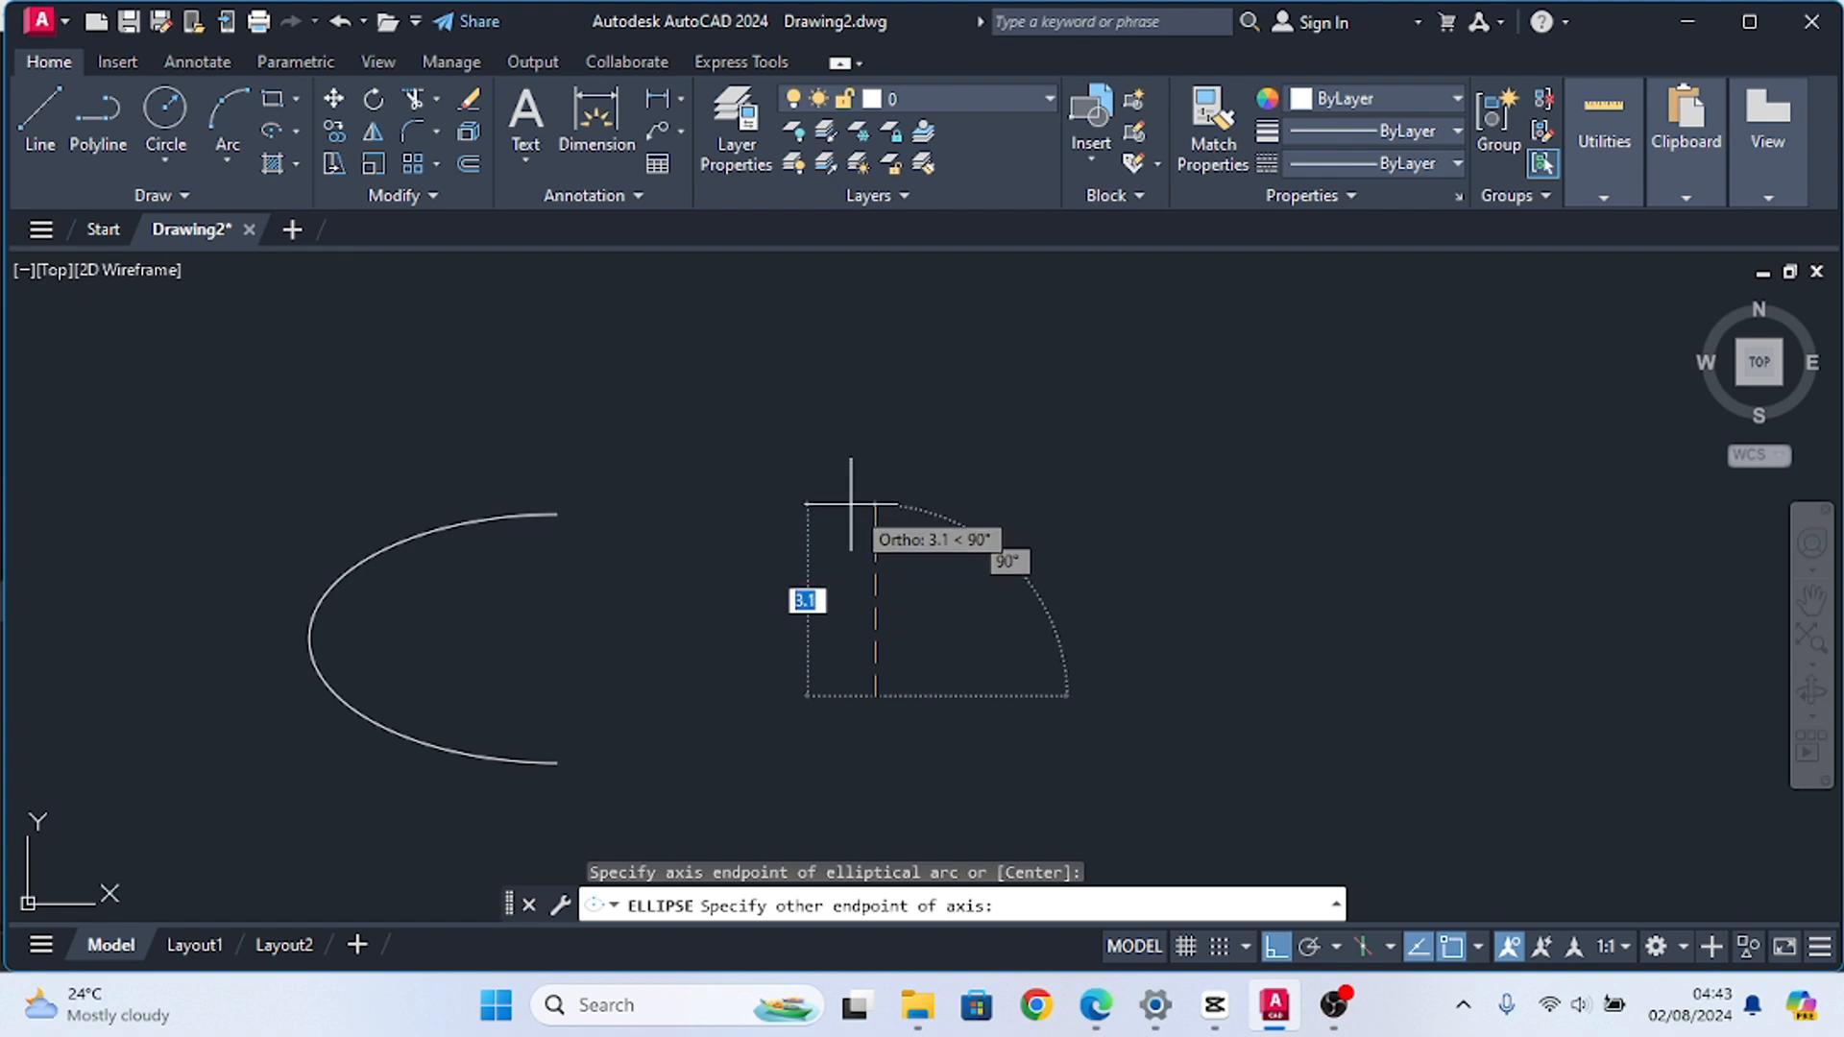
text(8)
key(Return)
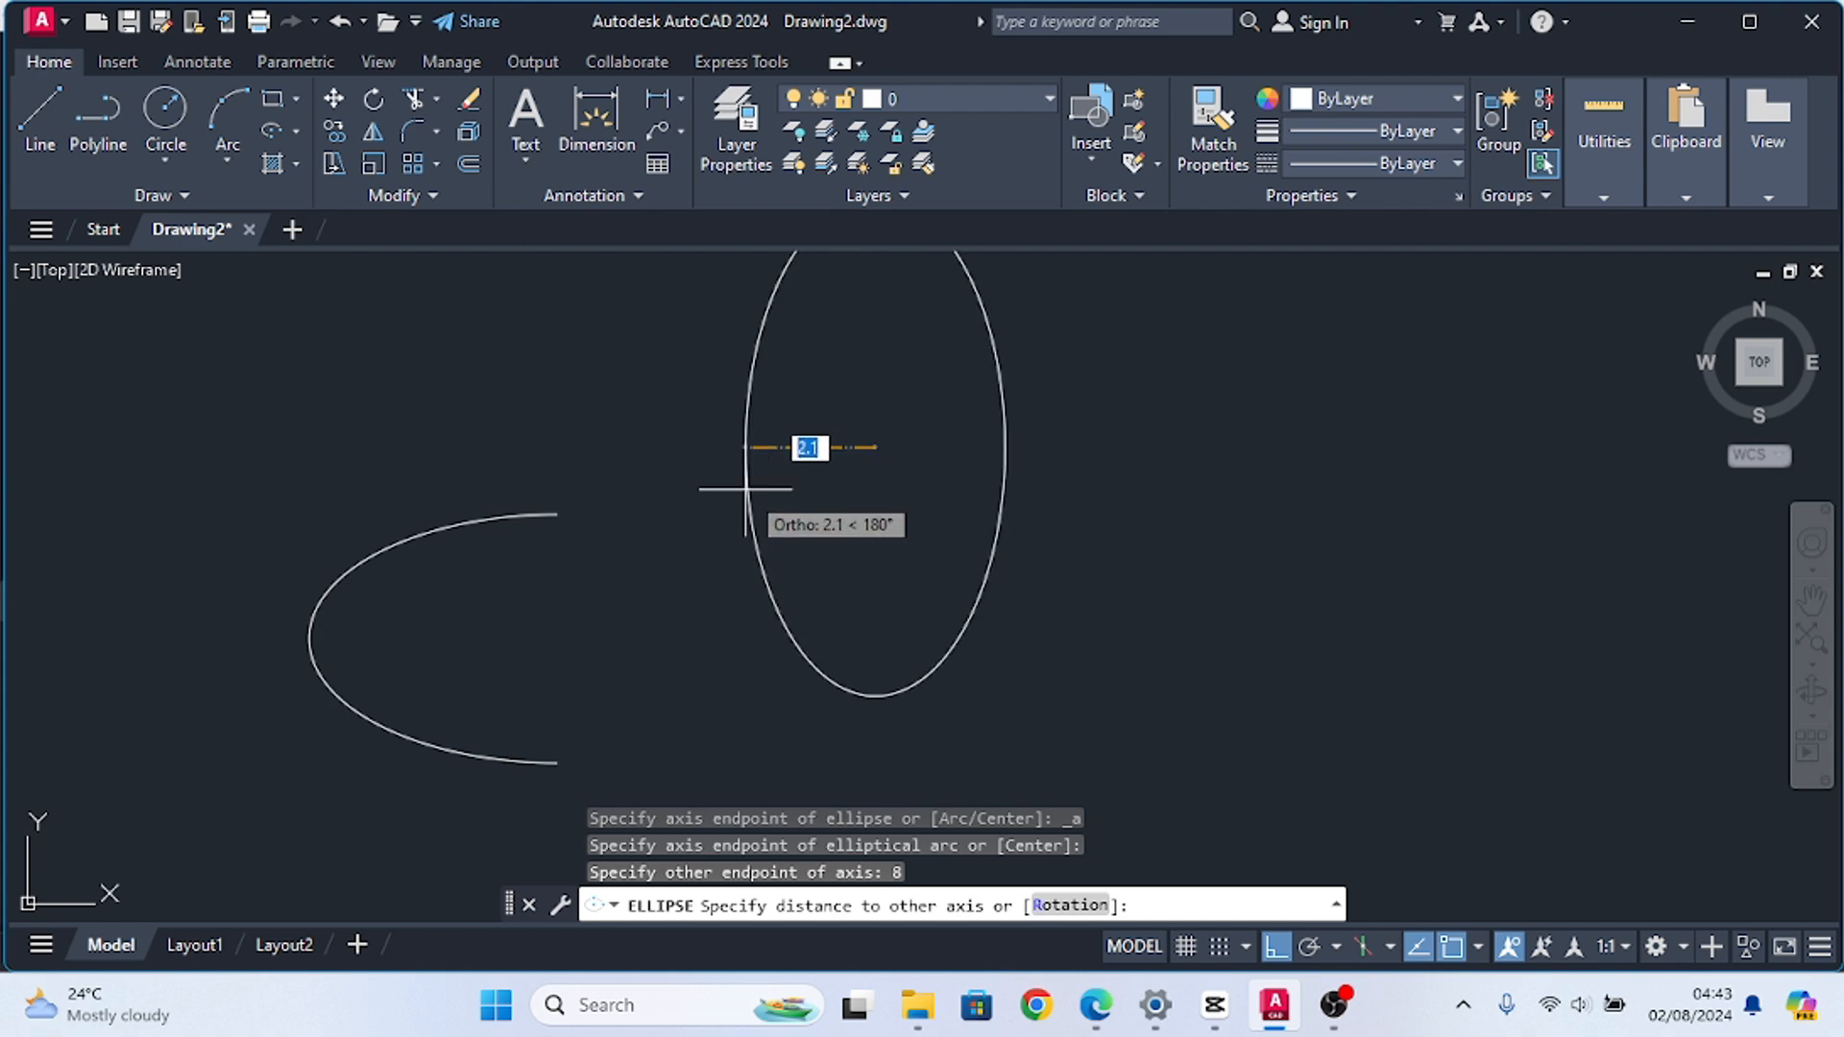
text(2)
key(Return)
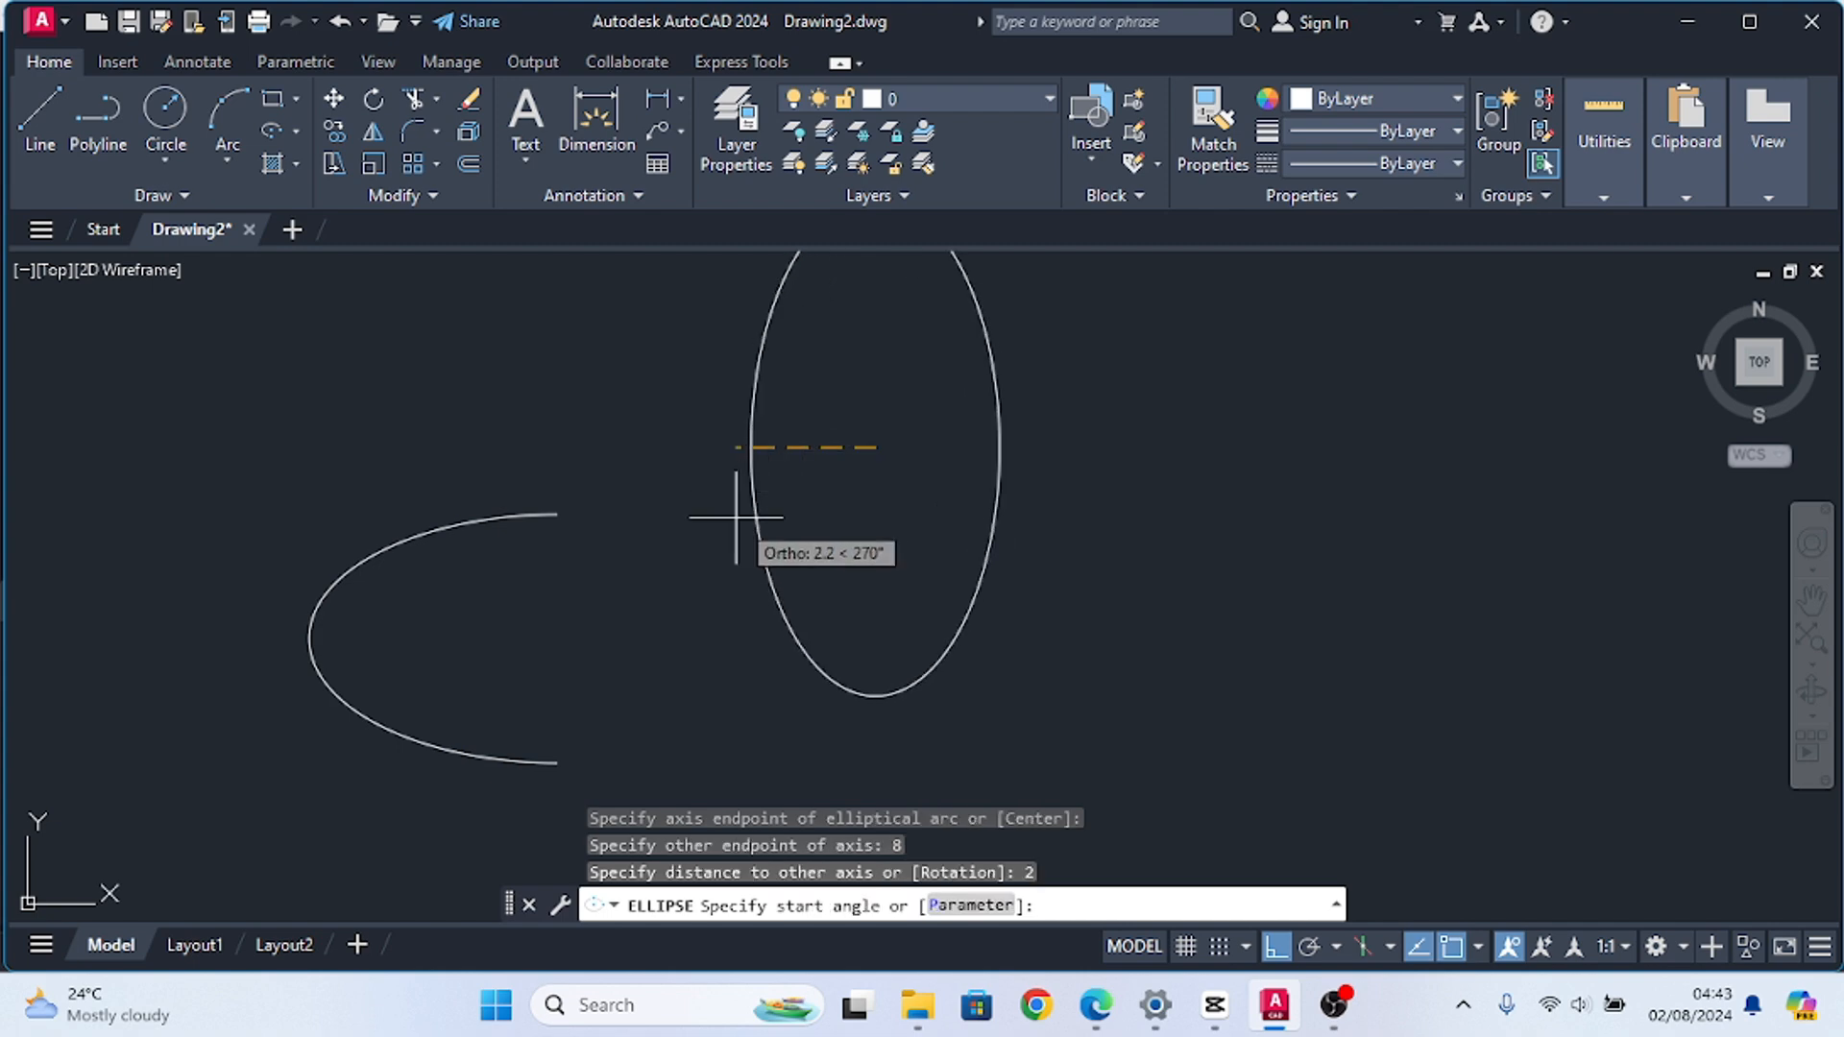
scroll(735, 517, down, 1)
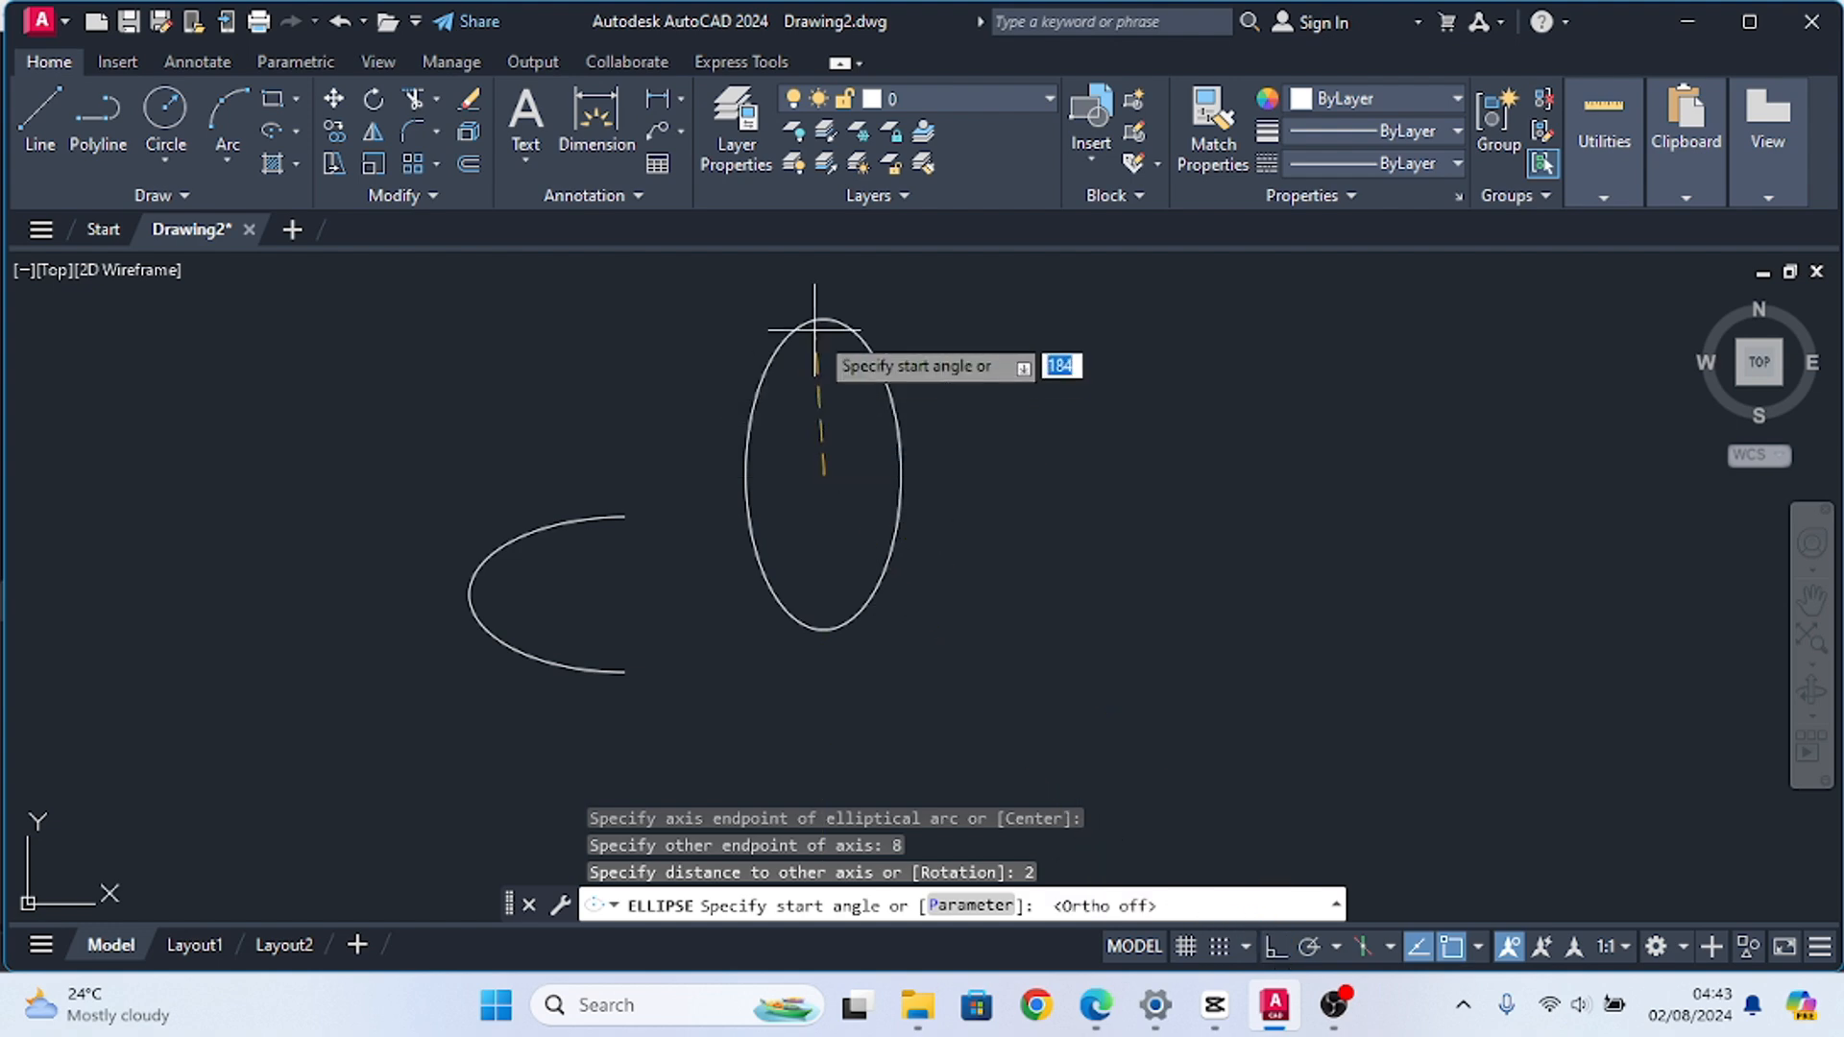
click(768, 358)
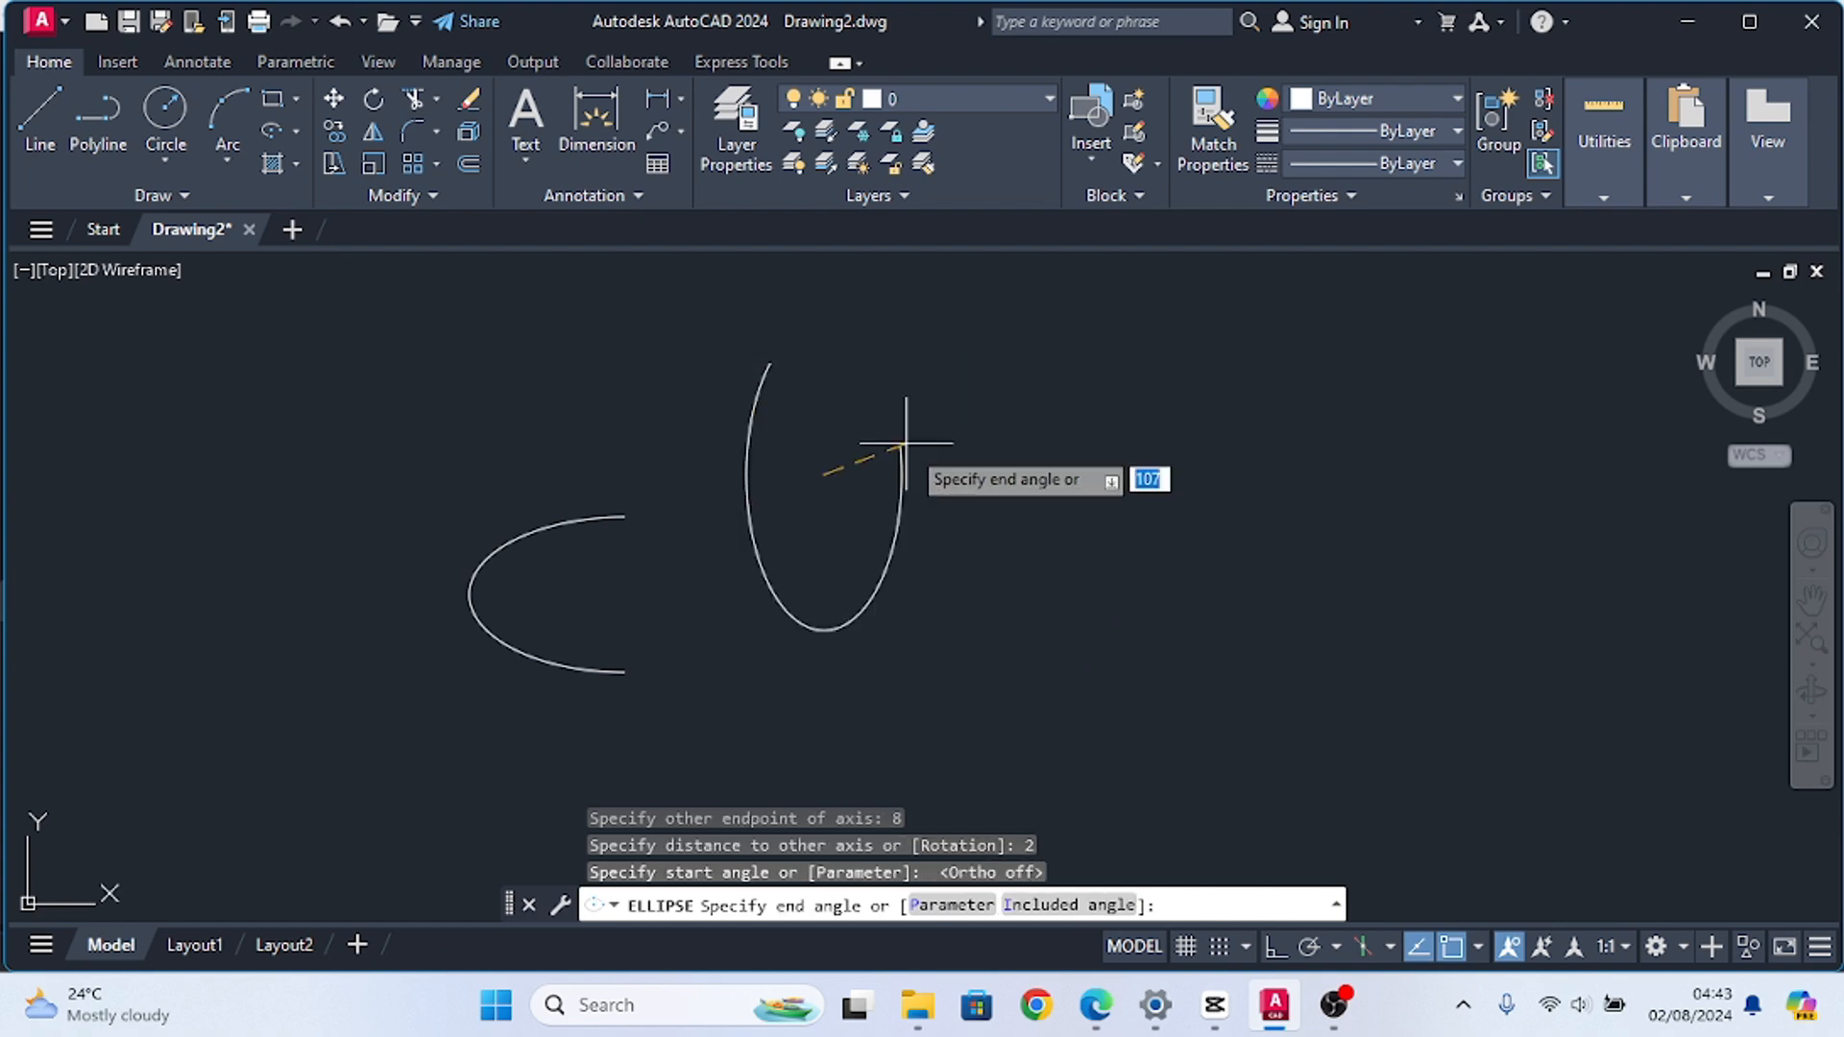
click(869, 465)
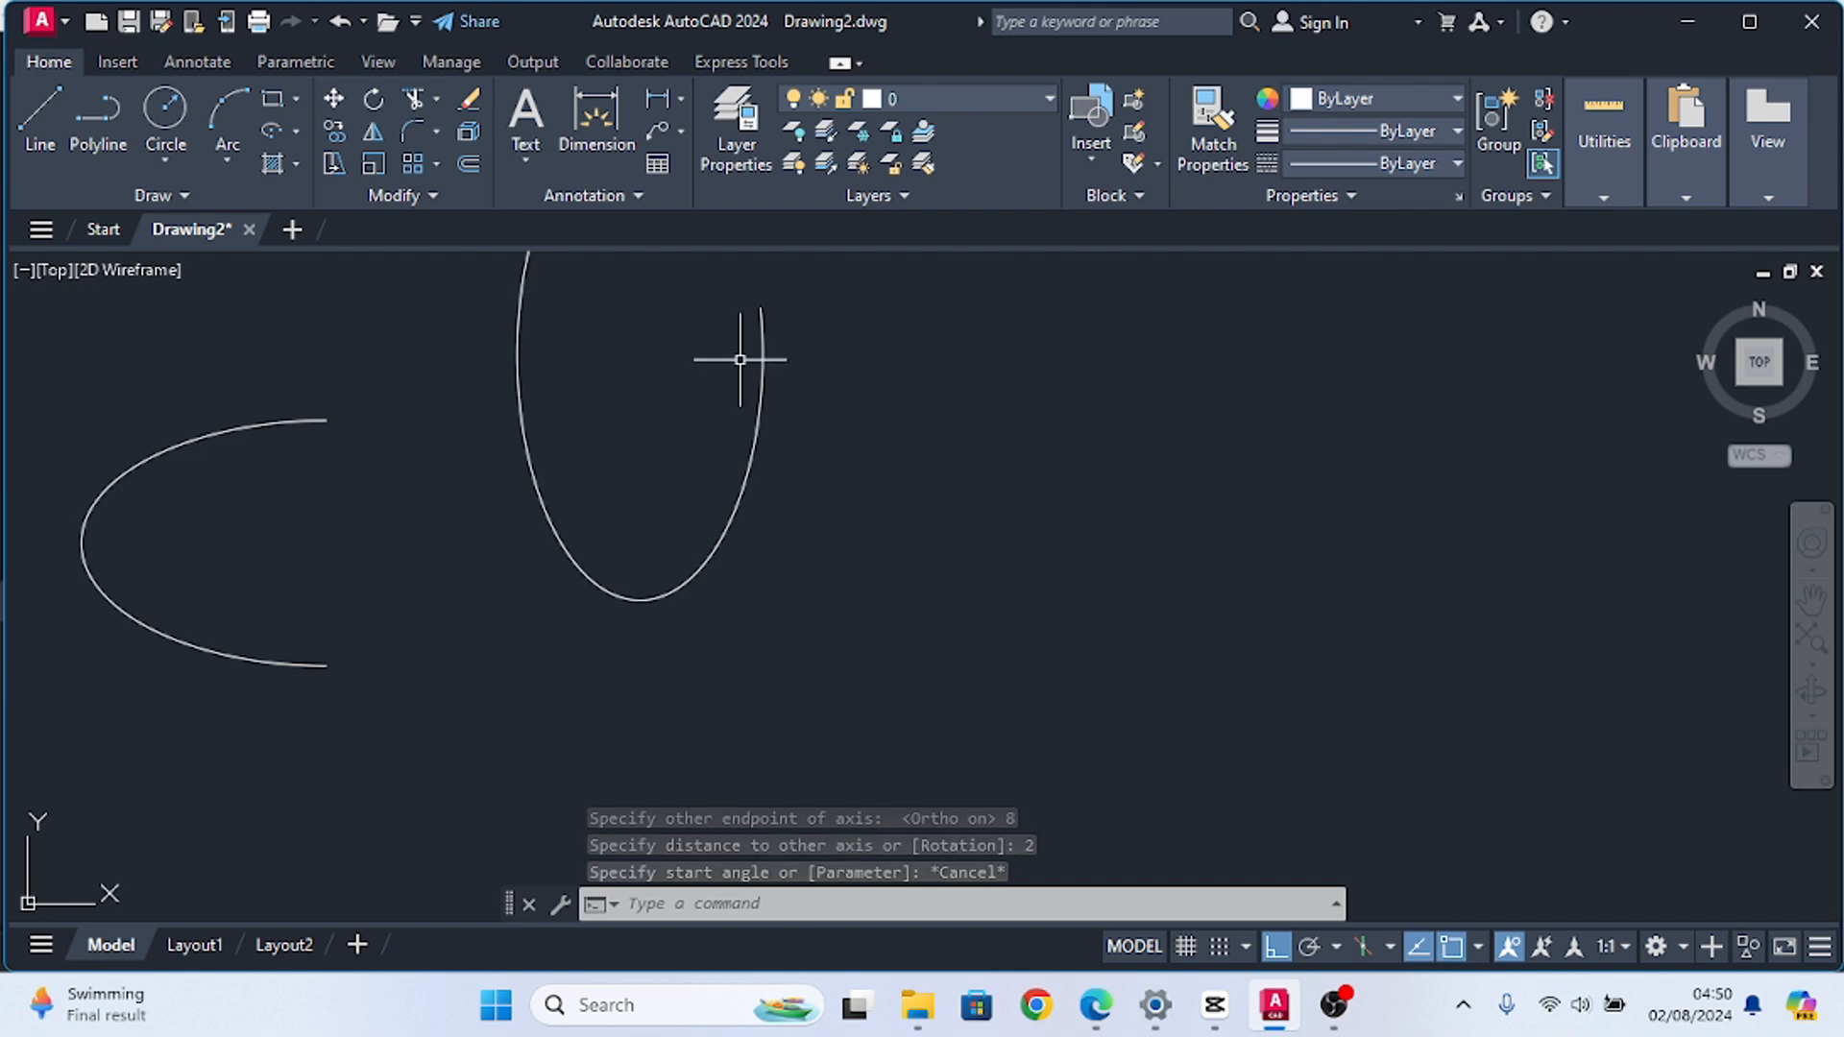
Try a horizontal Elliptical Arc right of the vertical arc with axis length 8, defining the other axis by Rotation with Ortho off
click(269, 135)
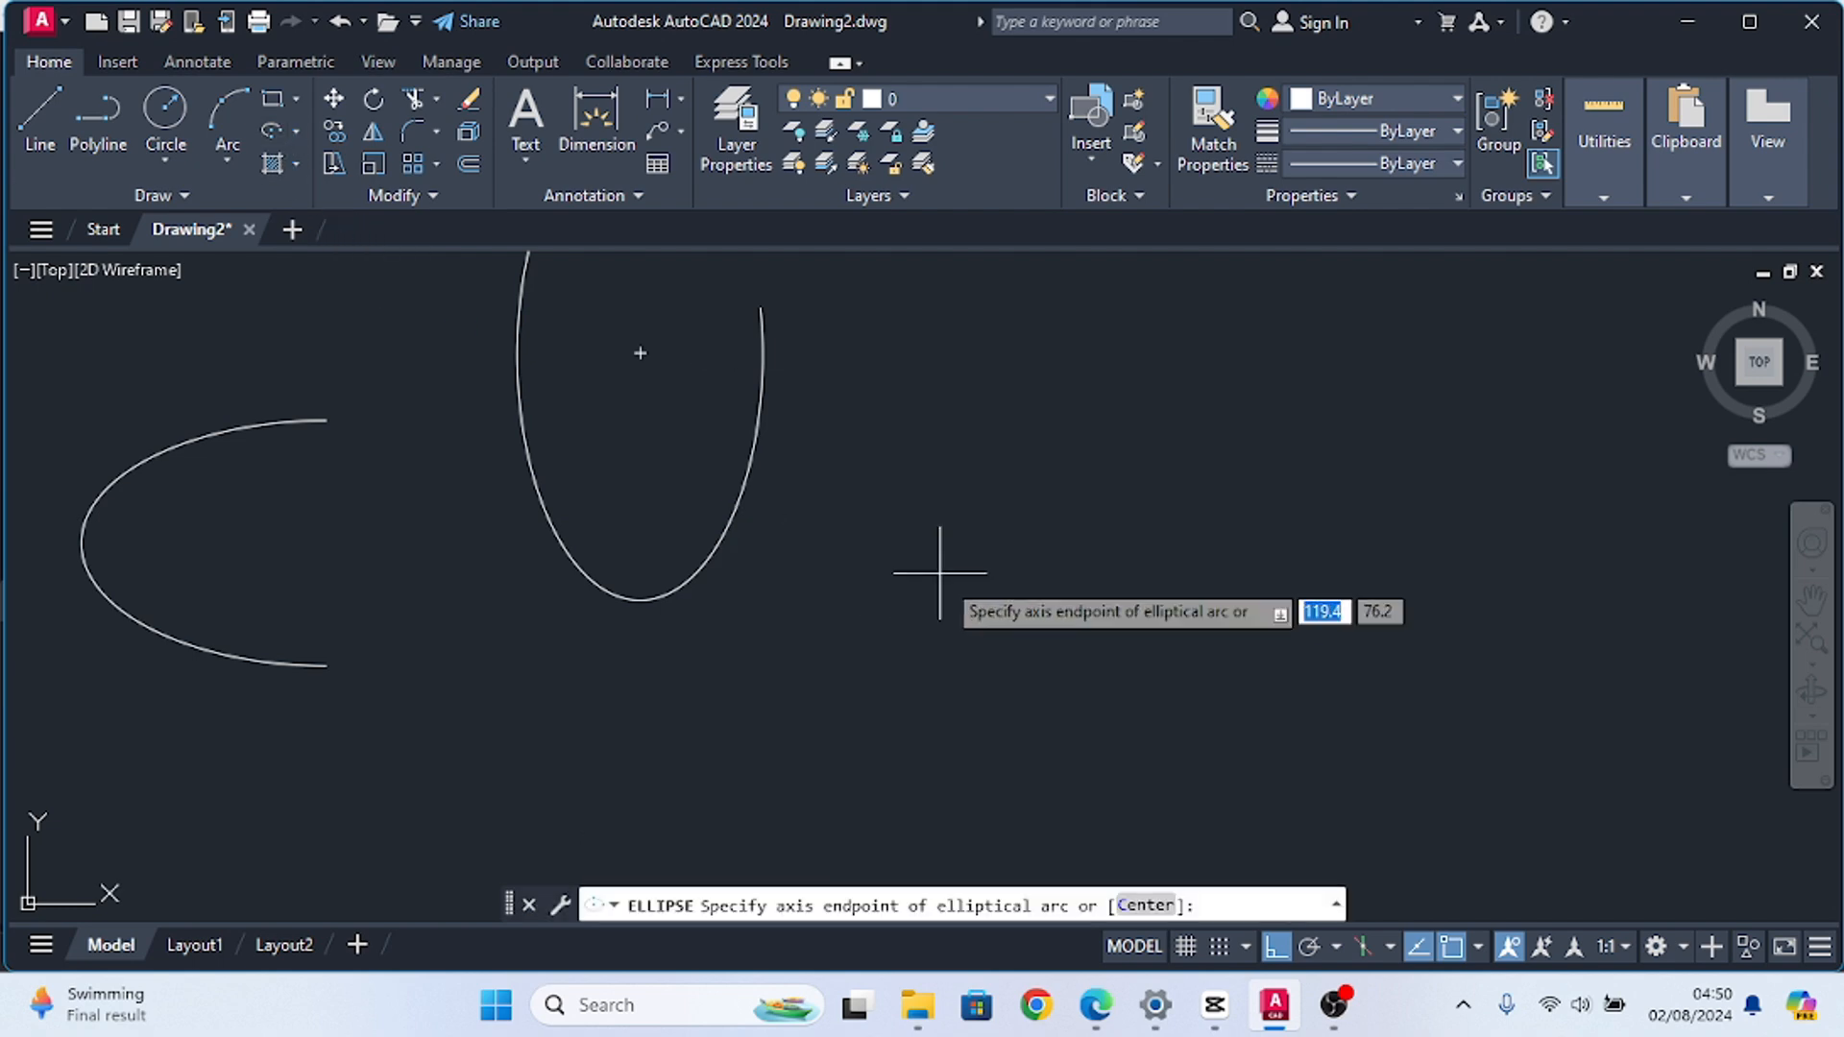
click(942, 603)
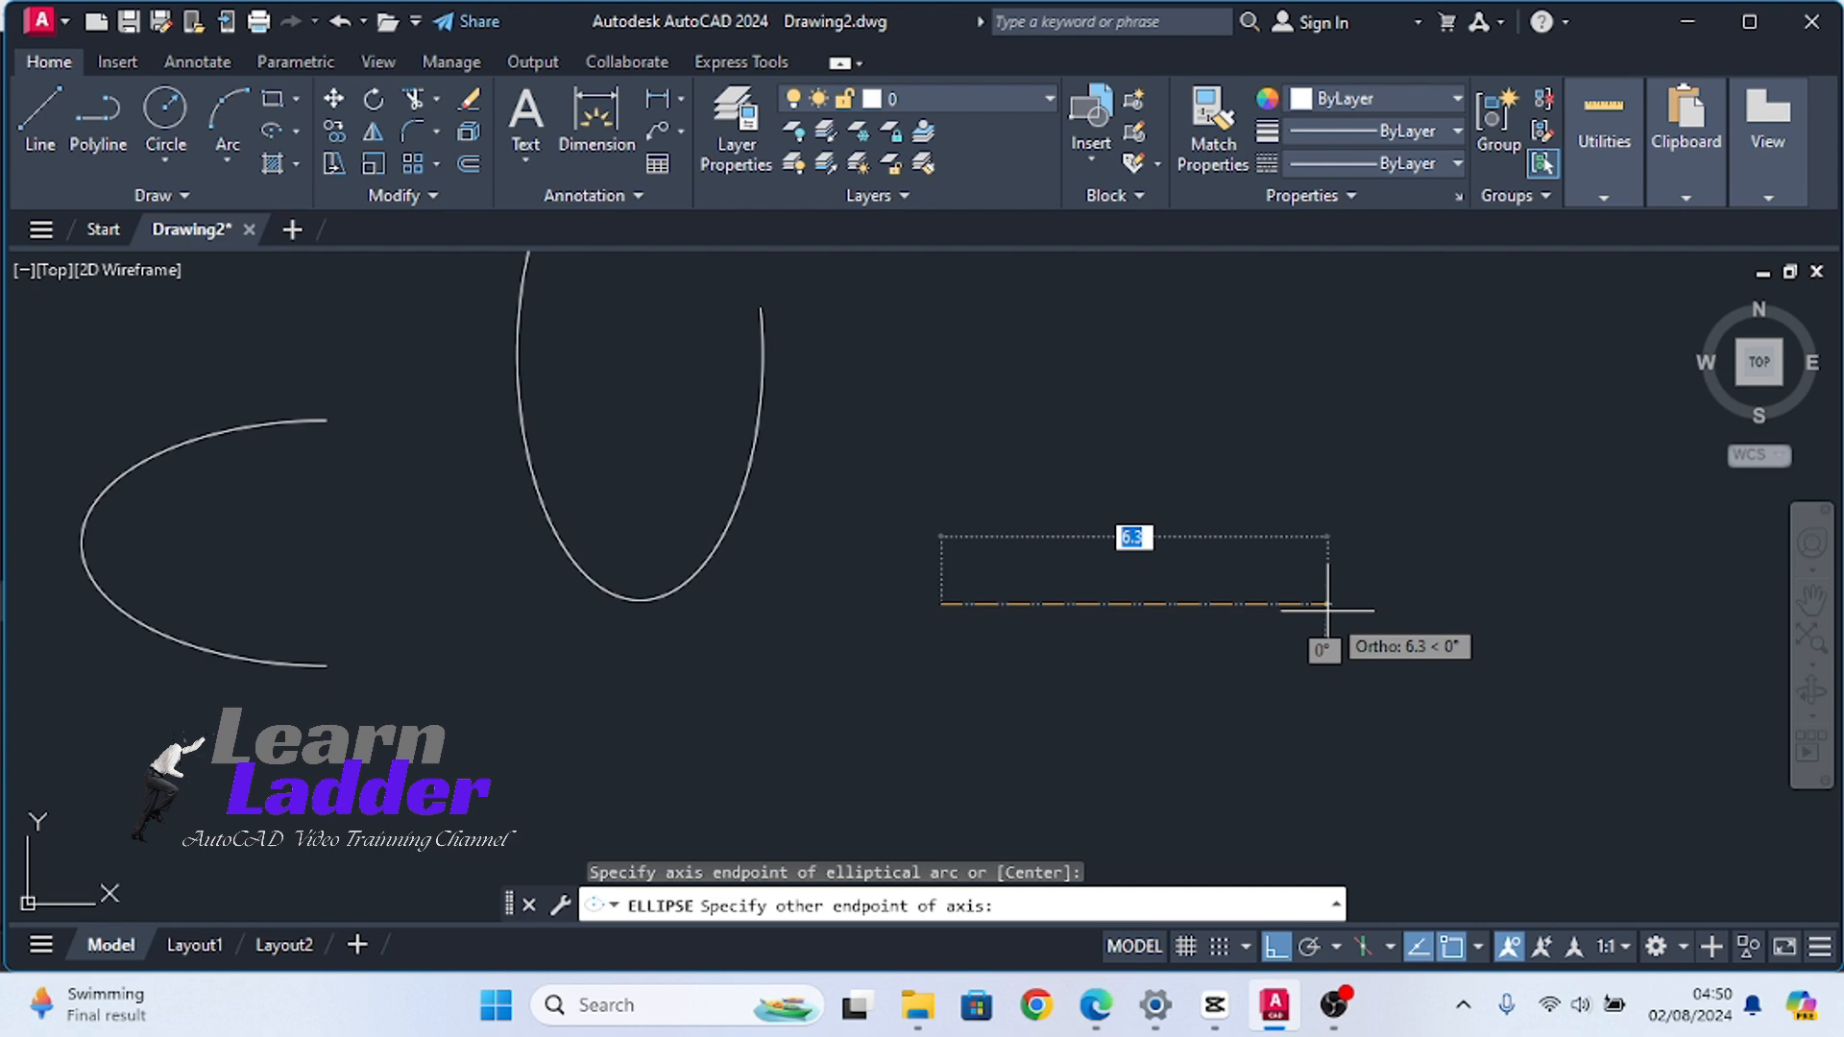
key(Return)
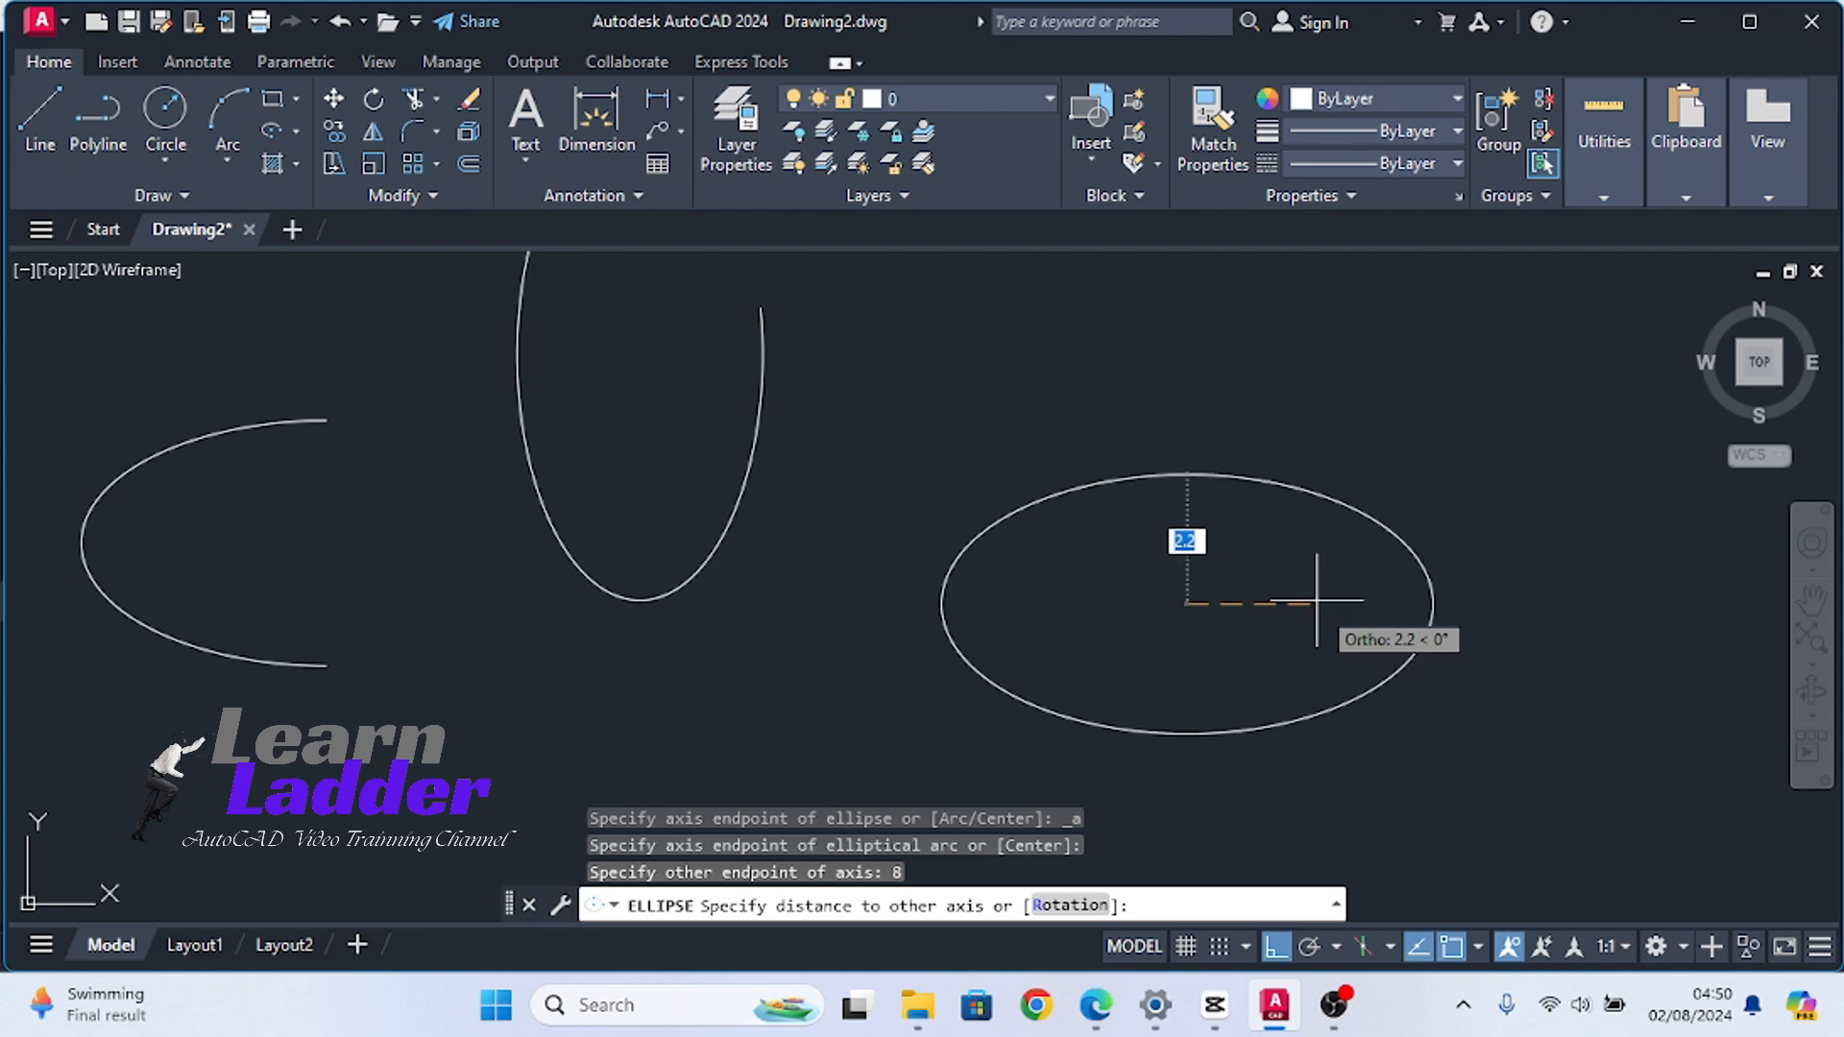
click(1070, 905)
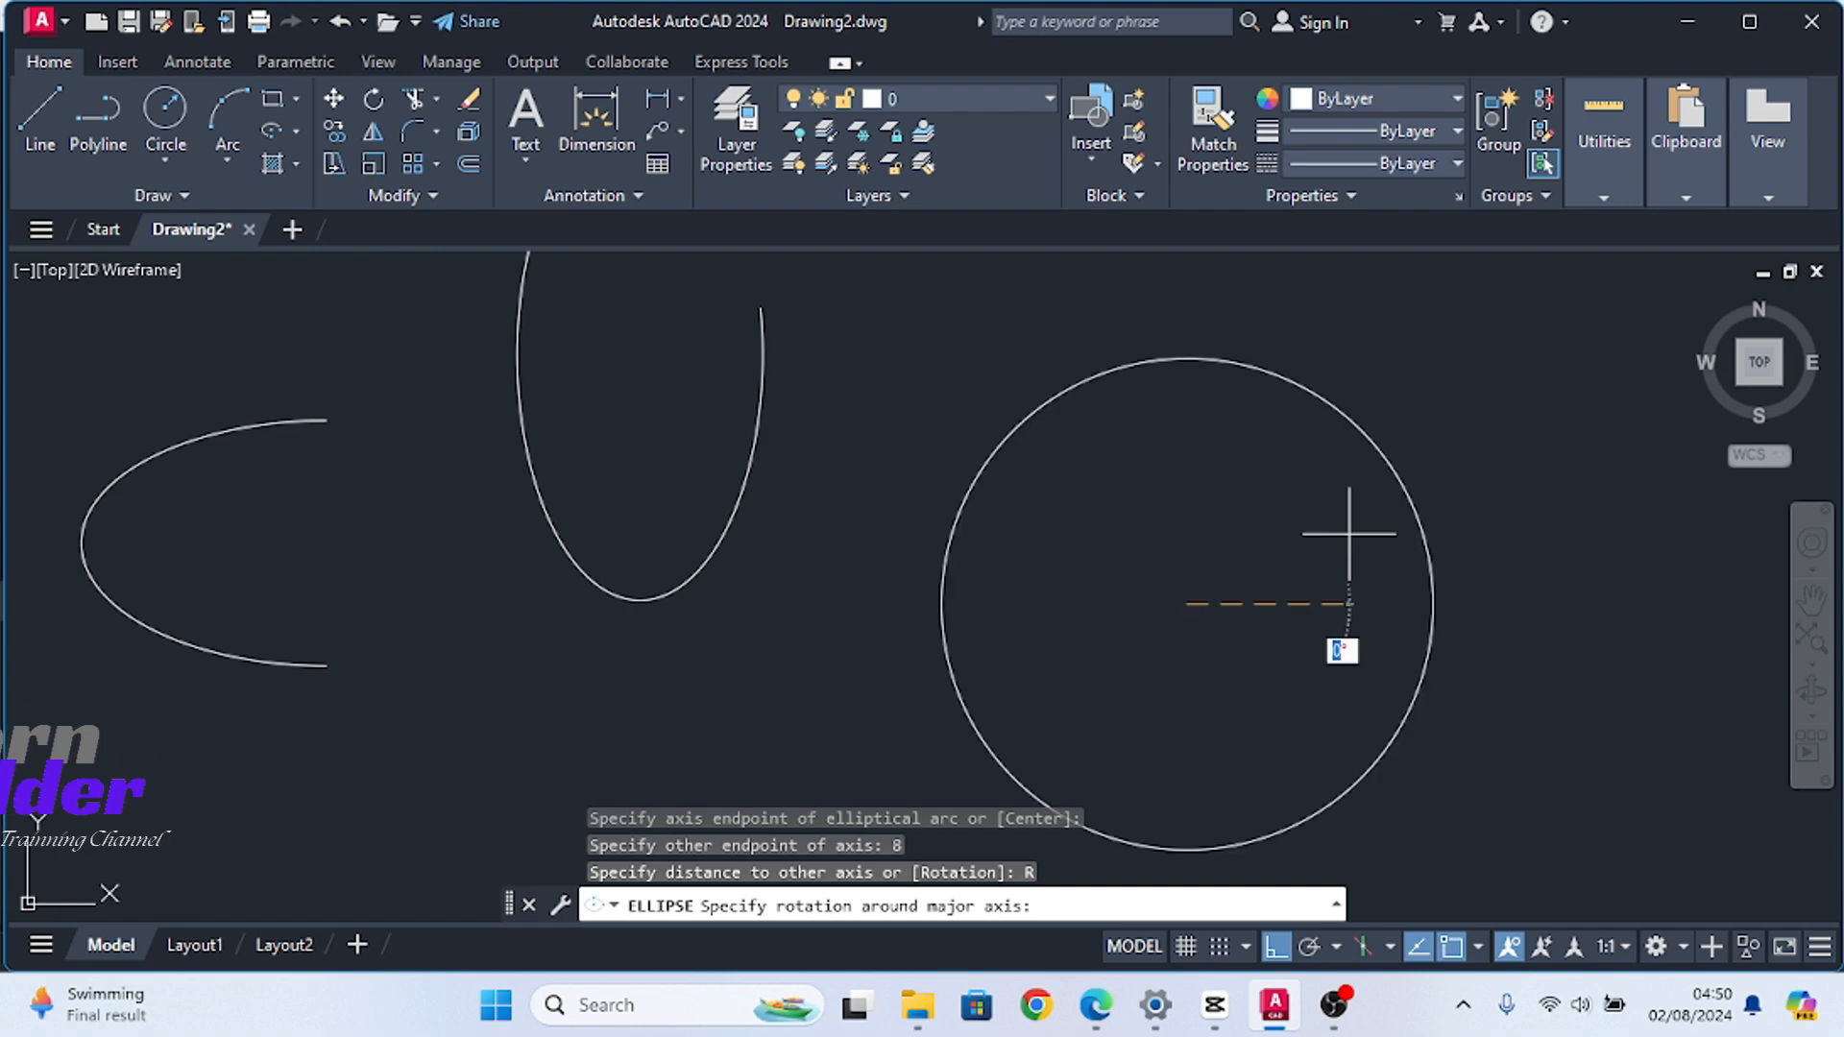
key(F8)
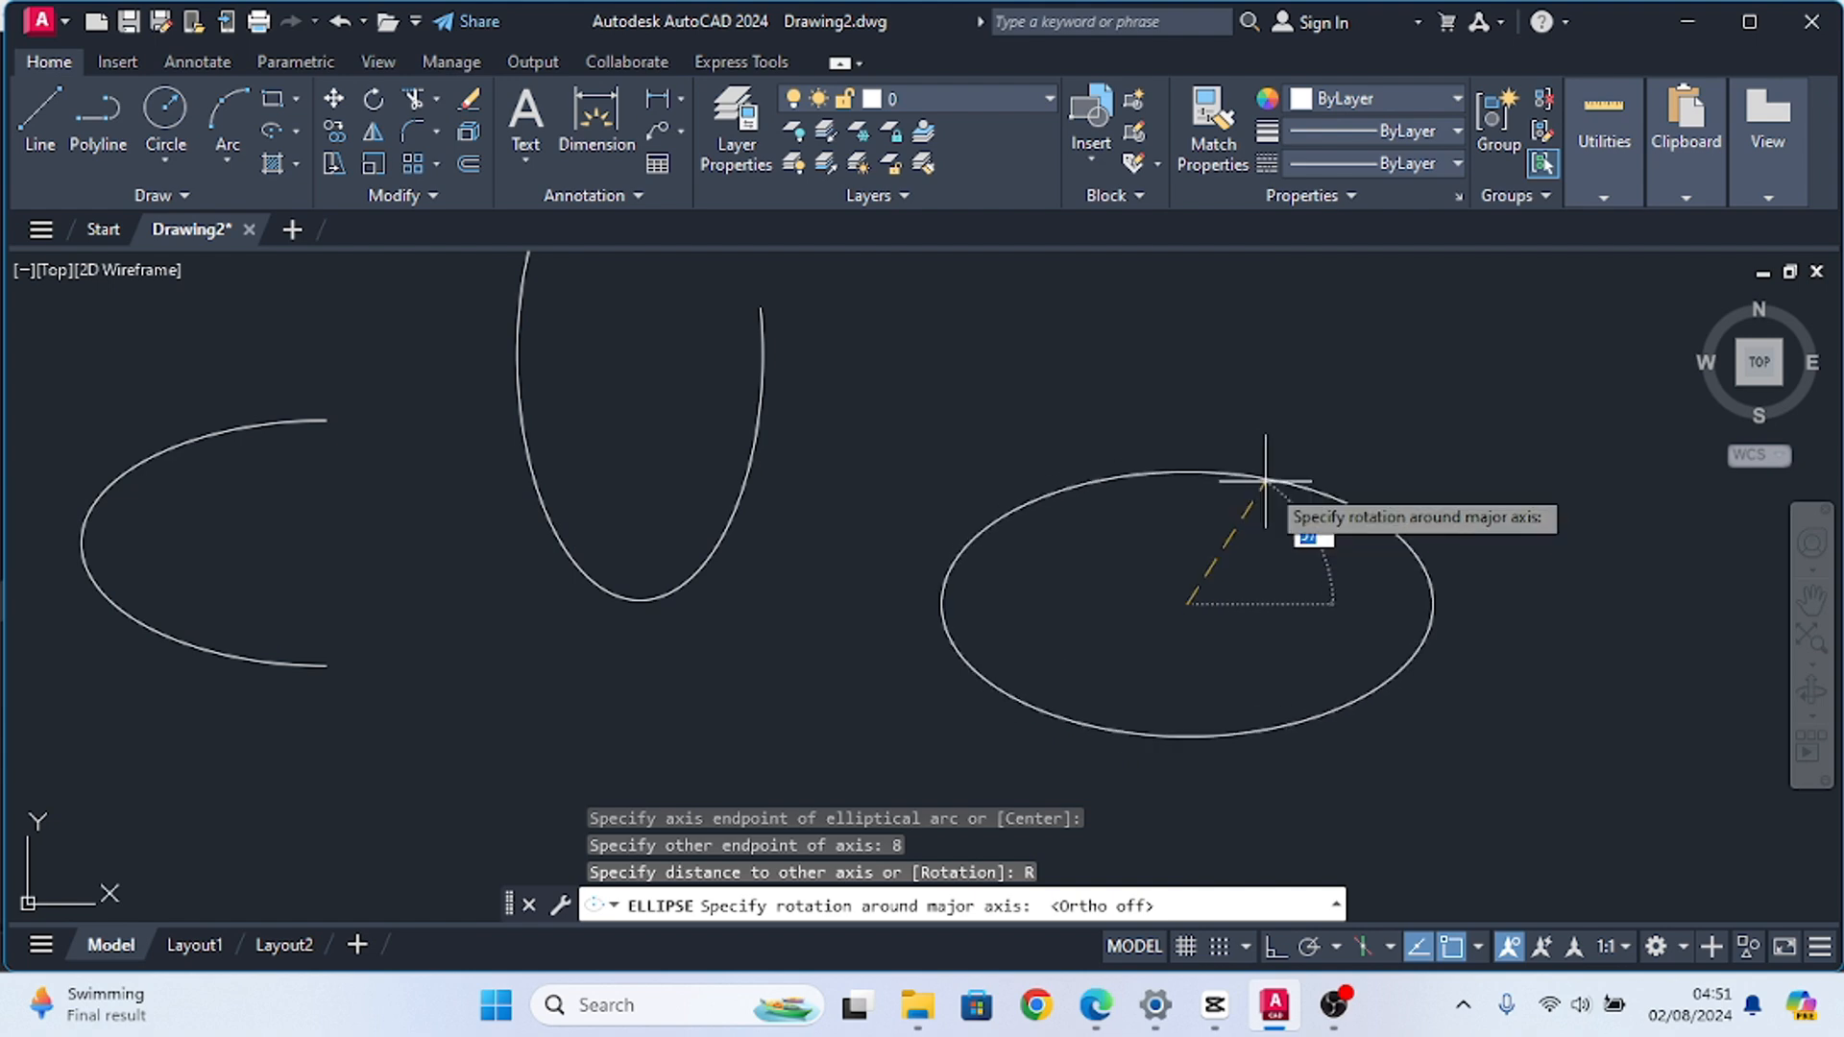
click(1265, 481)
click(1196, 597)
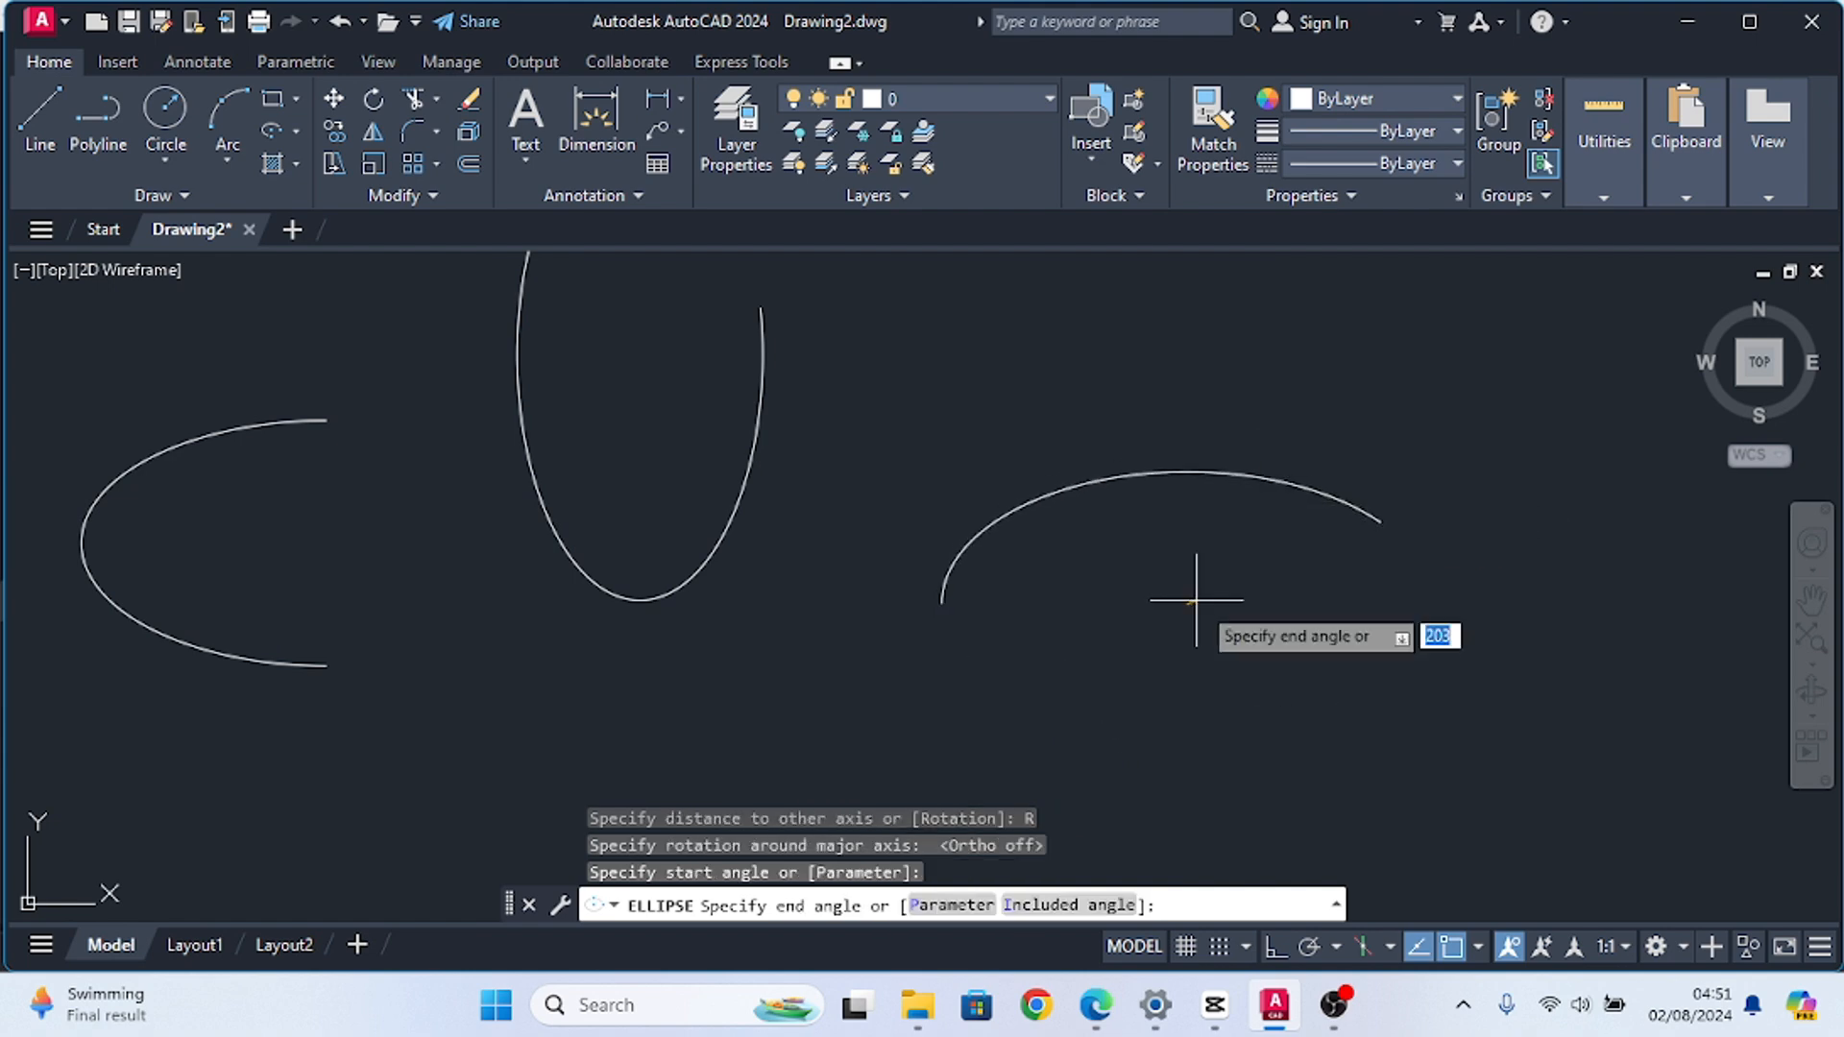
key(Escape)
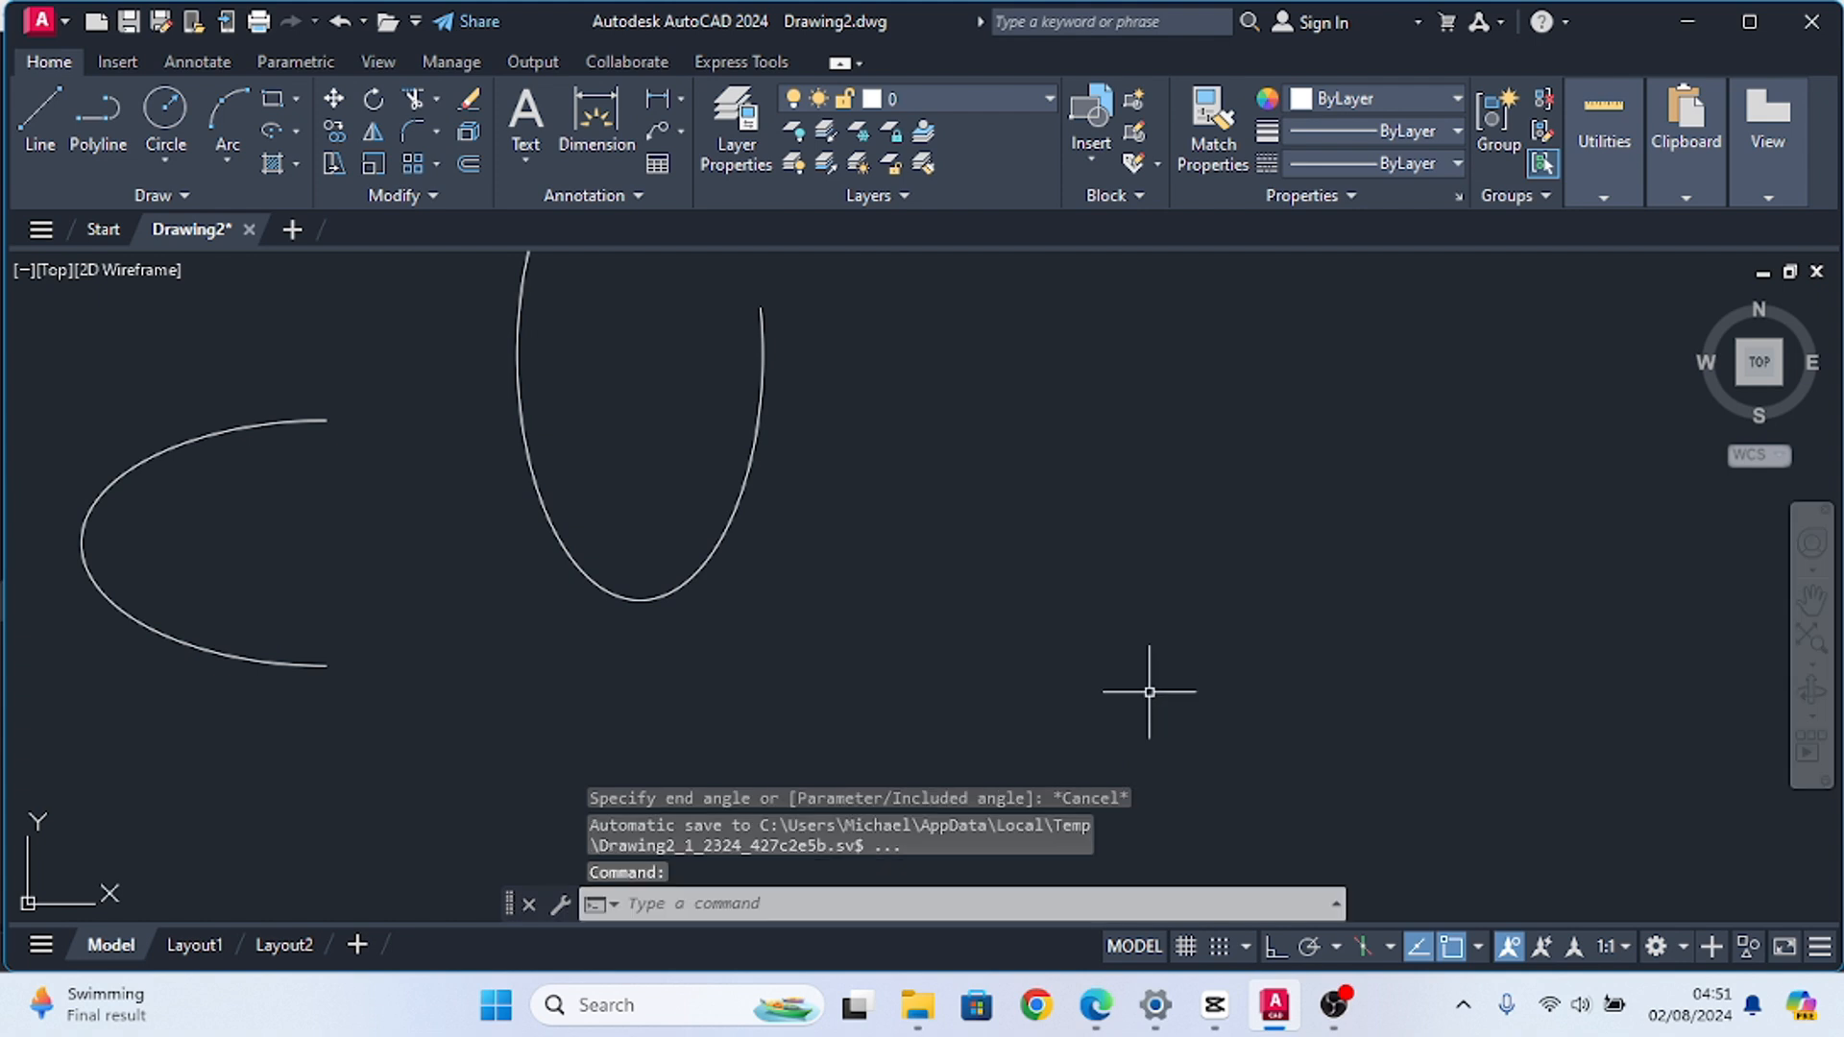